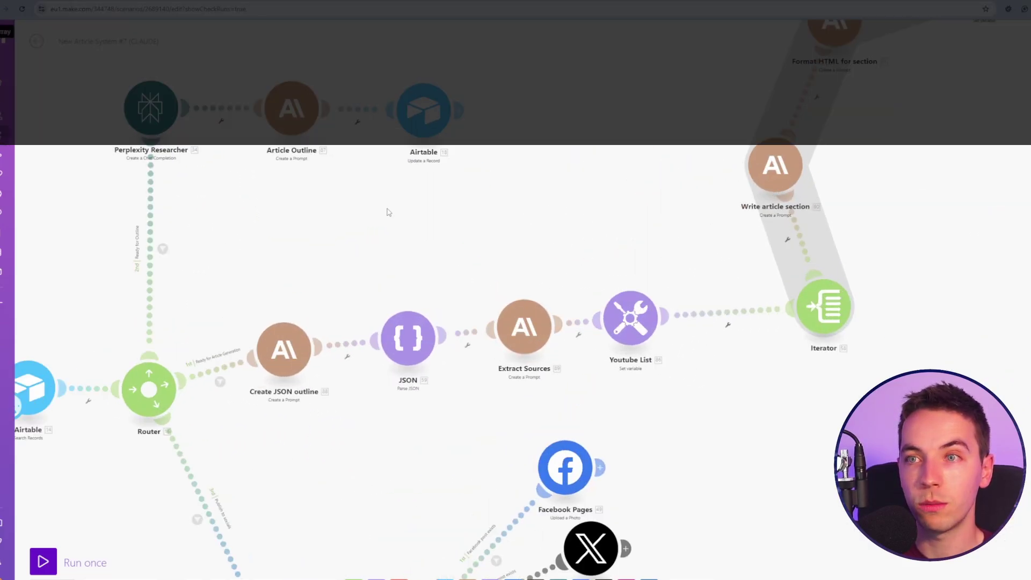
Zoom in and pan across the Perplexity Researcher and Router branch of the scenario
{"action": "left_click_drag", "start_coordinate": [223, 98], "coordinate": [417, 174]}
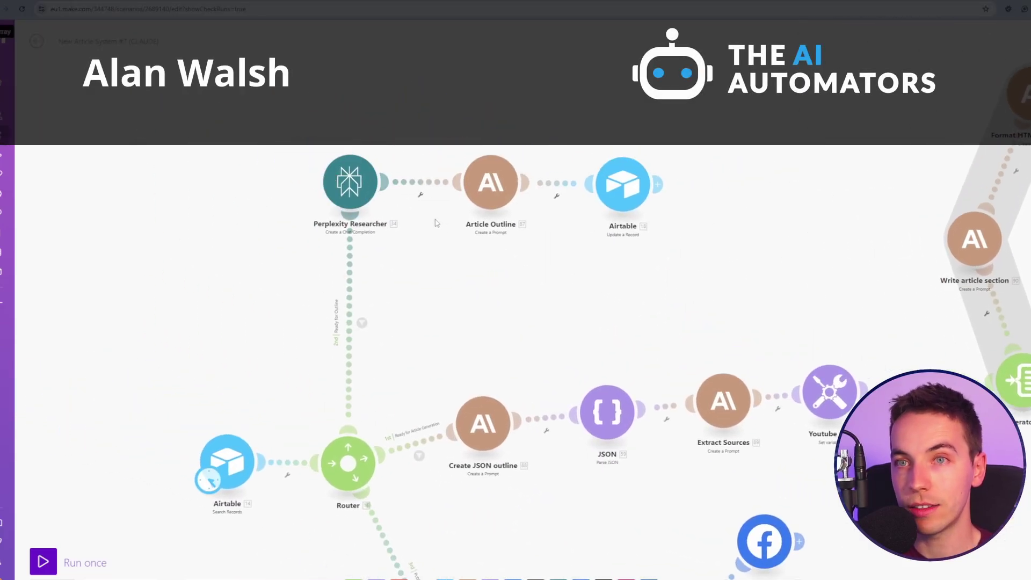
{"action": "scroll", "coordinate": [547, 243], "scroll_direction": "down", "scroll_amount": 5}
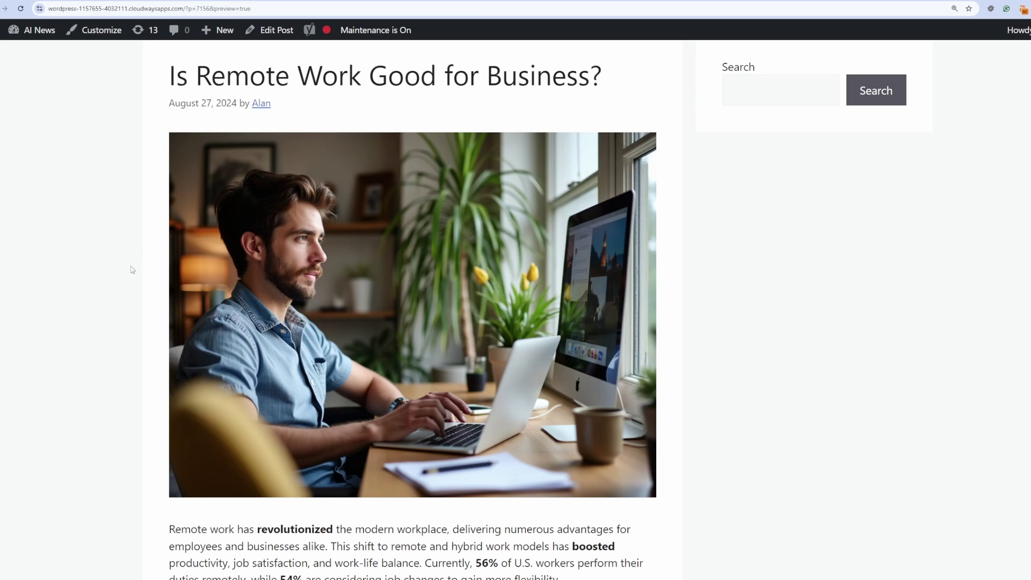
{"action": "scroll", "coordinate": [75, 269], "scroll_direction": "down", "scroll_amount": 12}
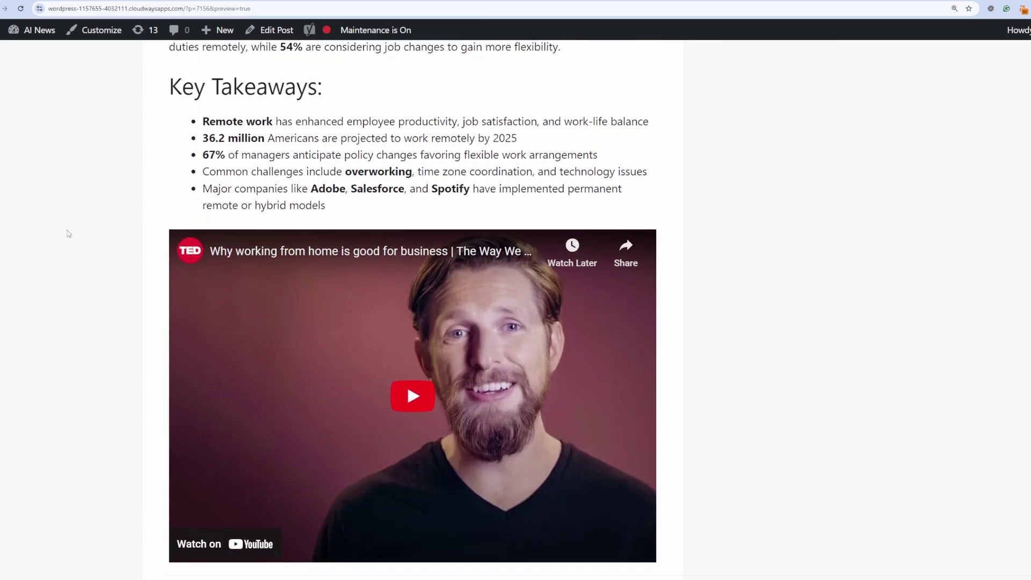
{"action": "scroll", "coordinate": [90, 254], "scroll_direction": "down", "scroll_amount": 13}
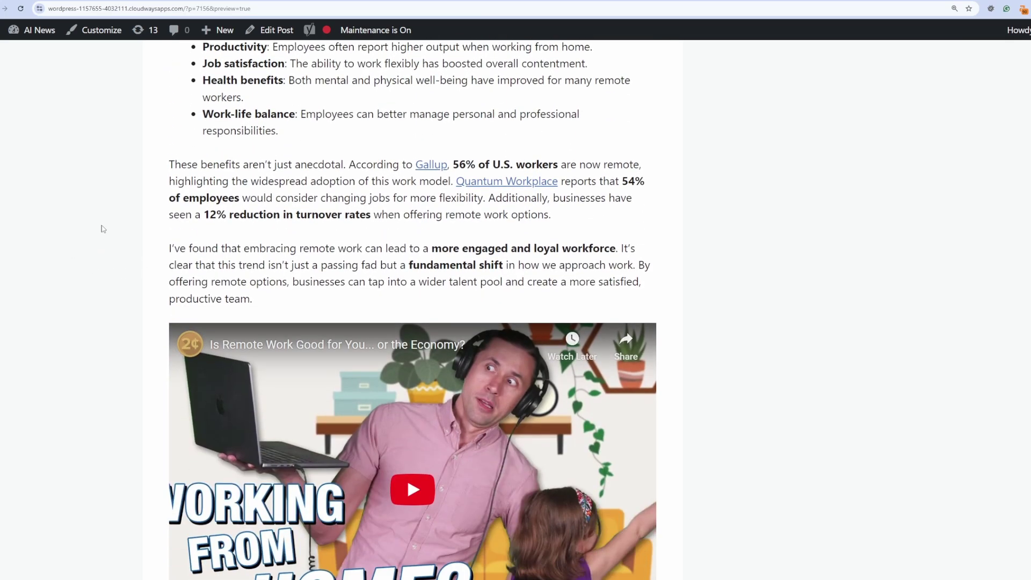
{"action": "scroll", "coordinate": [99, 224], "scroll_direction": "down", "scroll_amount": 10}
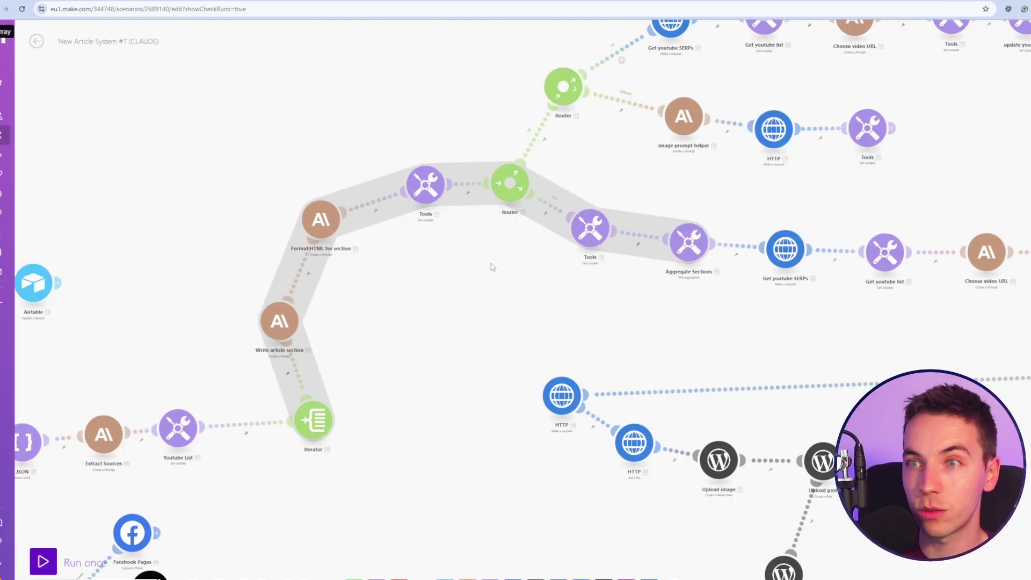
{"action": "scroll", "coordinate": [493, 267], "scroll_direction": "down", "scroll_amount": 3}
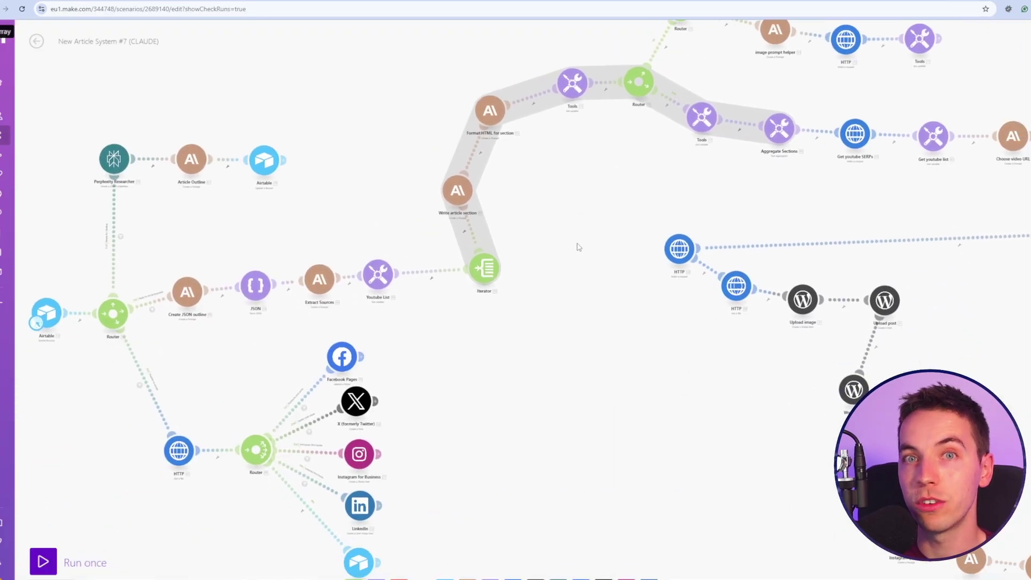
{"action": "scroll", "coordinate": [562, 263], "scroll_direction": "right", "scroll_amount": 7}
{"action": "scroll", "coordinate": [561, 262], "scroll_direction": "down", "scroll_amount": 4}
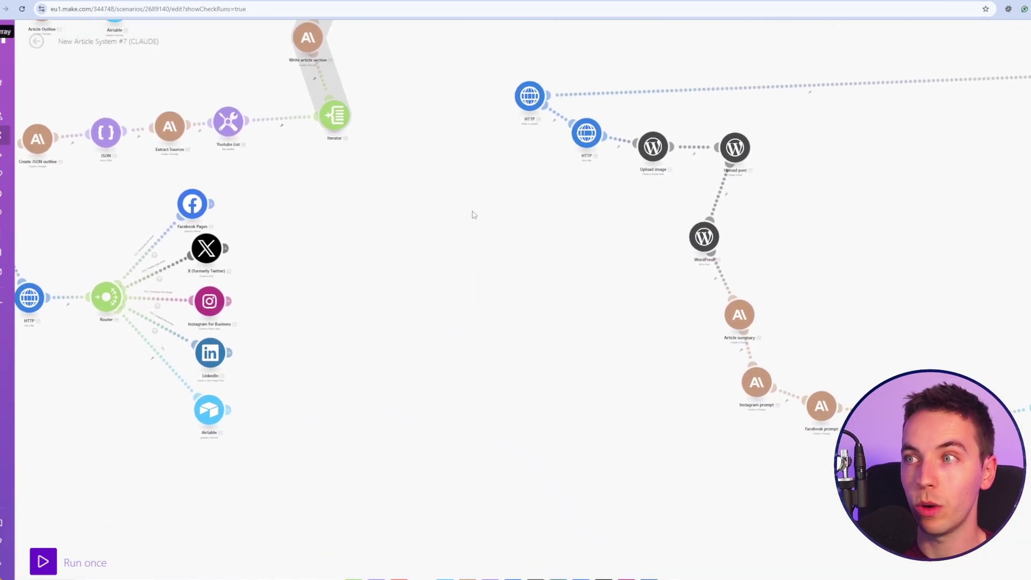
{"action": "scroll", "coordinate": [367, 232], "scroll_direction": "right", "scroll_amount": 2}
{"action": "scroll", "coordinate": [367, 232], "scroll_direction": "up", "scroll_amount": 1}
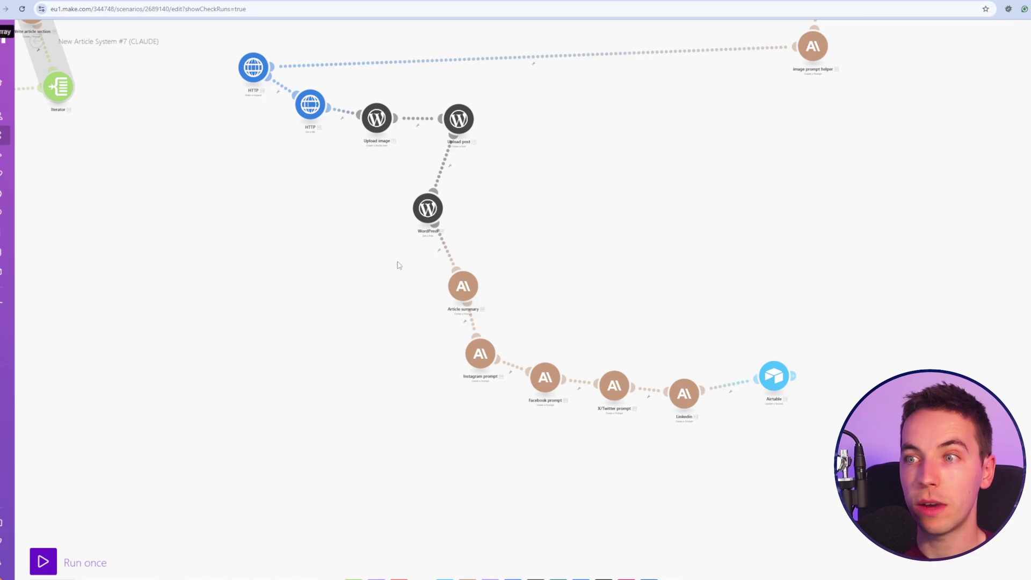
{"action": "scroll", "coordinate": [410, 316], "scroll_direction": "down", "scroll_amount": 3}
{"action": "scroll", "coordinate": [345, 272], "scroll_direction": "right", "scroll_amount": 4}
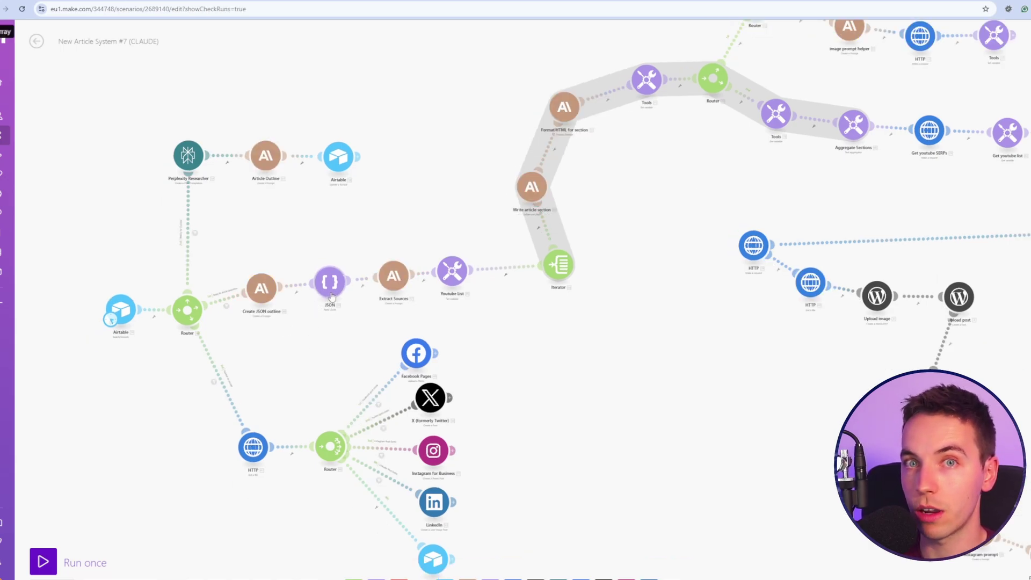
Review the Create JSON outline module's prompt, then choose Import Blueprint from the More menu
{"action": "left_click", "coordinate": [261, 288]}
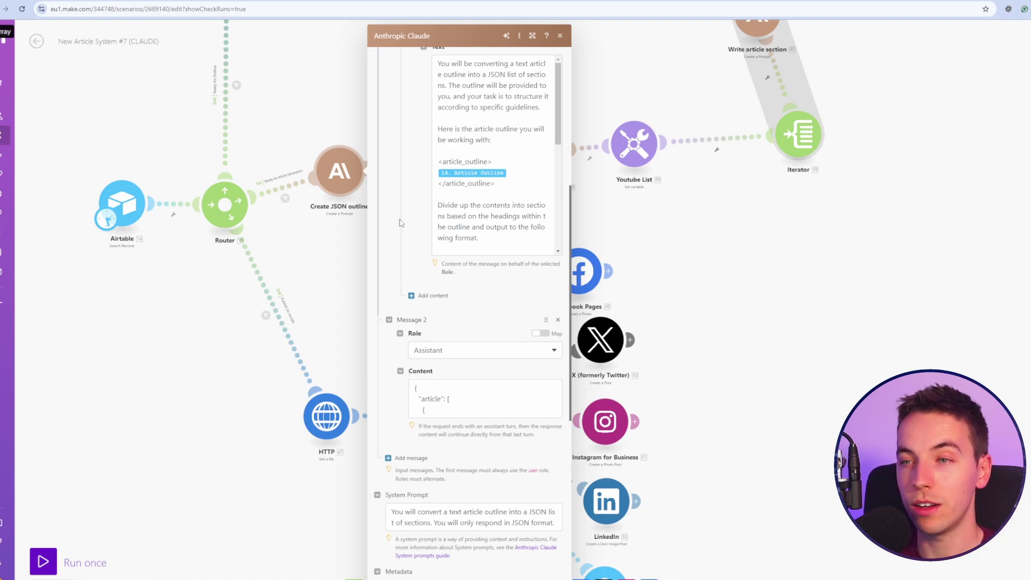
{"action": "scroll", "coordinate": [403, 225], "scroll_direction": "down", "scroll_amount": 1}
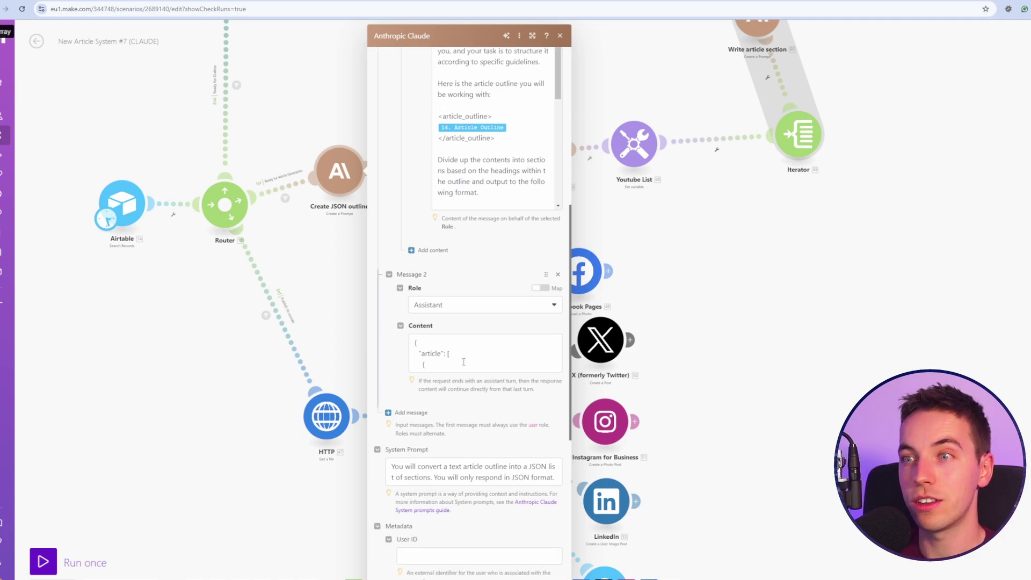
{"action": "scroll", "coordinate": [452, 368], "scroll_direction": "up", "scroll_amount": 1}
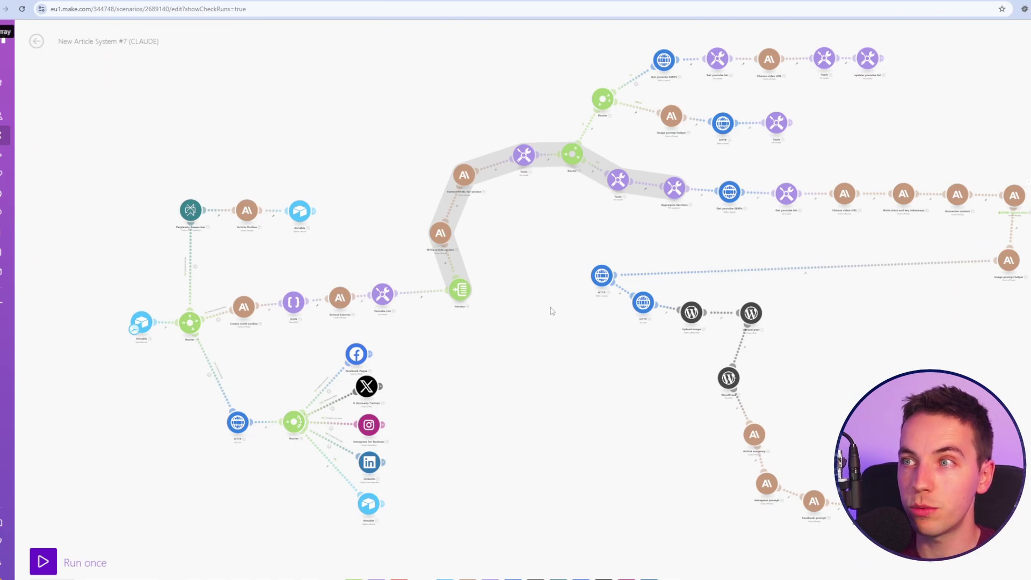
{"action": "left_click", "coordinate": [301, 575]}
{"action": "left_click", "coordinate": [301, 553]}
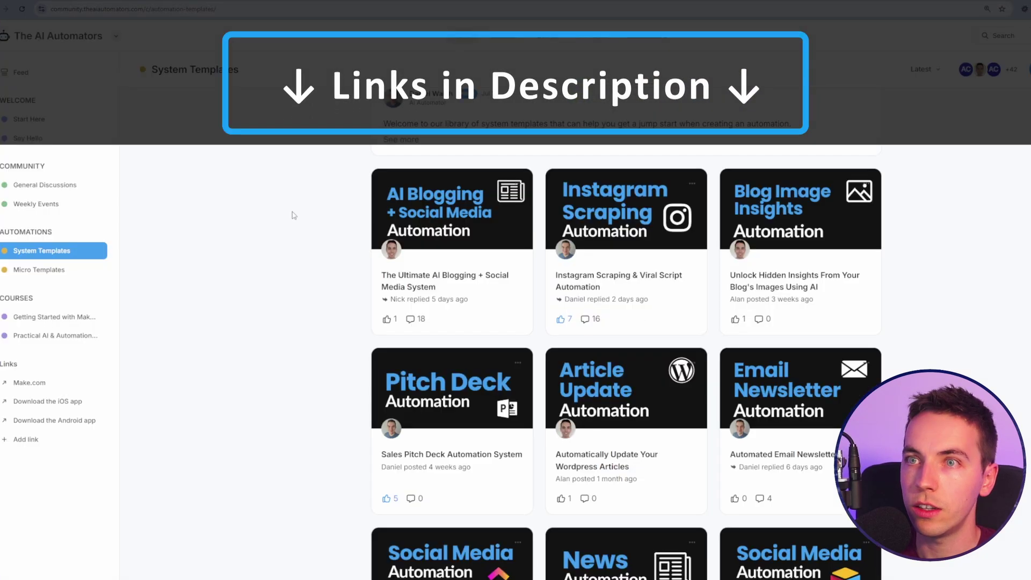
{"action": "scroll", "coordinate": [284, 215], "scroll_direction": "up", "scroll_amount": 1}
{"action": "scroll", "coordinate": [284, 214], "scroll_direction": "down", "scroll_amount": 2}
{"action": "scroll", "coordinate": [284, 208], "scroll_direction": "down", "scroll_amount": 1}
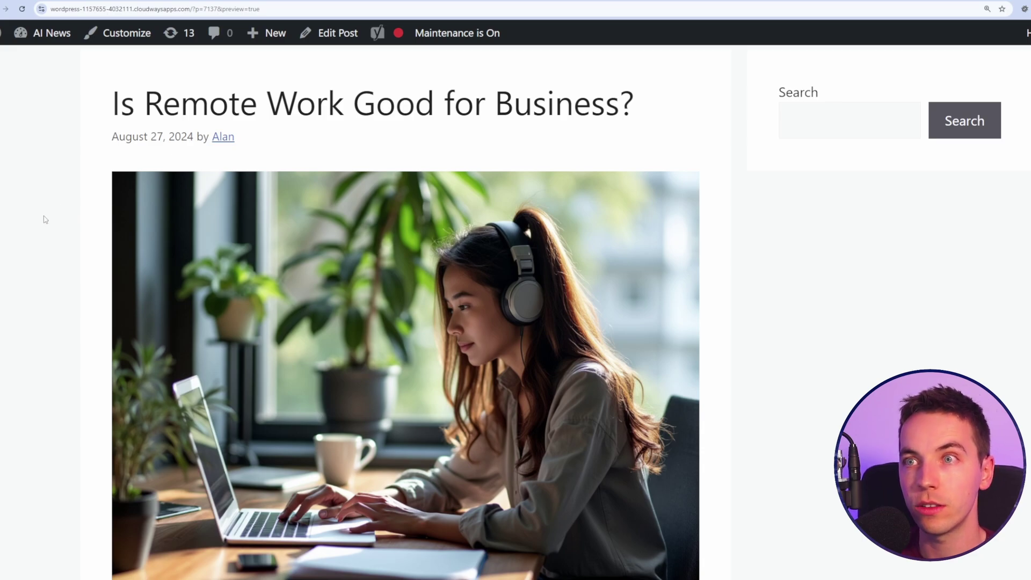
{"action": "scroll", "coordinate": [35, 206], "scroll_direction": "down", "scroll_amount": 8}
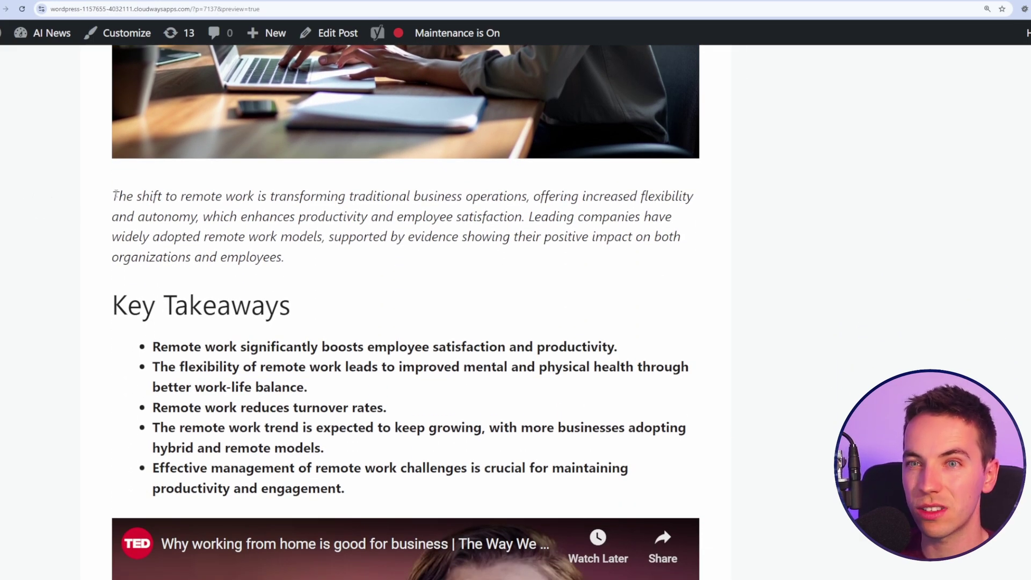
{"action": "scroll", "coordinate": [116, 196], "scroll_direction": "down", "scroll_amount": 1}
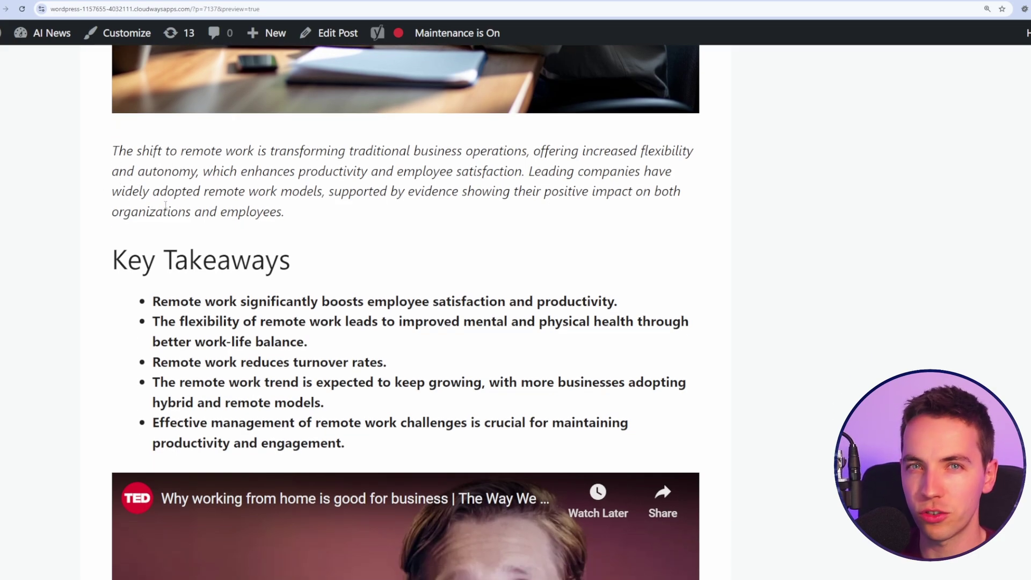
{"action": "scroll", "coordinate": [168, 204], "scroll_direction": "down", "scroll_amount": 15}
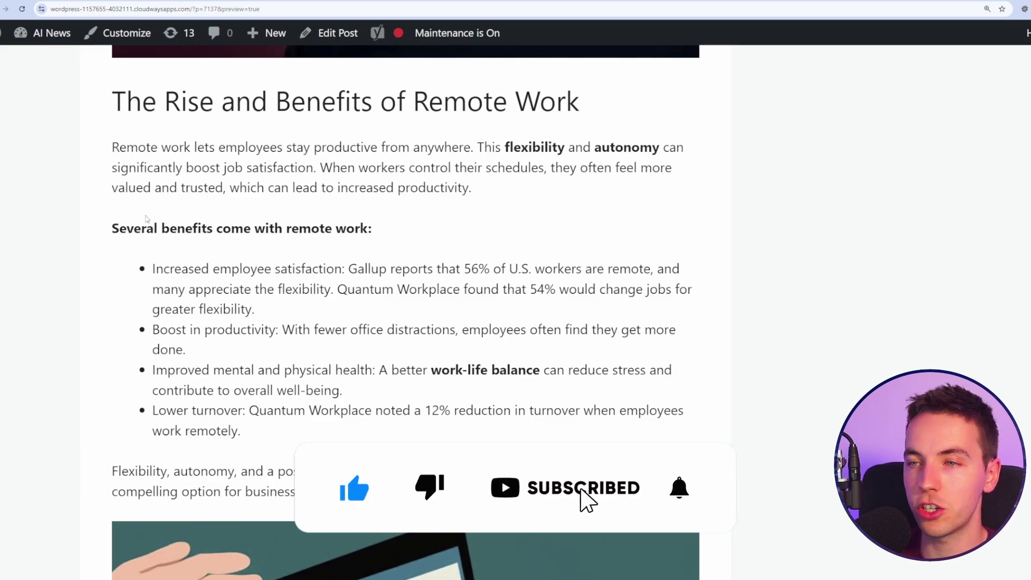
{"action": "scroll", "coordinate": [147, 219], "scroll_direction": "down", "scroll_amount": 15}
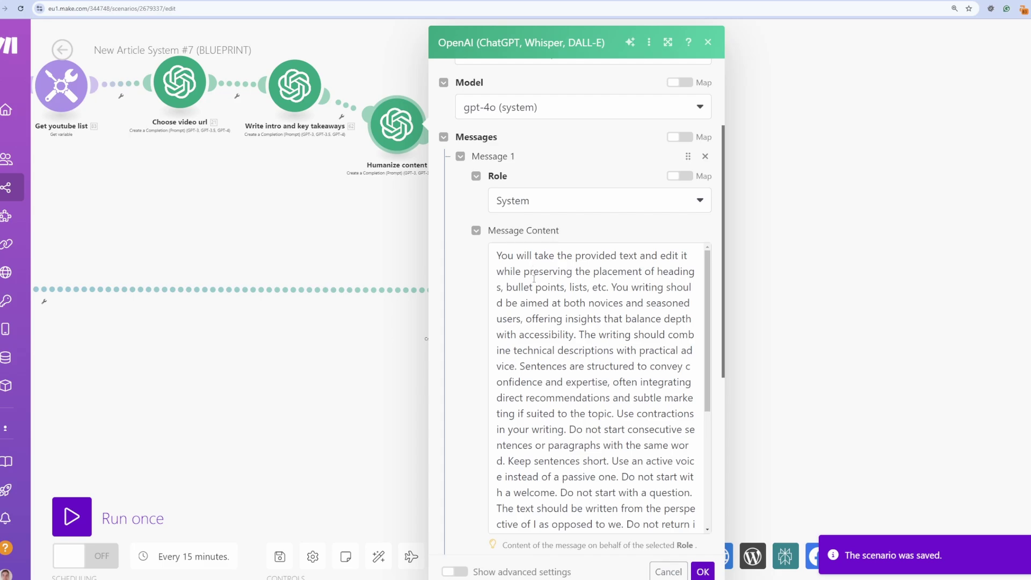
{"action": "scroll", "coordinate": [534, 279], "scroll_direction": "down", "scroll_amount": 7}
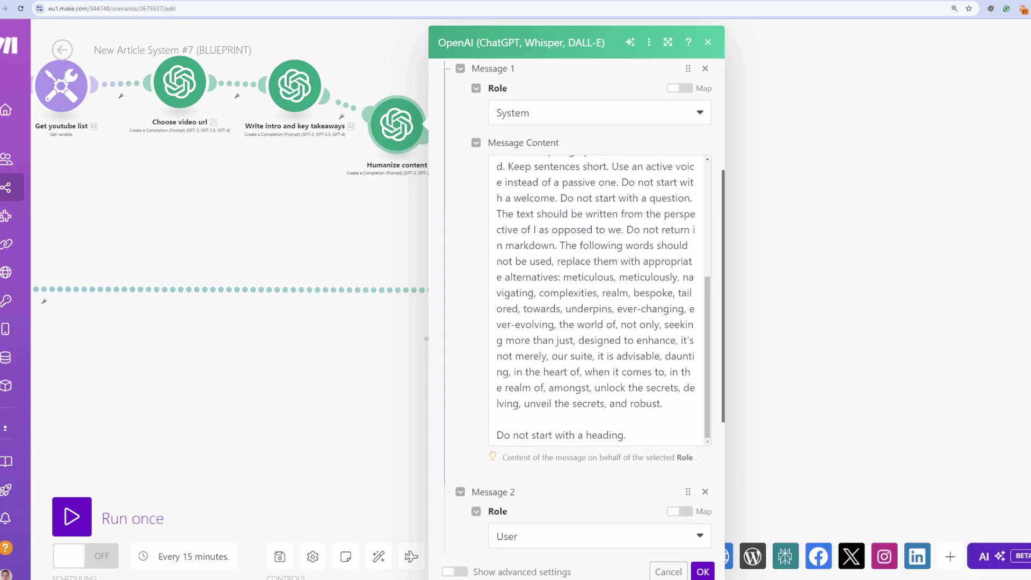
{"action": "scroll", "coordinate": [530, 293], "scroll_direction": "down", "scroll_amount": 1}
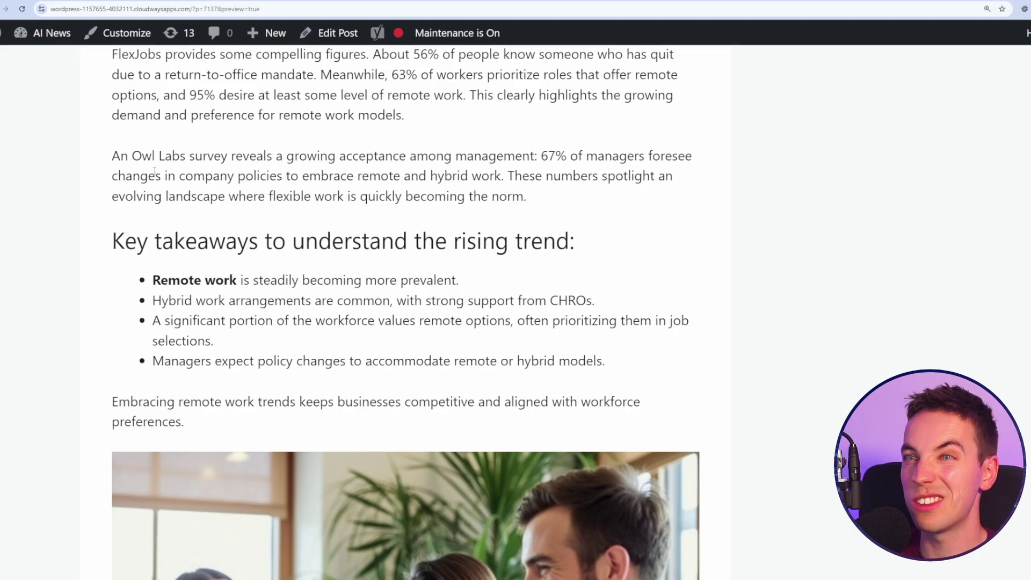
{"action": "scroll", "coordinate": [148, 164], "scroll_direction": "down", "scroll_amount": 5}
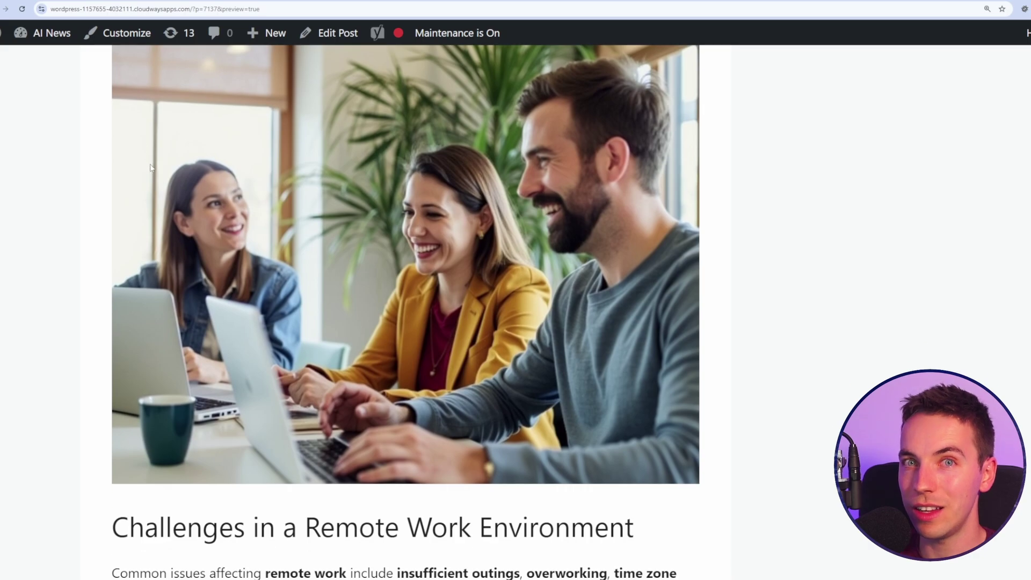
{"action": "scroll", "coordinate": [149, 161], "scroll_direction": "down", "scroll_amount": 9}
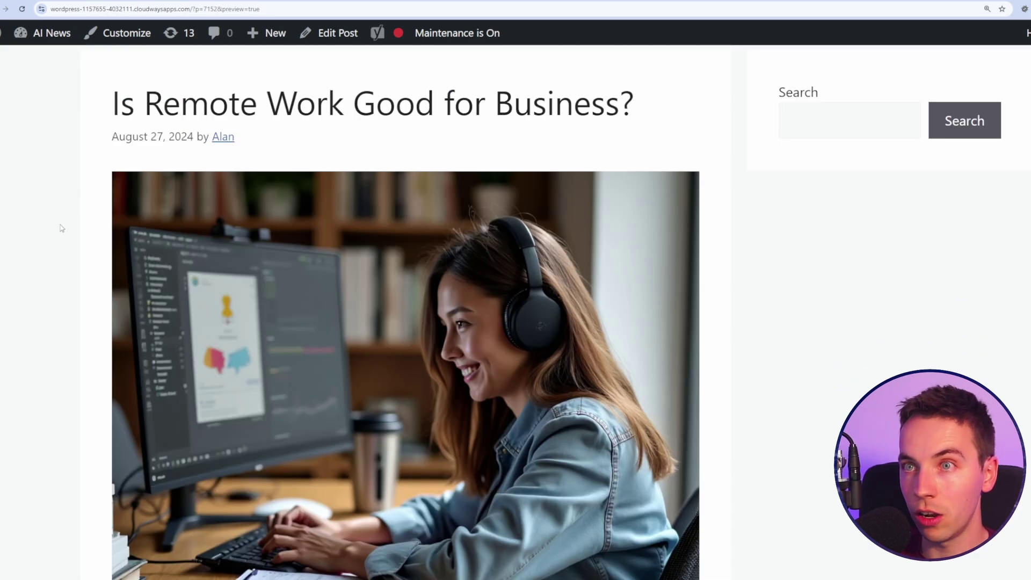
{"action": "scroll", "coordinate": [60, 225], "scroll_direction": "down", "scroll_amount": 9}
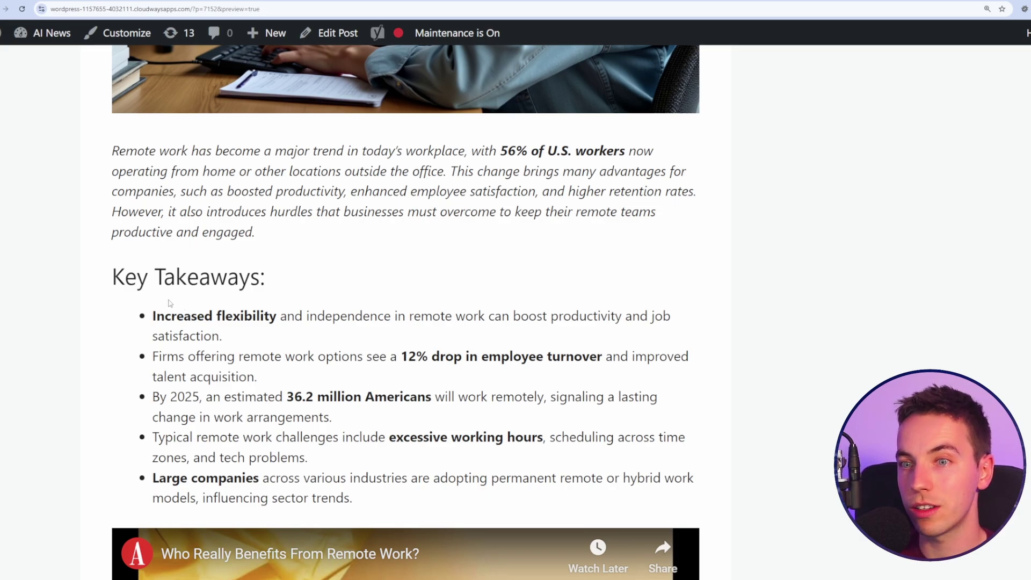
{"action": "scroll", "coordinate": [164, 302], "scroll_direction": "down", "scroll_amount": 12}
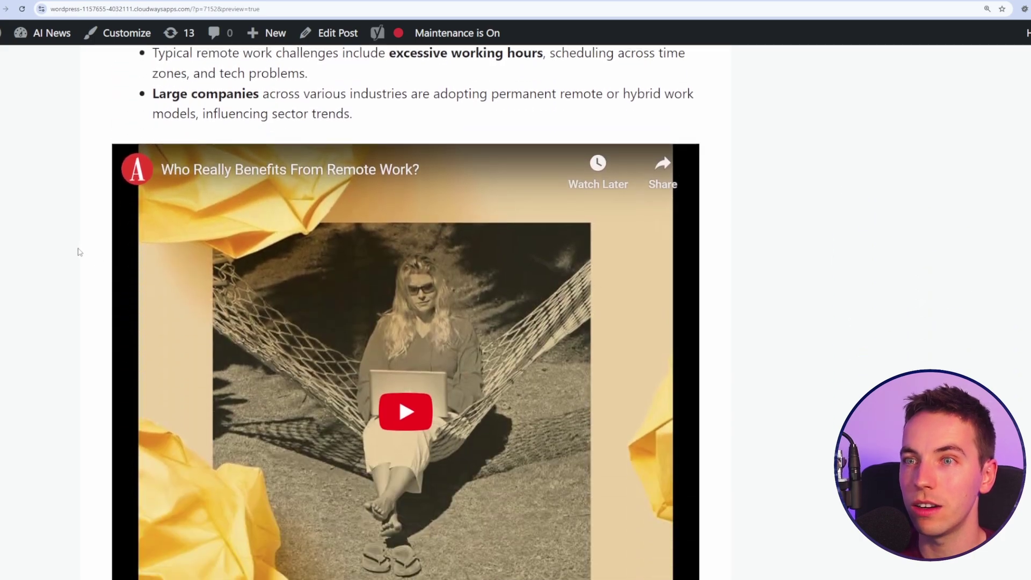
{"action": "scroll", "coordinate": [59, 215], "scroll_direction": "down", "scroll_amount": 3}
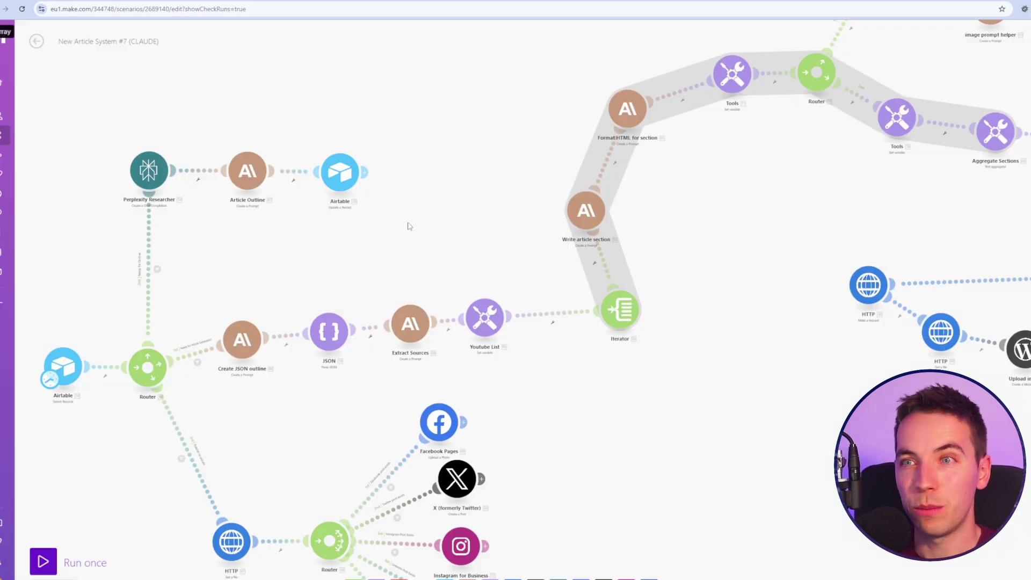
{"action": "left_click_drag", "start_coordinate": [410, 224], "coordinate": [594, 219]}
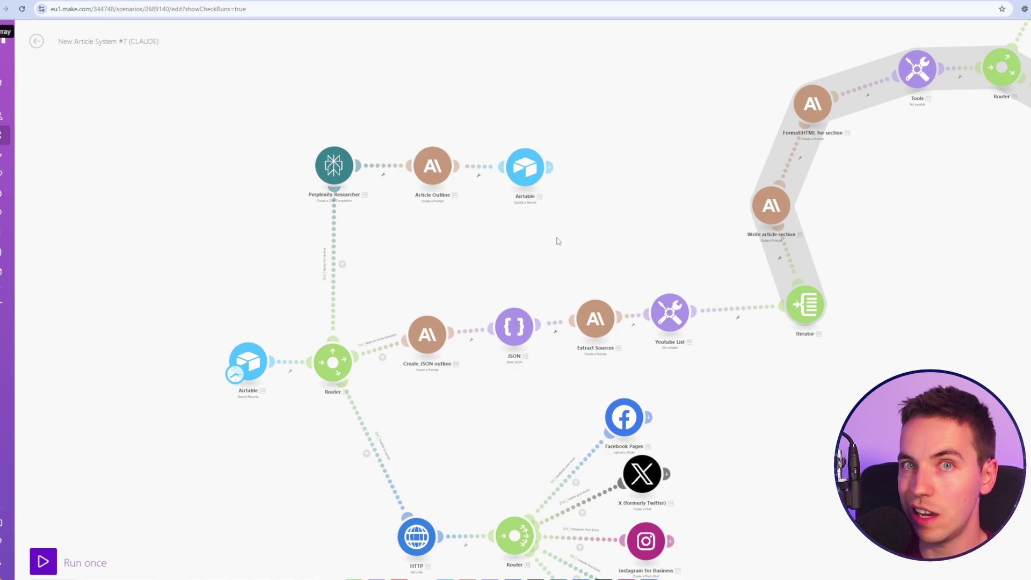
{"action": "scroll", "coordinate": [343, 199], "scroll_direction": "up", "scroll_amount": 2}
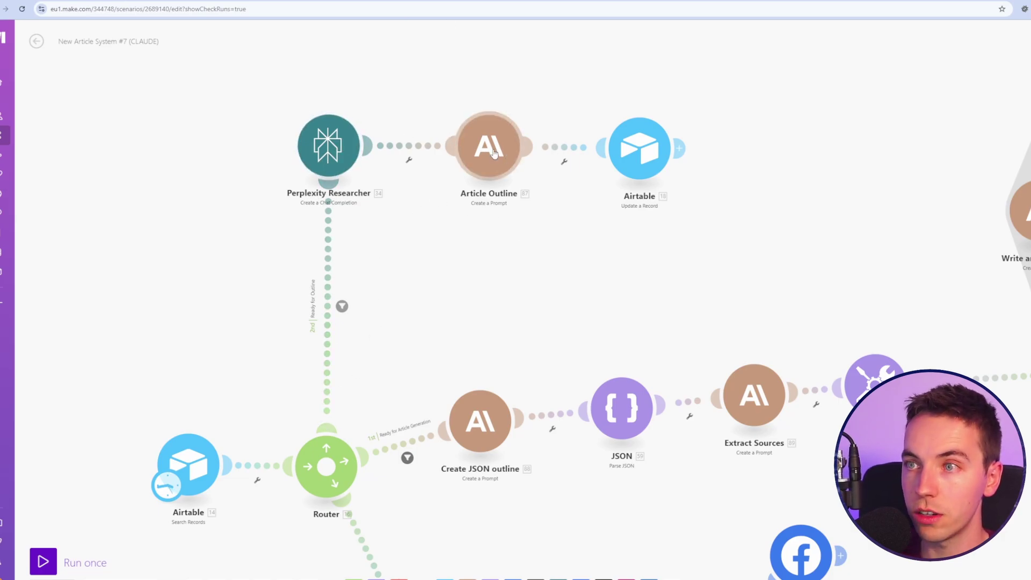
{"action": "left_click", "coordinate": [494, 154]}
{"action": "scroll", "coordinate": [652, 341], "scroll_direction": "down", "scroll_amount": 2}
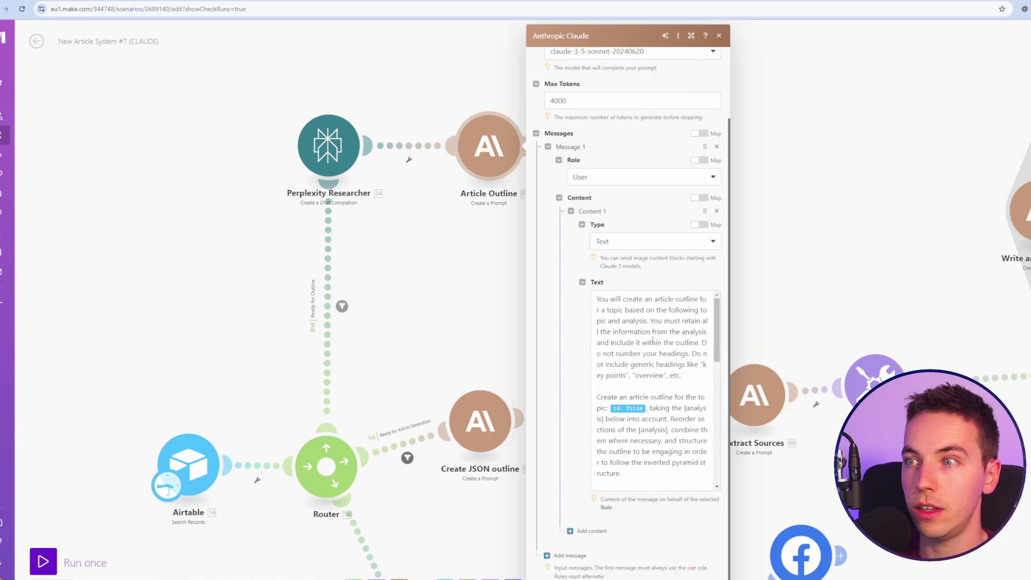
{"action": "scroll", "coordinate": [647, 340], "scroll_direction": "down", "scroll_amount": 4}
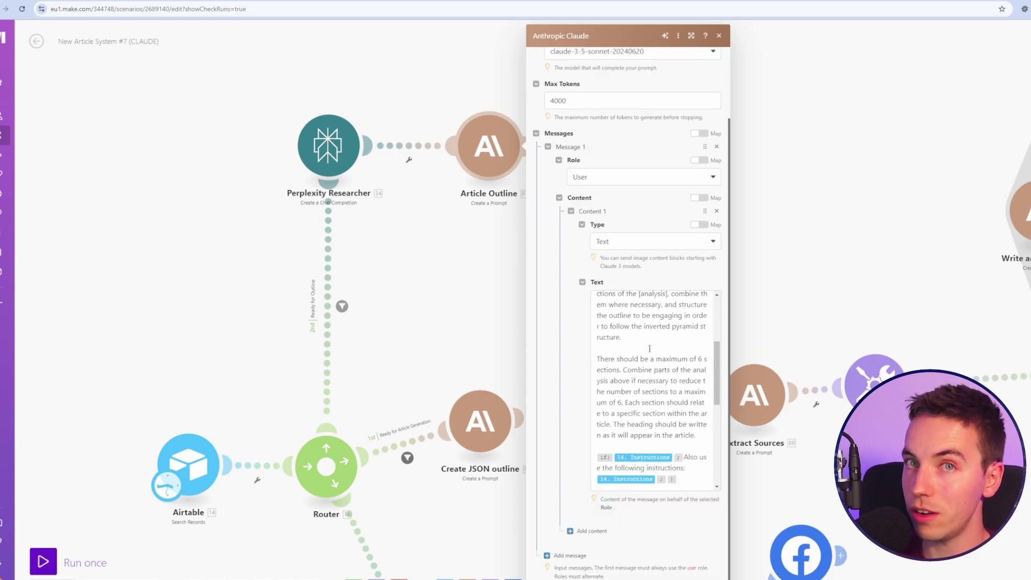
{"action": "scroll", "coordinate": [650, 348], "scroll_direction": "down", "scroll_amount": 6}
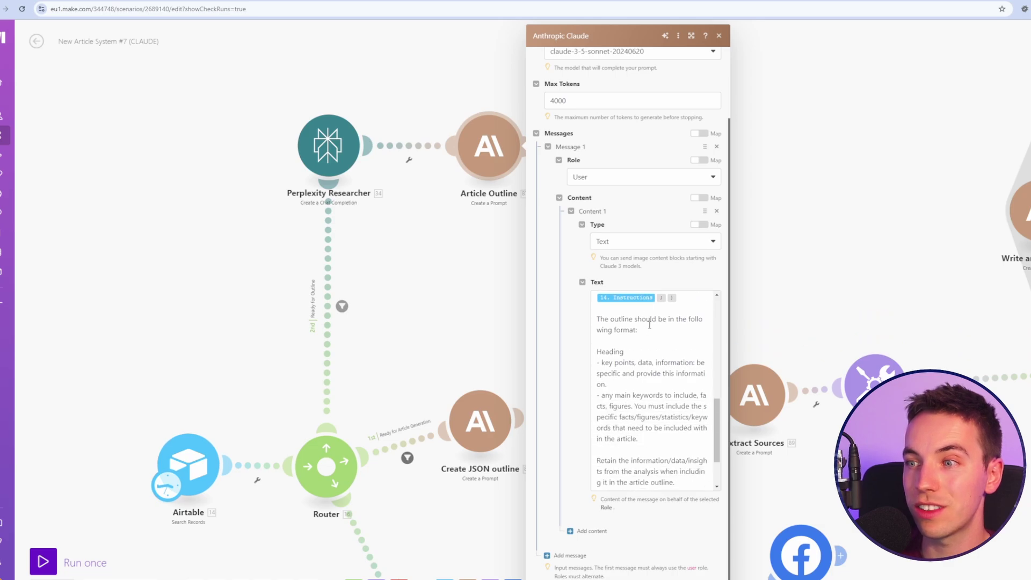
{"action": "scroll", "coordinate": [648, 328], "scroll_direction": "down", "scroll_amount": 2}
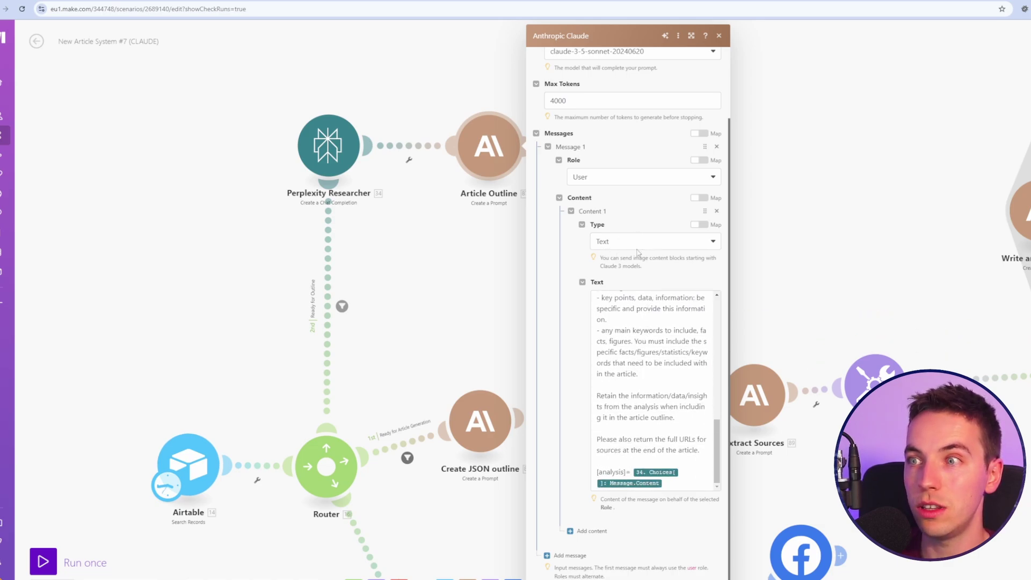
{"action": "scroll", "coordinate": [626, 243], "scroll_direction": "up", "scroll_amount": 1}
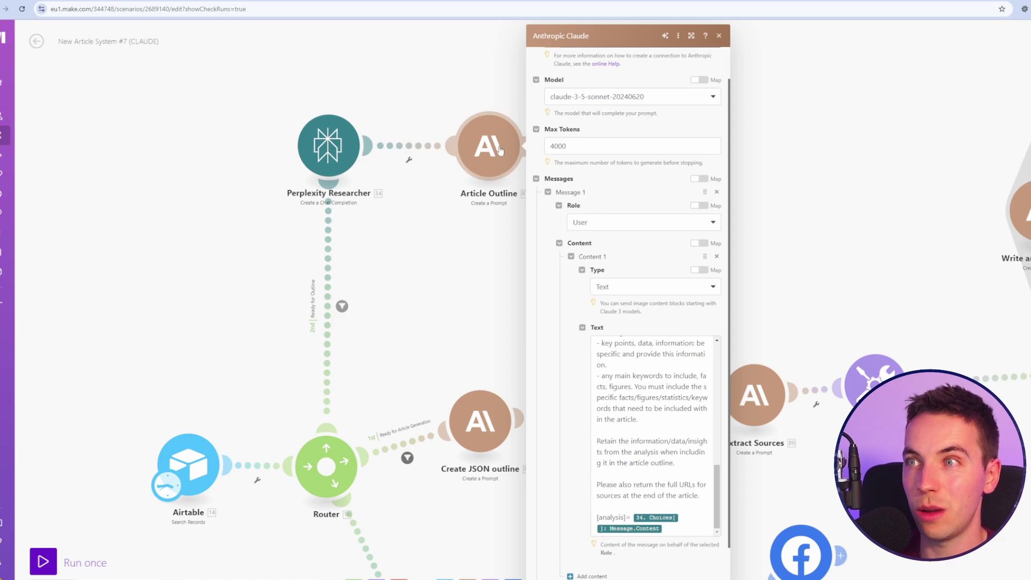
{"action": "scroll", "coordinate": [675, 88], "scroll_direction": "up", "scroll_amount": 1}
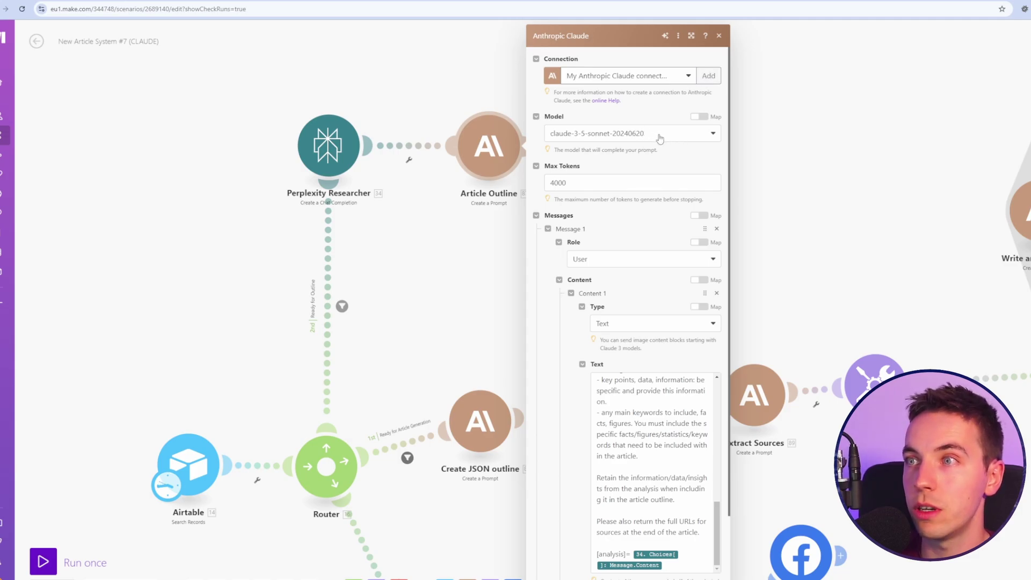
{"action": "scroll", "coordinate": [644, 161], "scroll_direction": "down", "scroll_amount": 2}
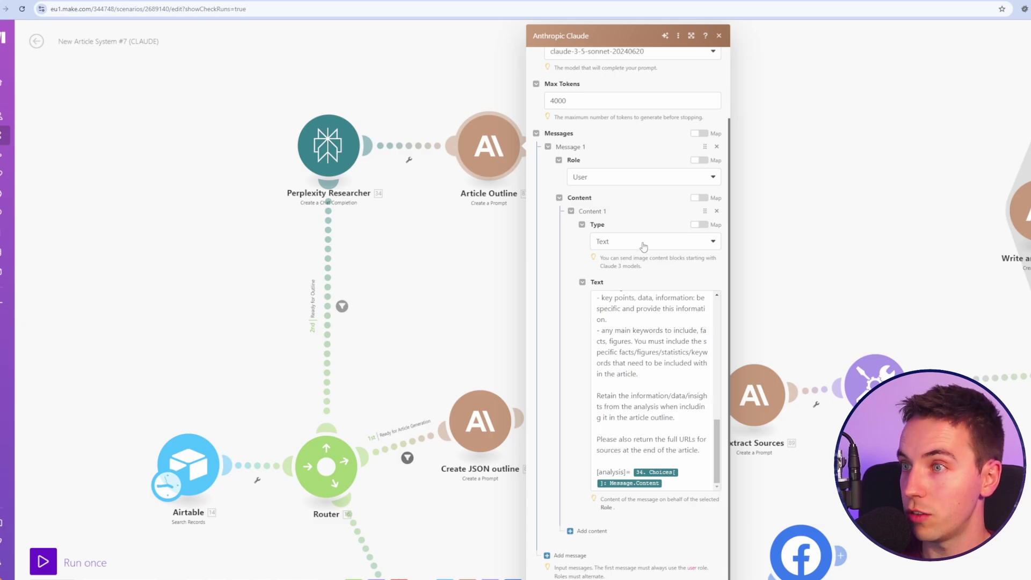
{"action": "key", "text": "ctrl+plus"}
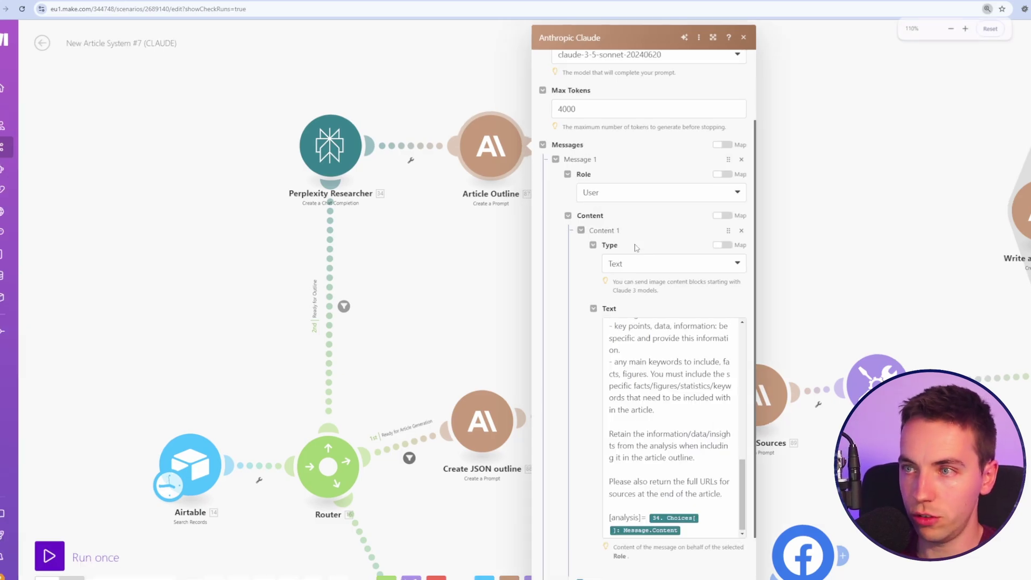
{"action": "key", "text": "ctrl+plus"}
{"action": "scroll", "coordinate": [658, 258], "scroll_direction": "down", "scroll_amount": 2}
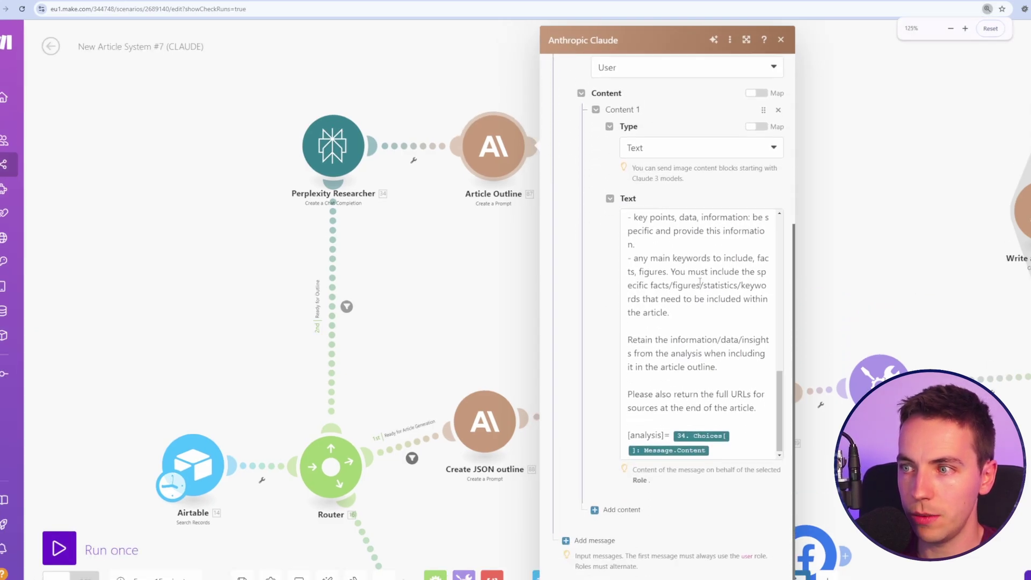
{"action": "scroll", "coordinate": [699, 282], "scroll_direction": "up", "scroll_amount": 10}
{"action": "scroll", "coordinate": [679, 285], "scroll_direction": "down", "scroll_amount": 10}
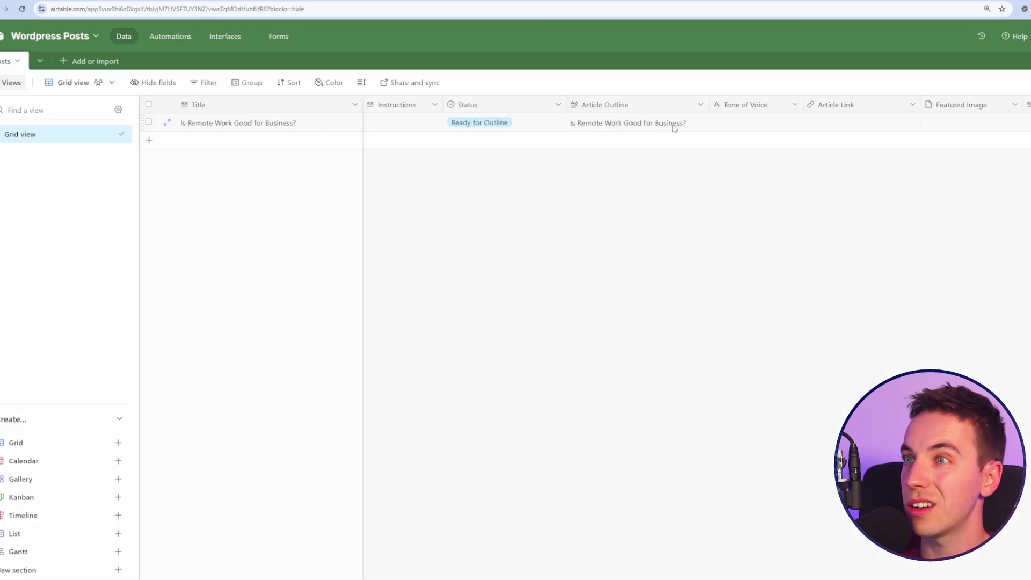
Set the 'Is Remote Work Good for Business?' Status to Ready for Article Generation and review its Article Outline
{"action": "left_click", "coordinate": [546, 124]}
{"action": "left_click", "coordinate": [559, 126]}
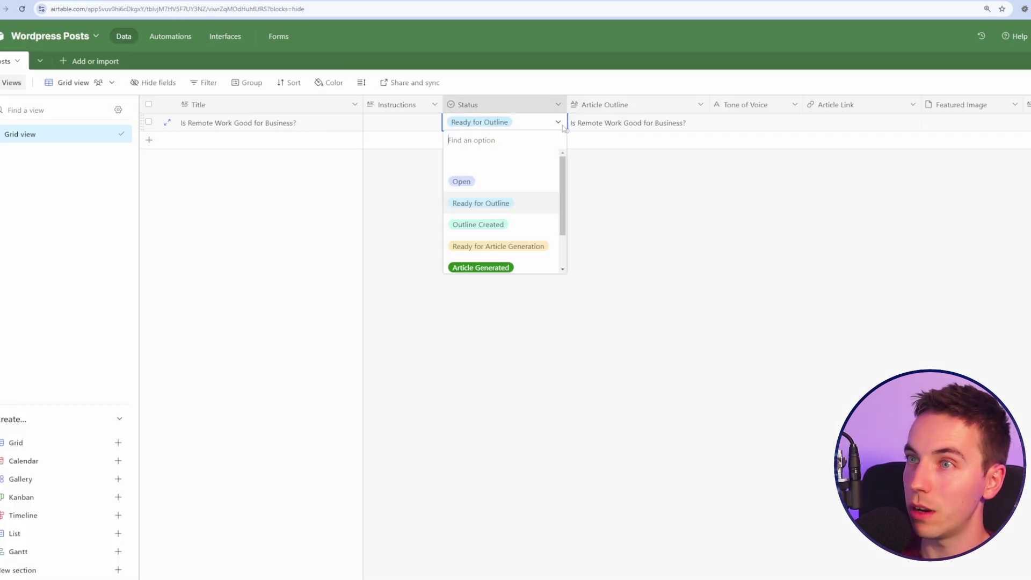
{"action": "left_click", "coordinate": [517, 247]}
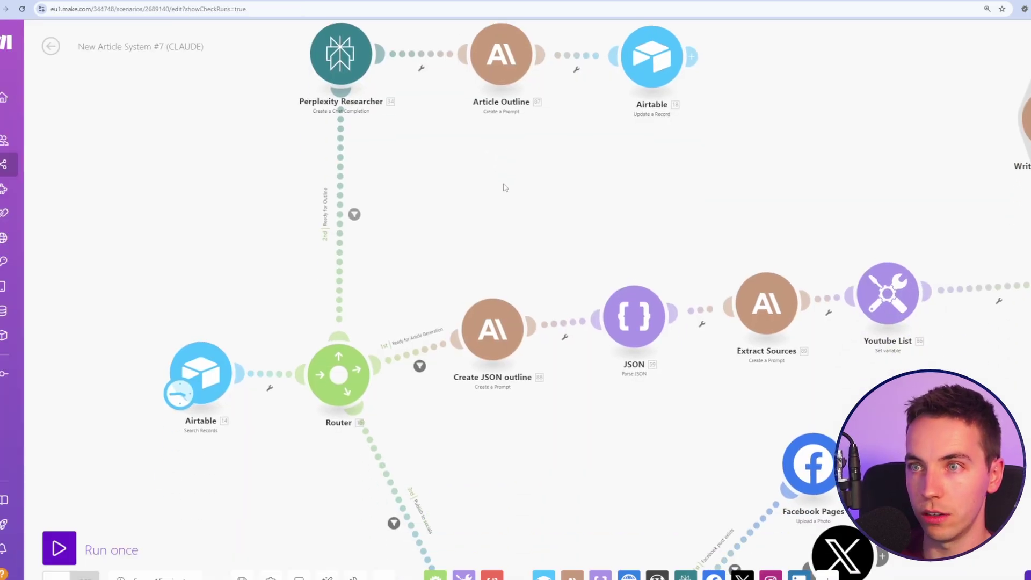
{"action": "scroll", "coordinate": [503, 187], "scroll_direction": "down", "scroll_amount": 2}
{"action": "scroll", "coordinate": [502, 127], "scroll_direction": "right", "scroll_amount": 3}
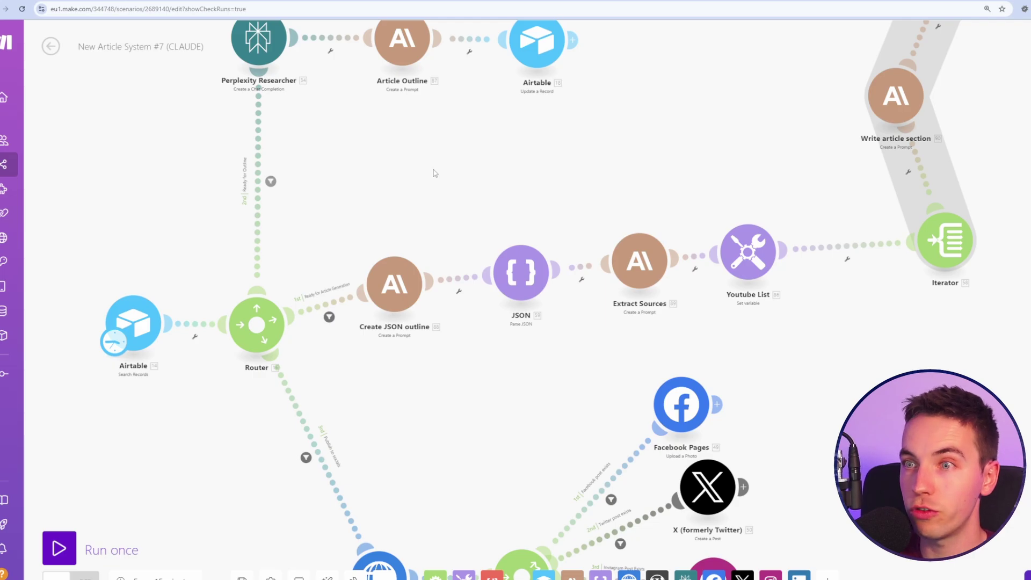
{"action": "scroll", "coordinate": [434, 172], "scroll_direction": "up", "scroll_amount": 1}
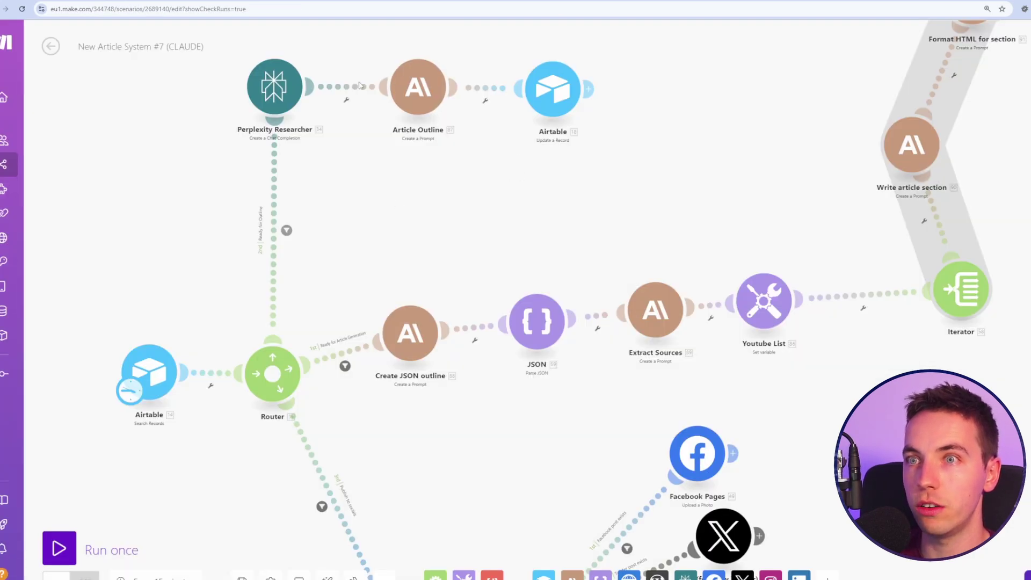
{"action": "scroll", "coordinate": [427, 190], "scroll_direction": "up", "scroll_amount": 1}
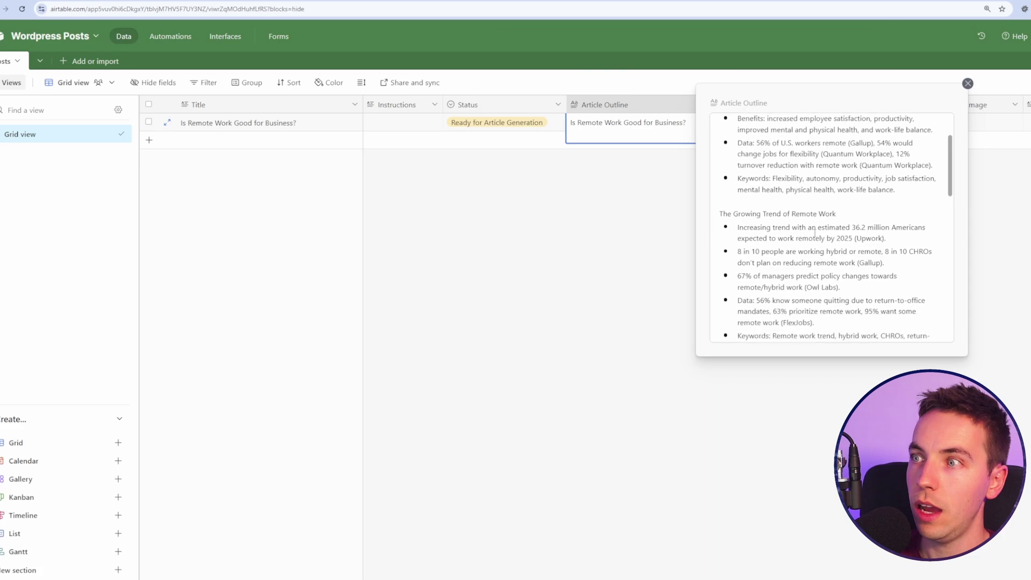
{"action": "scroll", "coordinate": [812, 235], "scroll_direction": "down", "scroll_amount": 3}
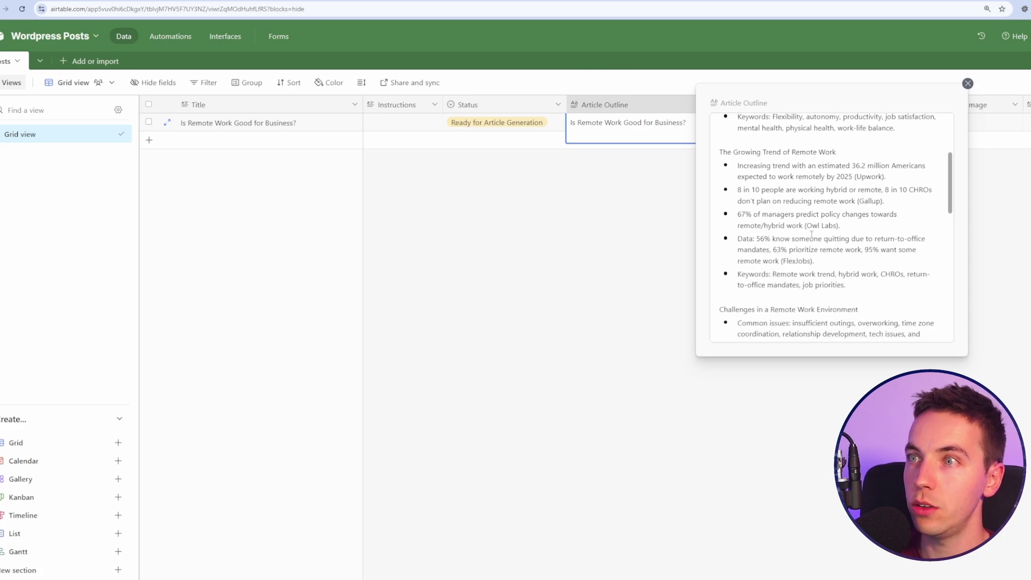
{"action": "scroll", "coordinate": [797, 196], "scroll_direction": "down", "scroll_amount": 4}
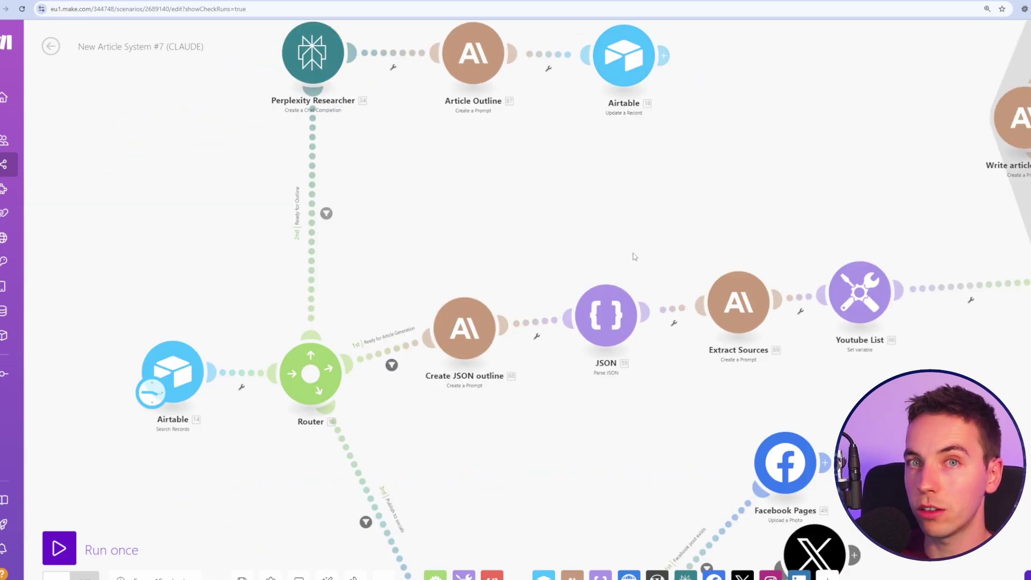
{"action": "scroll", "coordinate": [681, 208], "scroll_direction": "down", "scroll_amount": 1}
{"action": "left_click_drag", "start_coordinate": [682, 208], "coordinate": [452, 238]}
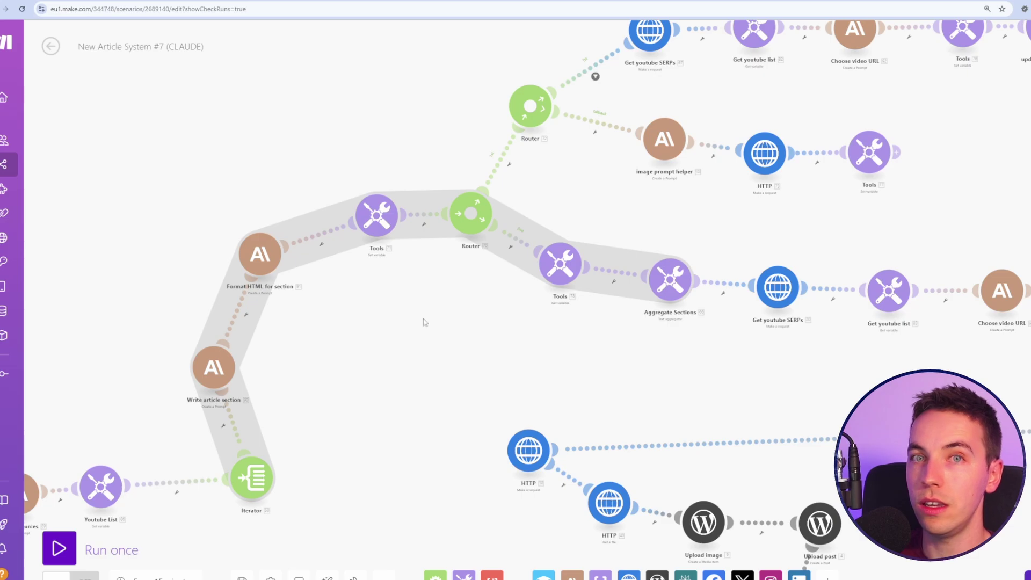
{"action": "scroll", "coordinate": [442, 321], "scroll_direction": "up", "scroll_amount": 3}
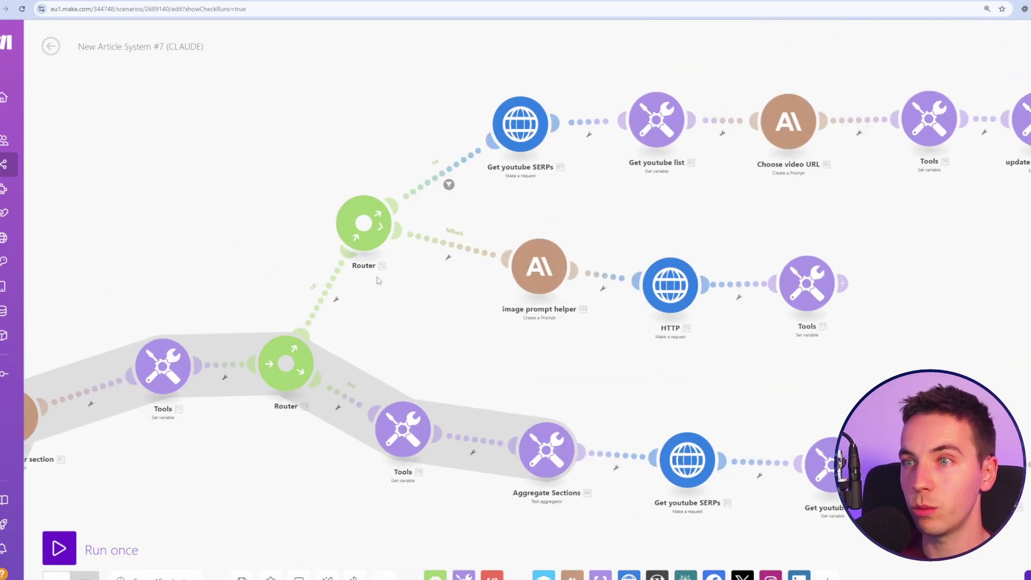
{"action": "scroll", "coordinate": [349, 258], "scroll_direction": "right", "scroll_amount": 3}
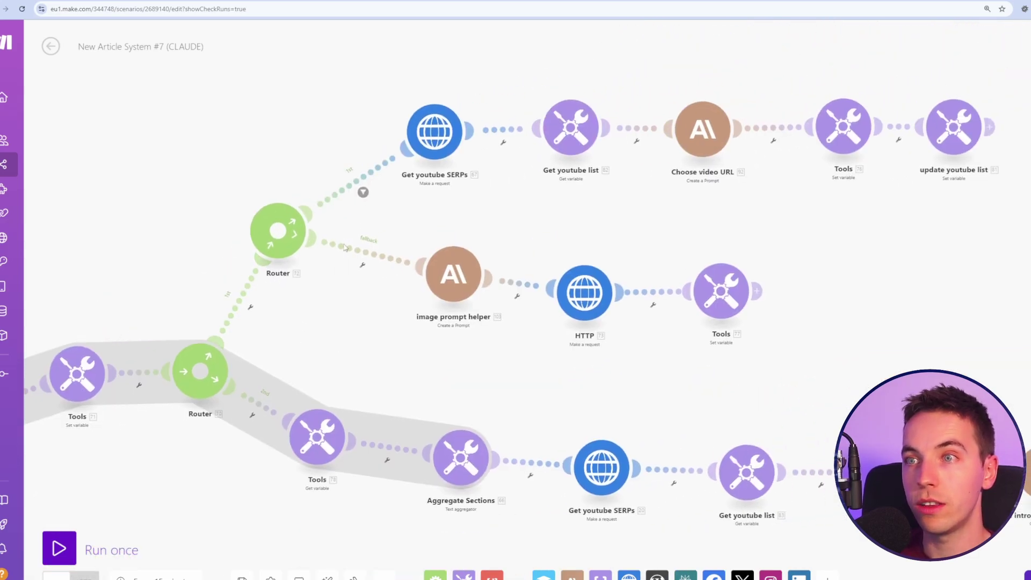
{"action": "left_click", "coordinate": [363, 192]}
{"action": "left_click", "coordinate": [581, 314]}
{"action": "scroll", "coordinate": [403, 215], "scroll_direction": "right", "scroll_amount": 3}
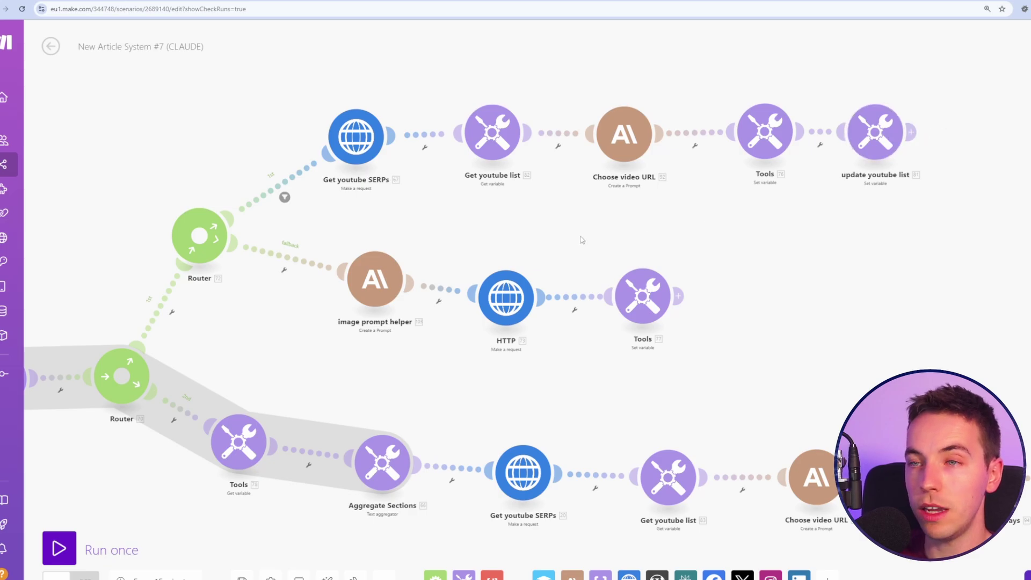
{"action": "scroll", "coordinate": [582, 237], "scroll_direction": "left", "scroll_amount": 3}
{"action": "scroll", "coordinate": [582, 237], "scroll_direction": "down", "scroll_amount": 1}
{"action": "scroll", "coordinate": [376, 254], "scroll_direction": "right", "scroll_amount": 1}
{"action": "scroll", "coordinate": [376, 254], "scroll_direction": "down", "scroll_amount": 1}
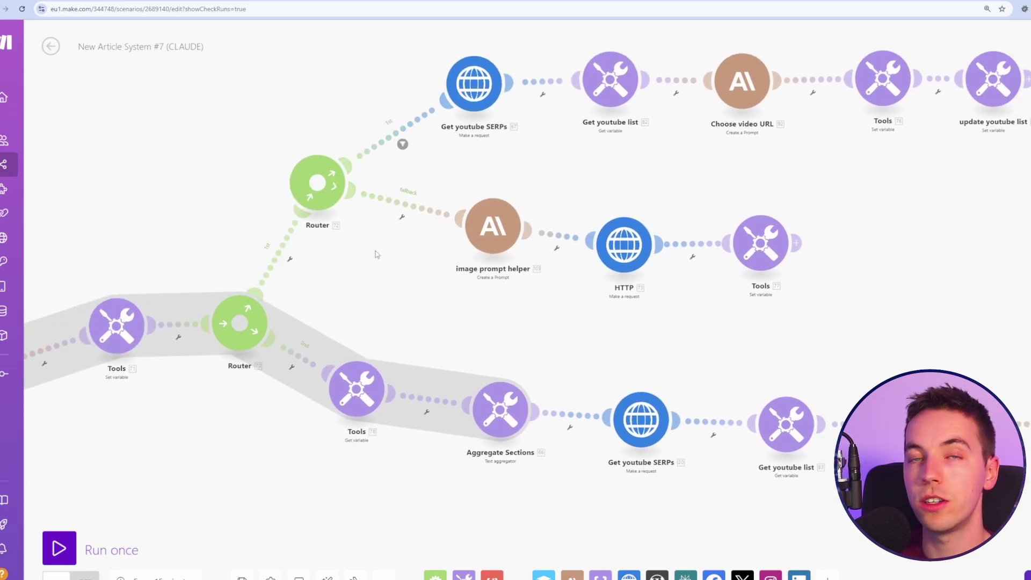
{"action": "scroll", "coordinate": [376, 254], "scroll_direction": "right", "scroll_amount": 3}
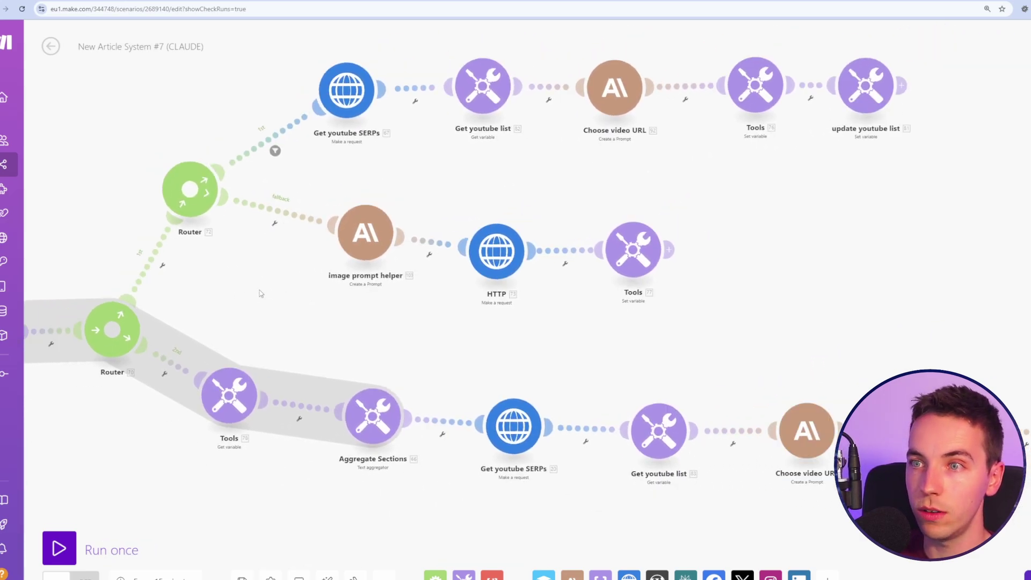
{"action": "scroll", "coordinate": [395, 277], "scroll_direction": "left", "scroll_amount": 3}
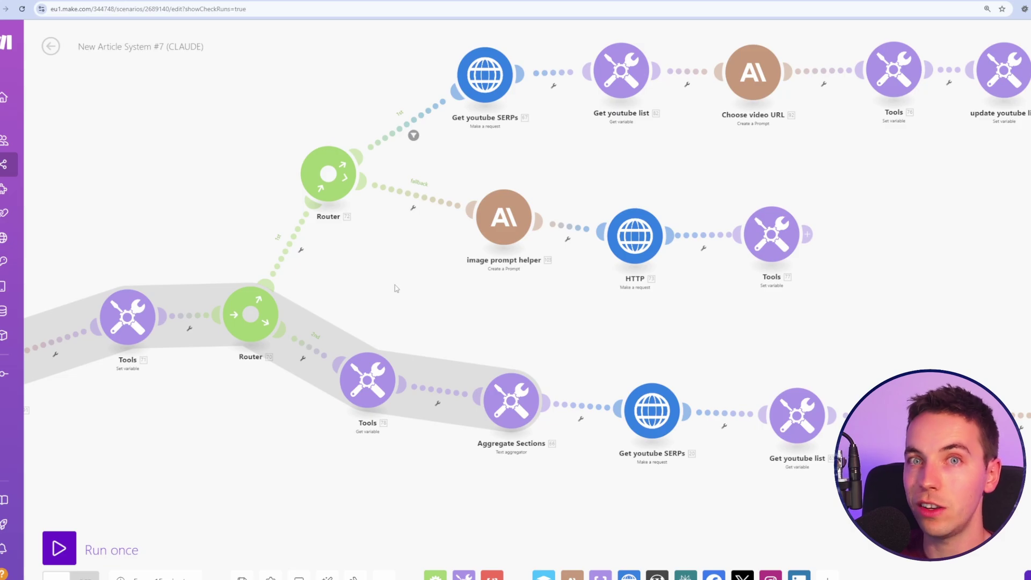
{"action": "scroll", "coordinate": [390, 272], "scroll_direction": "down", "scroll_amount": 3}
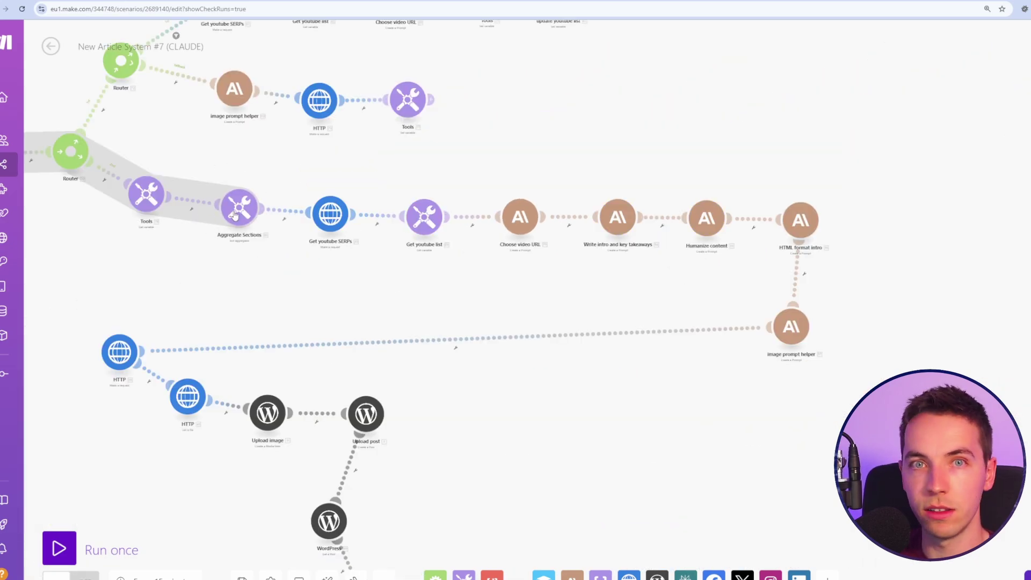
Pan the canvas across the WordPress and social prompt modules toward the Create JSON outline module
{"action": "scroll", "coordinate": [277, 242], "scroll_direction": "down", "scroll_amount": 1}
{"action": "scroll", "coordinate": [310, 241], "scroll_direction": "up", "scroll_amount": 2}
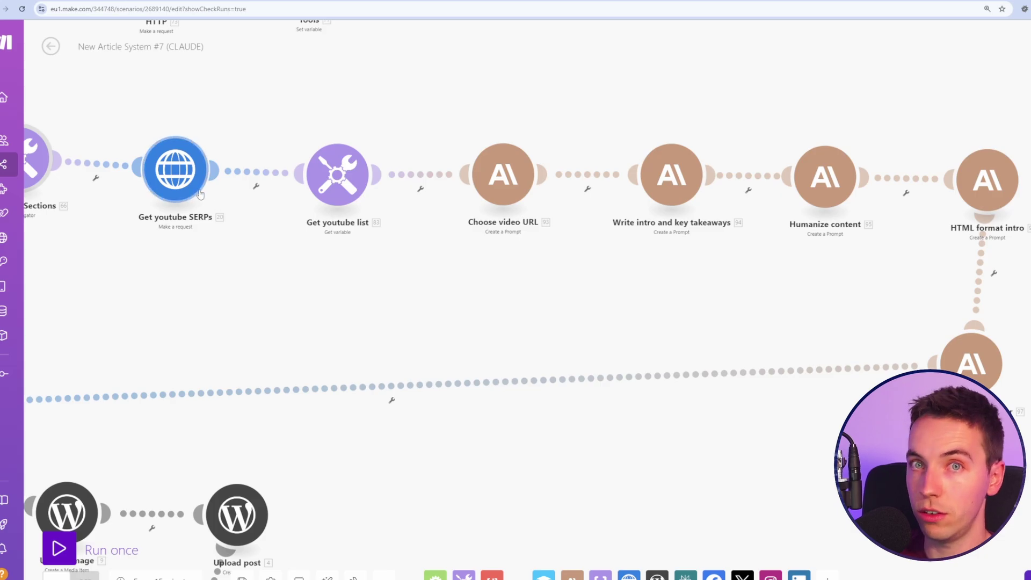
{"action": "left_click_drag", "start_coordinate": [339, 285], "coordinate": [527, 233]}
{"action": "scroll", "coordinate": [527, 232], "scroll_direction": "down", "scroll_amount": 2}
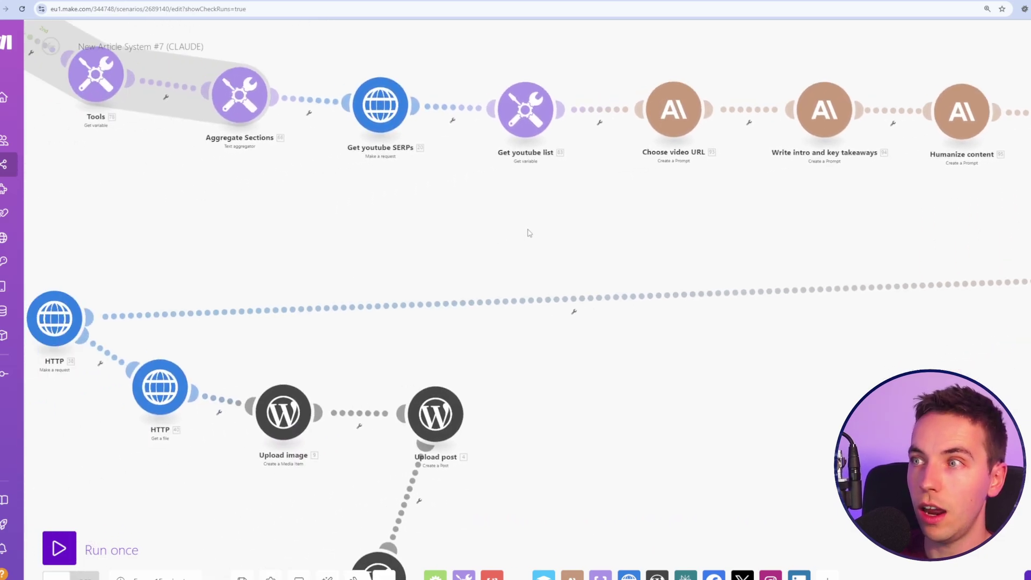
{"action": "scroll", "coordinate": [657, 227], "scroll_direction": "down", "scroll_amount": 3}
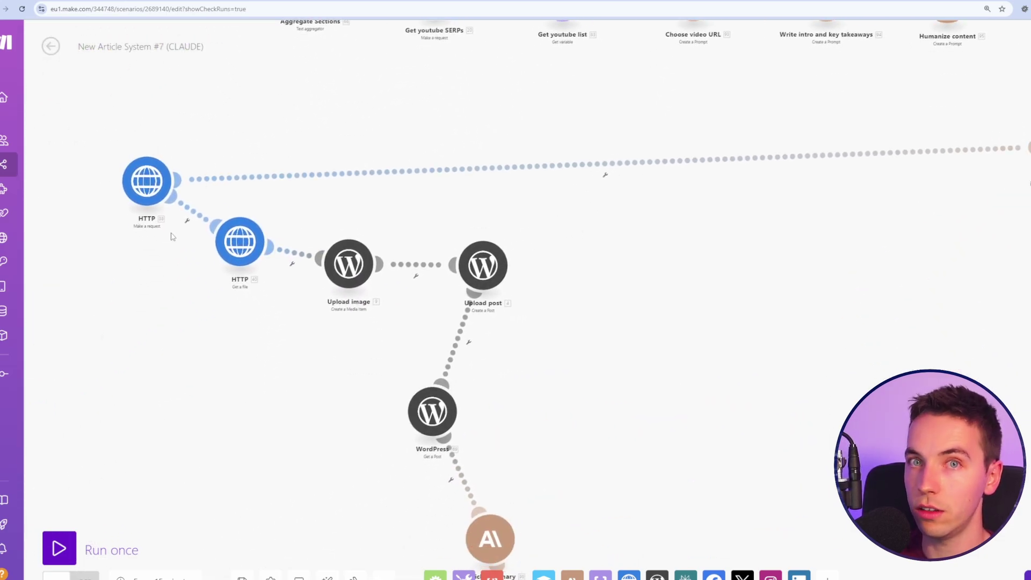
{"action": "scroll", "coordinate": [332, 253], "scroll_direction": "down", "scroll_amount": 1}
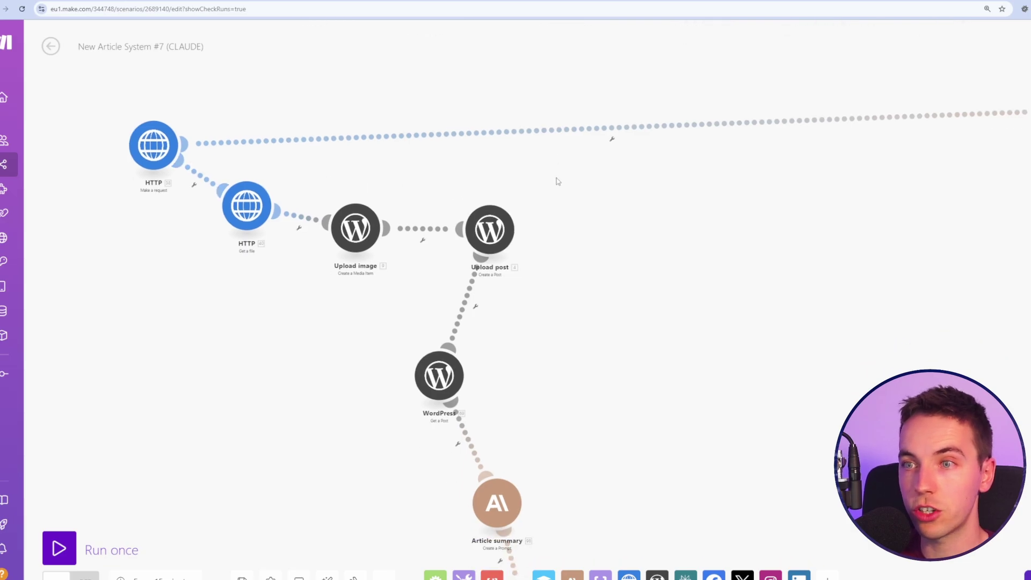
{"action": "scroll", "coordinate": [332, 253], "scroll_direction": "up", "scroll_amount": 3}
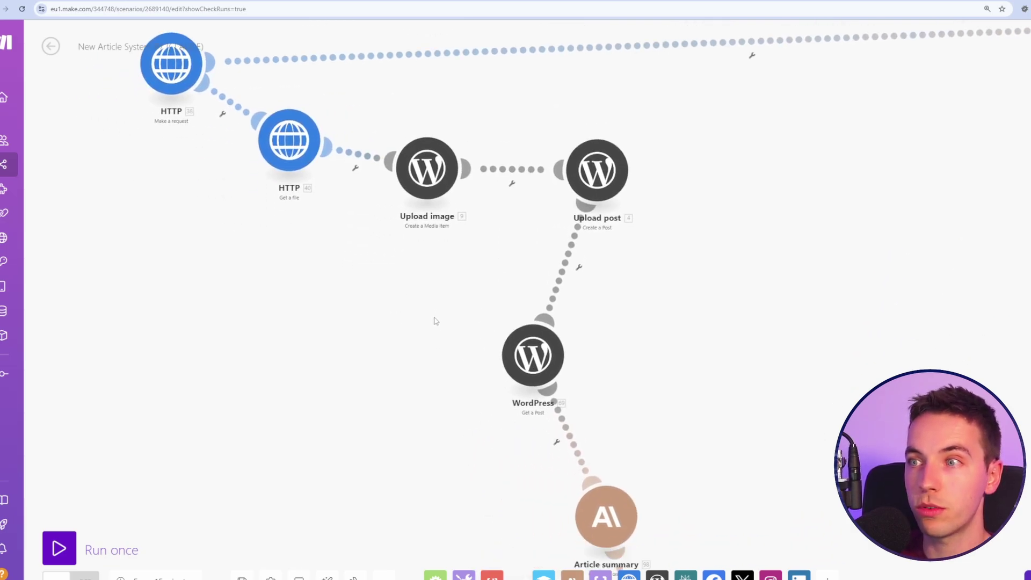
{"action": "scroll", "coordinate": [435, 262], "scroll_direction": "down", "scroll_amount": 10}
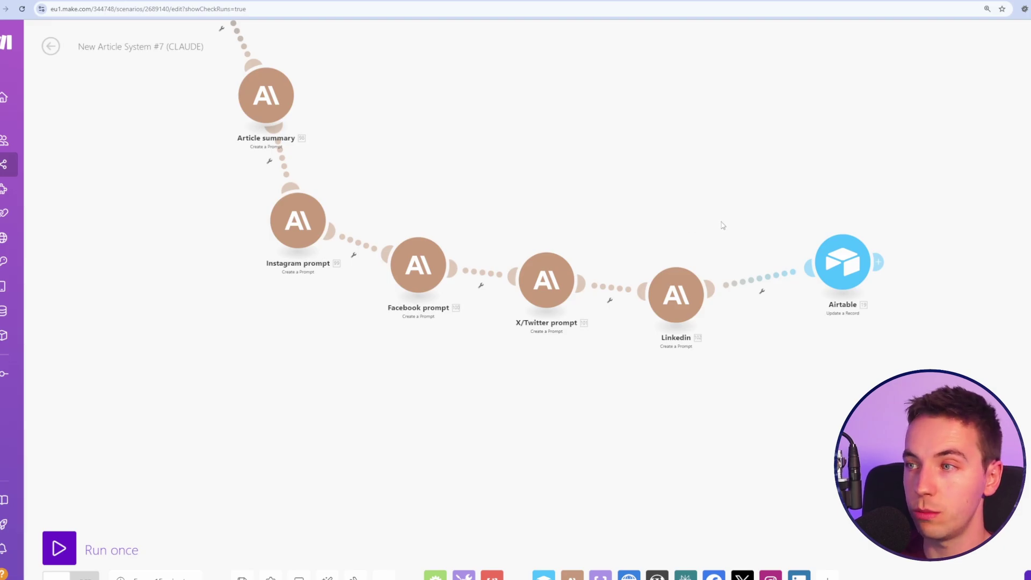
{"action": "scroll", "coordinate": [723, 276], "scroll_direction": "right", "scroll_amount": 1}
{"action": "scroll", "coordinate": [531, 215], "scroll_direction": "down", "scroll_amount": 1}
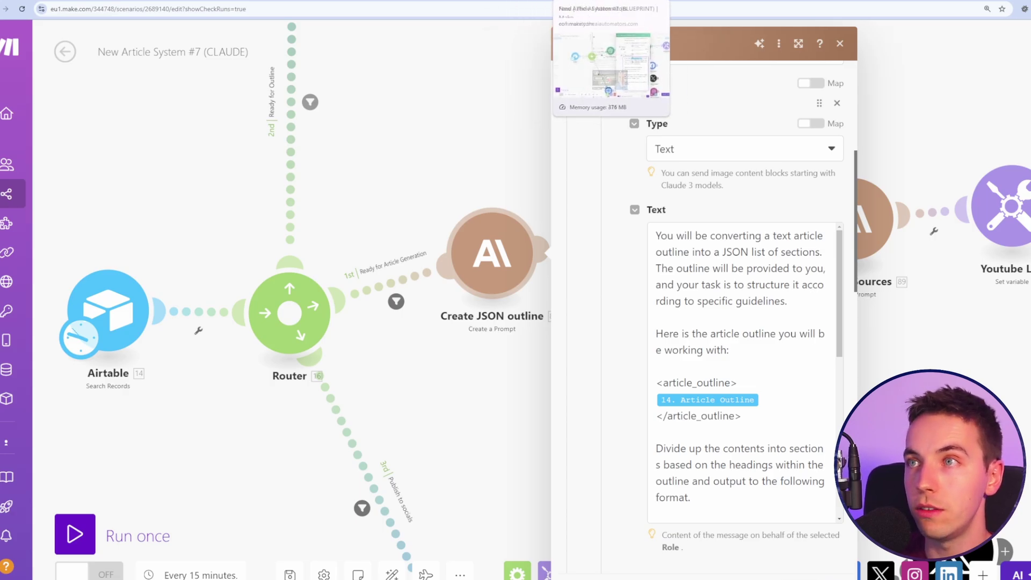
{"action": "key", "text": "ctrl+Tab"}
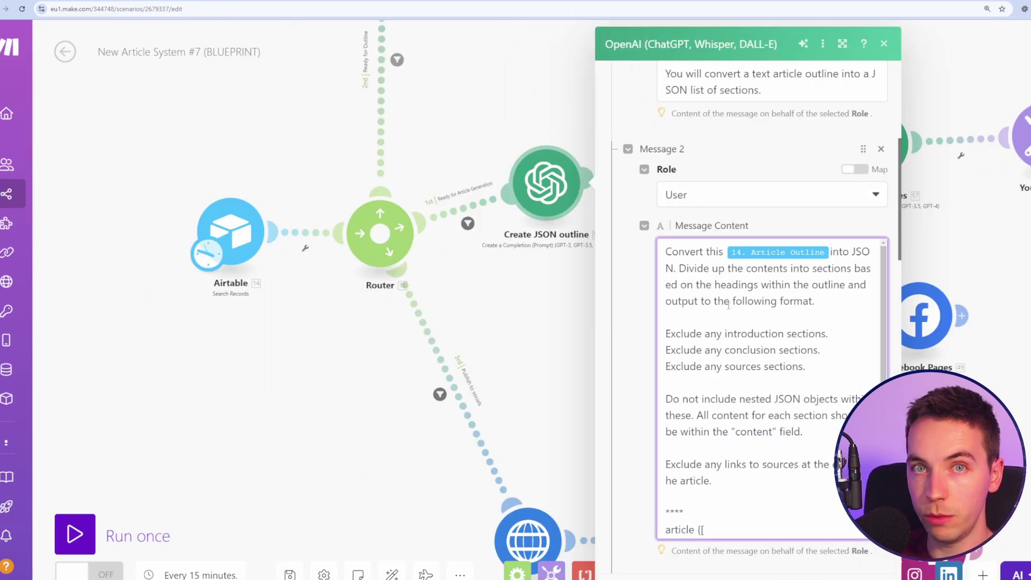
{"action": "scroll", "coordinate": [728, 305], "scroll_direction": "down", "scroll_amount": 2}
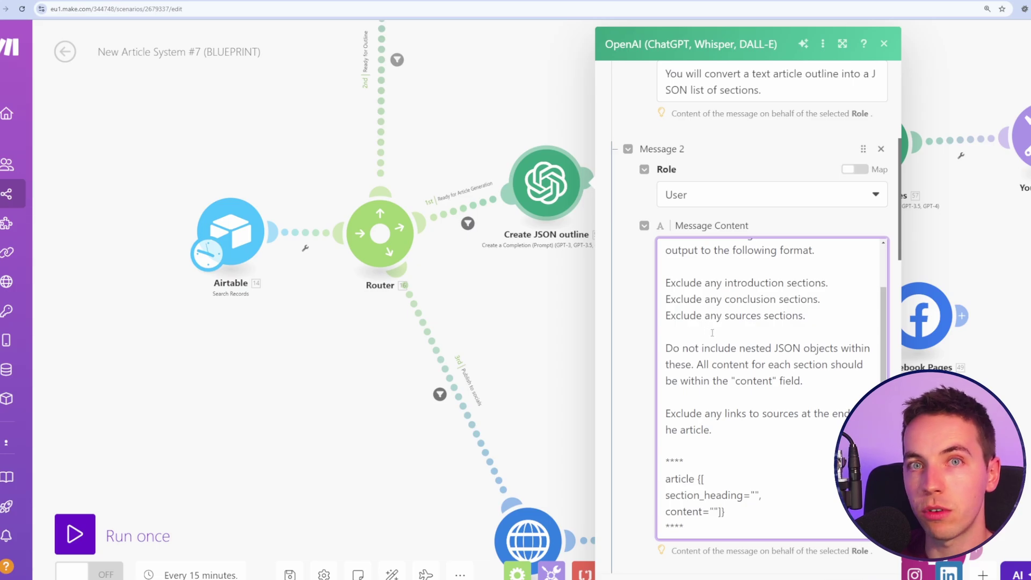
{"action": "scroll", "coordinate": [730, 346], "scroll_direction": "up", "scroll_amount": 2}
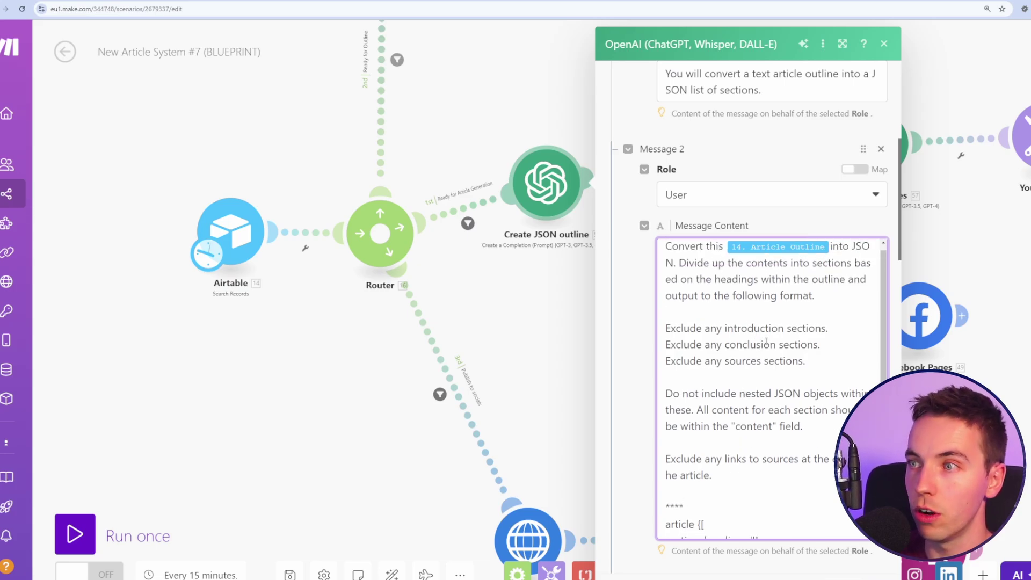
{"action": "scroll", "coordinate": [766, 341], "scroll_direction": "up", "scroll_amount": 1}
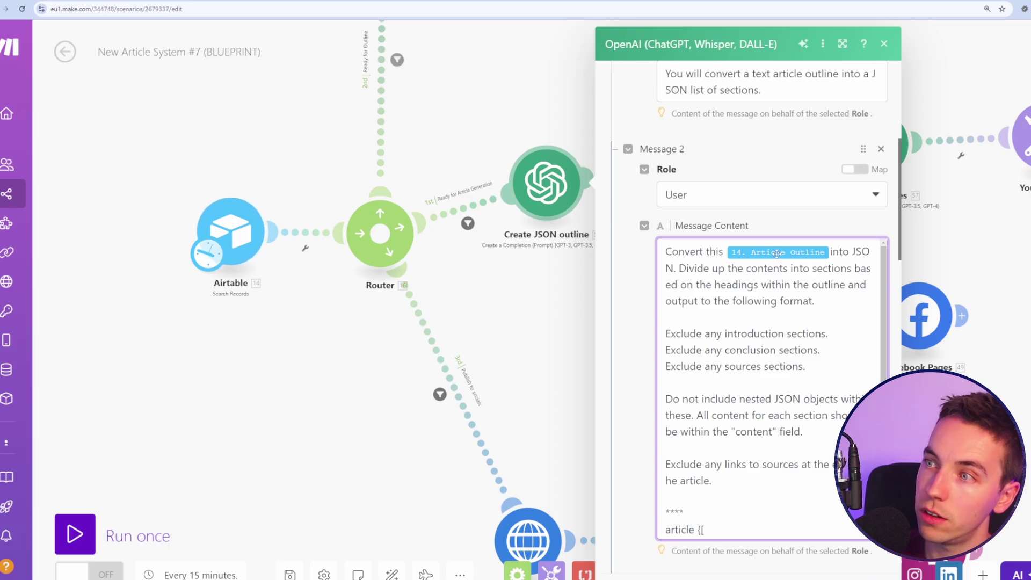
{"action": "scroll", "coordinate": [805, 285], "scroll_direction": "down", "scroll_amount": 2}
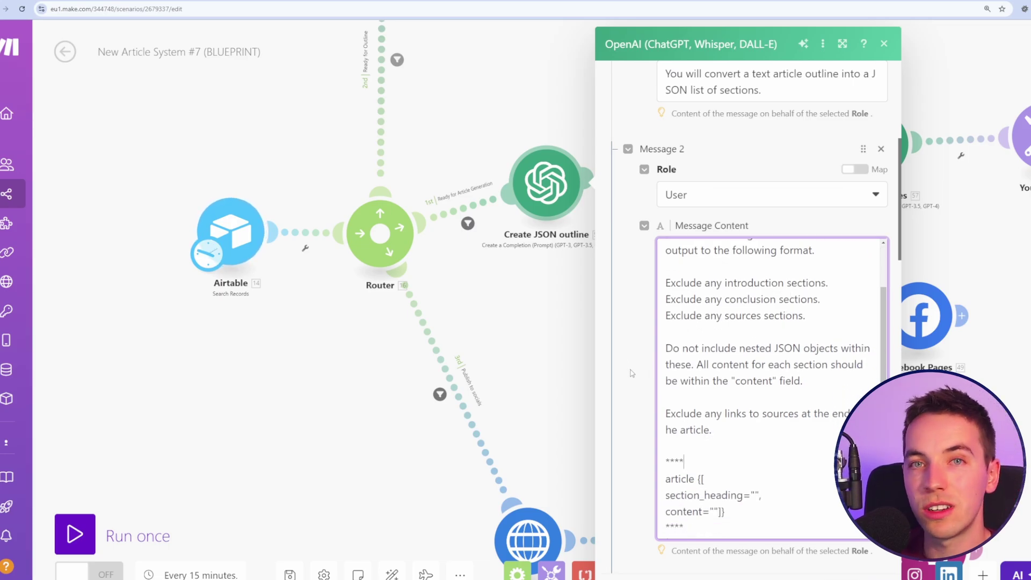
{"action": "scroll", "coordinate": [634, 370], "scroll_direction": "up", "scroll_amount": 3}
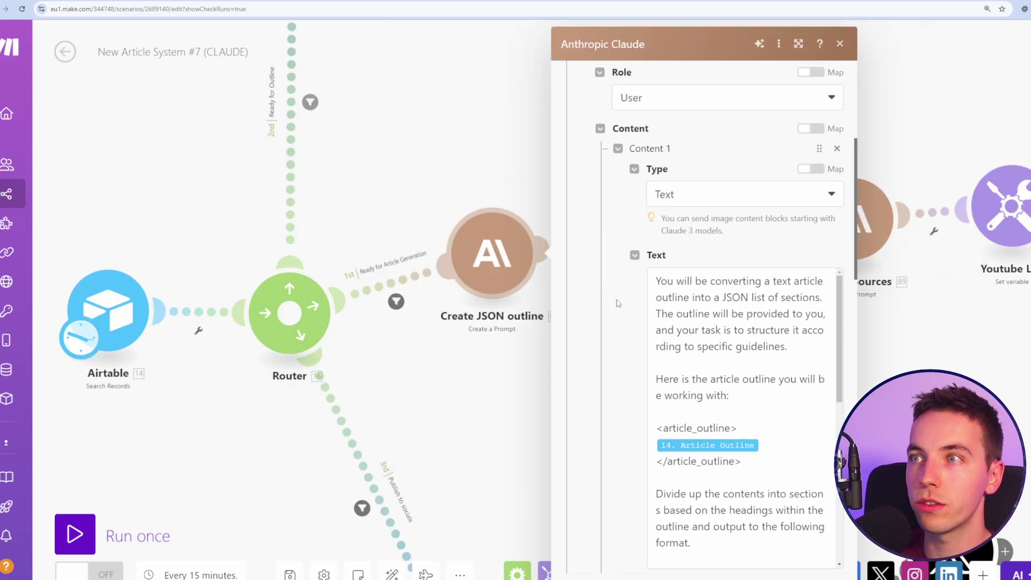
{"action": "scroll", "coordinate": [617, 290], "scroll_direction": "up", "scroll_amount": 3}
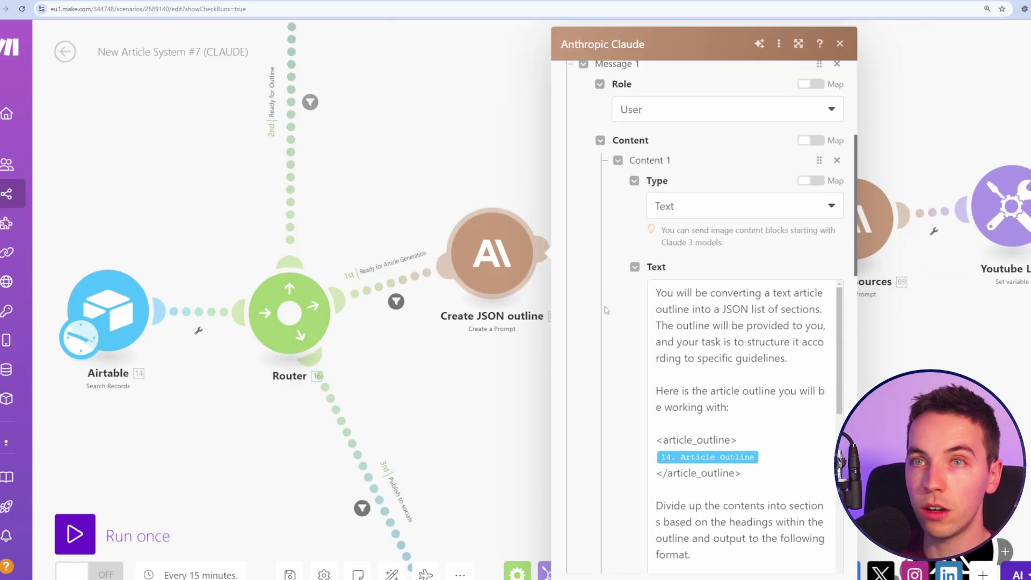
{"action": "scroll", "coordinate": [628, 226], "scroll_direction": "down", "scroll_amount": 3}
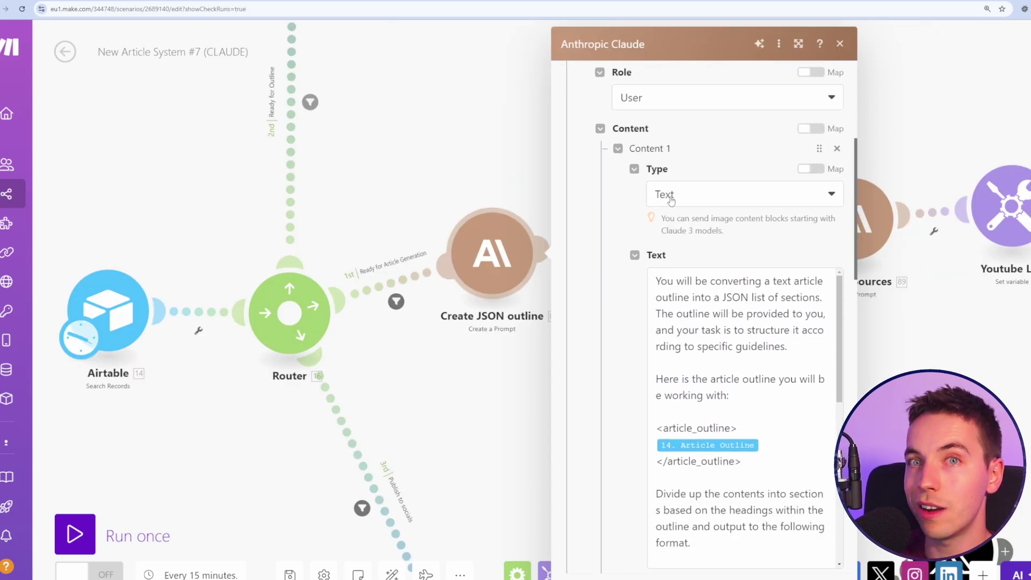
{"action": "scroll", "coordinate": [617, 241], "scroll_direction": "down", "scroll_amount": 3}
{"action": "left_click", "coordinate": [739, 308]}
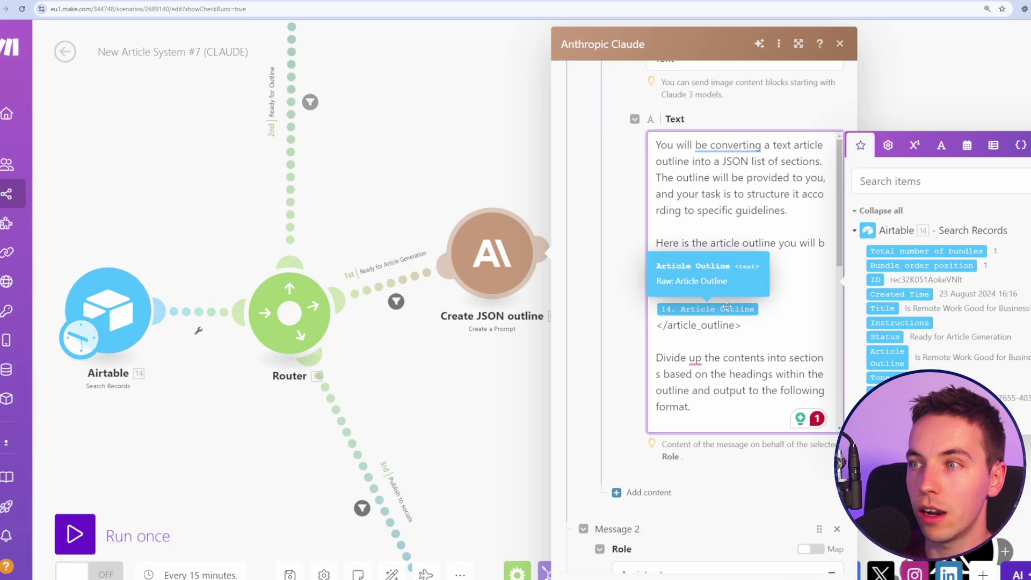
{"action": "triple_click", "coordinate": [743, 291]}
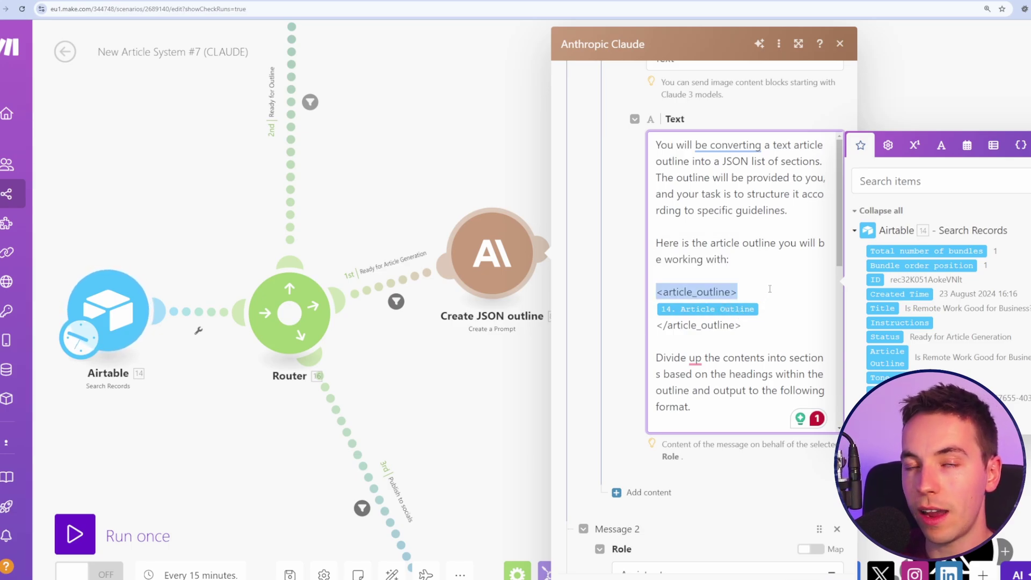
{"action": "left_click", "coordinate": [770, 289]}
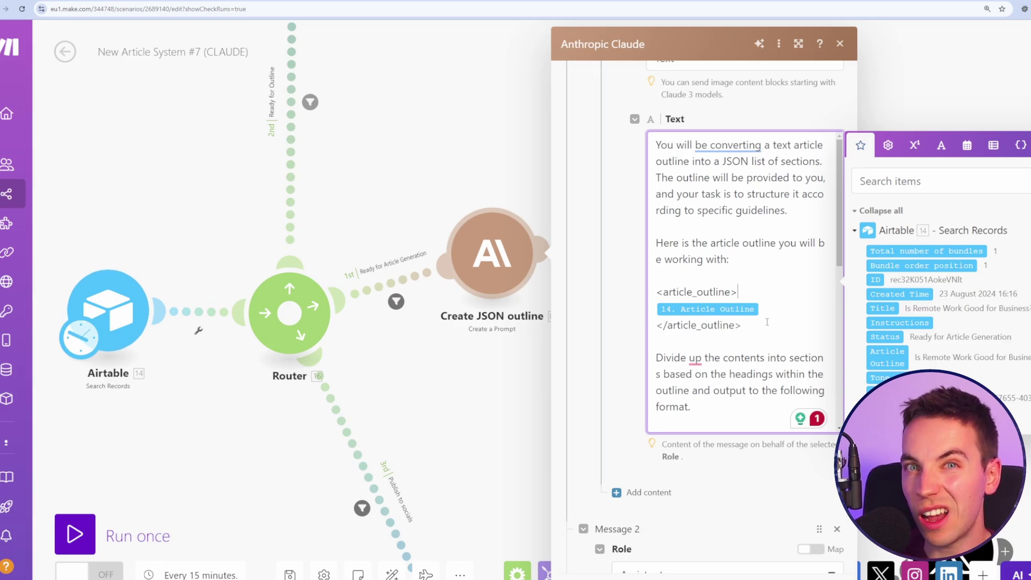
{"action": "left_click_drag", "start_coordinate": [757, 328], "coordinate": [656, 291]}
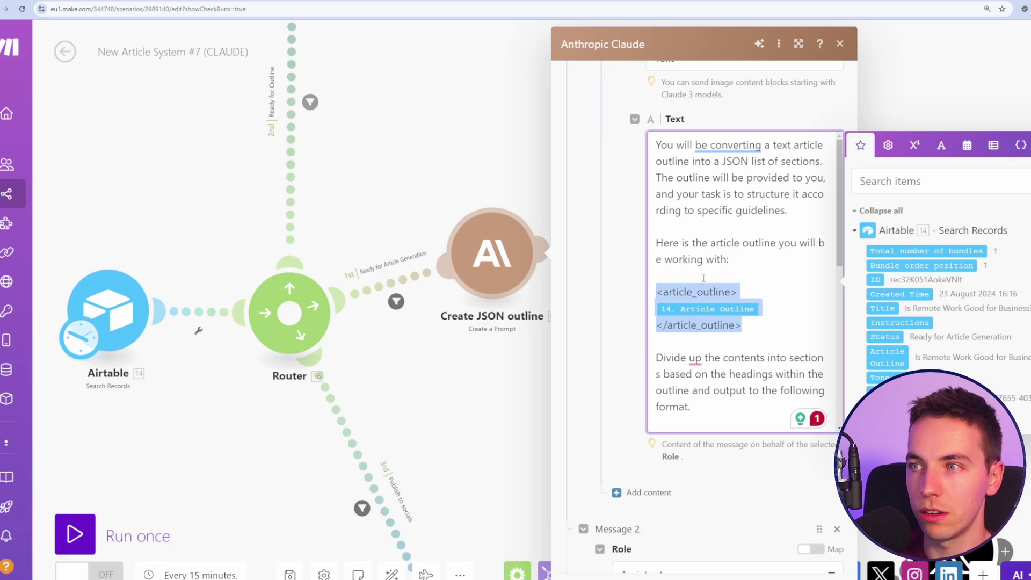
{"action": "double_click", "coordinate": [681, 293]}
{"action": "left_click", "coordinate": [697, 326]}
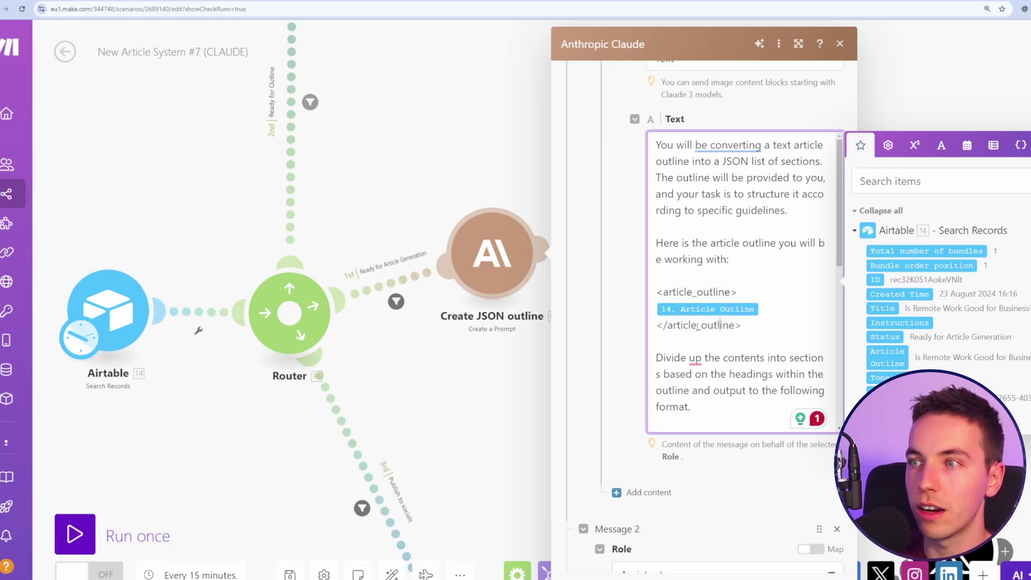
{"action": "double_click", "coordinate": [696, 325]}
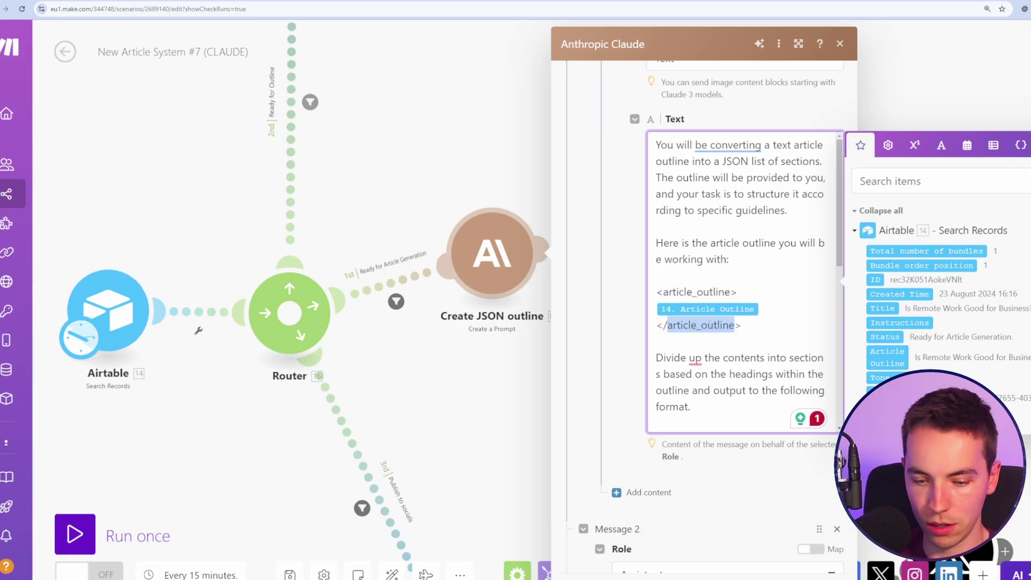
{"action": "scroll", "coordinate": [778, 269], "scroll_direction": "down", "scroll_amount": 5}
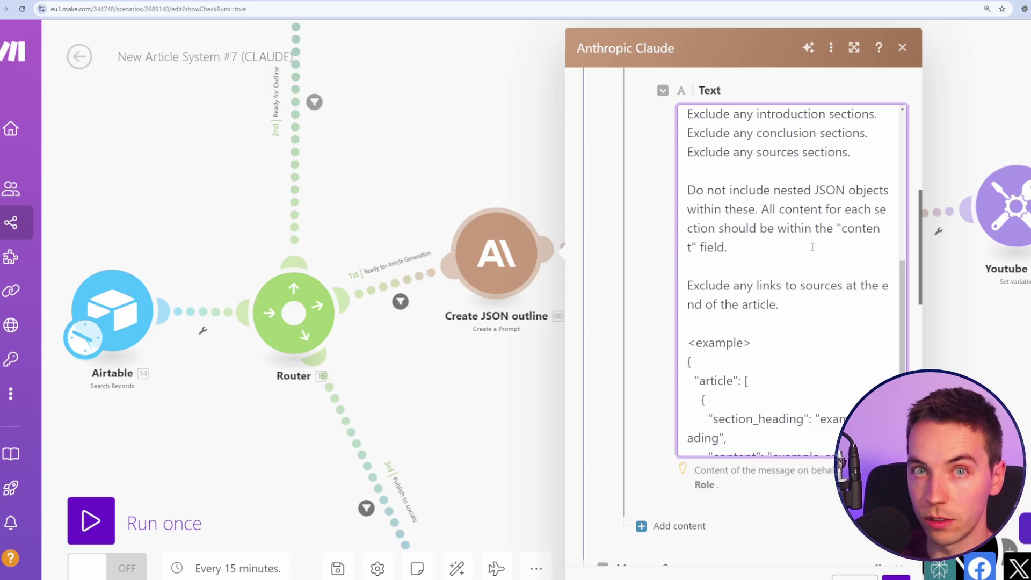
{"action": "scroll", "coordinate": [816, 322], "scroll_direction": "down", "scroll_amount": 3}
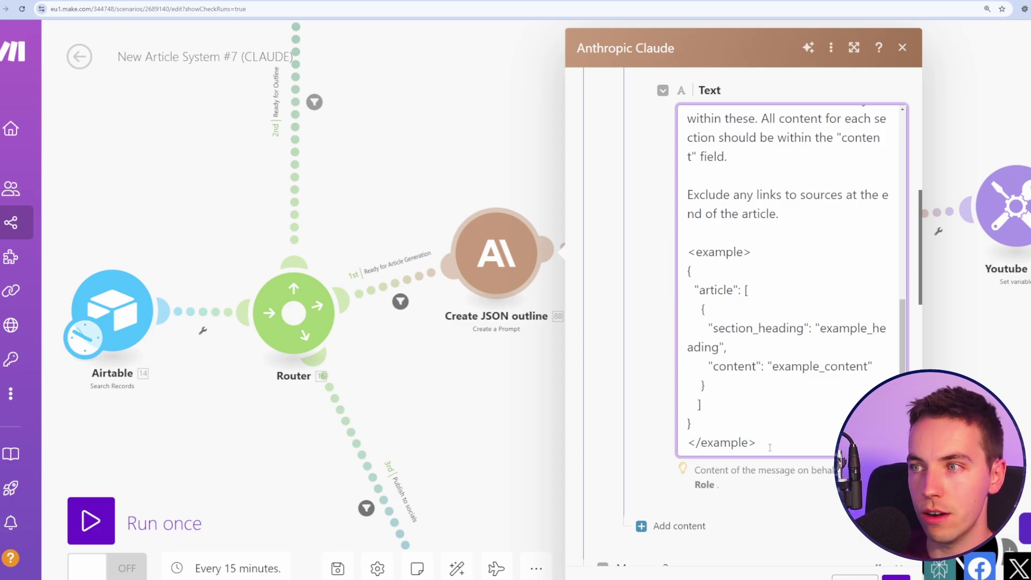
{"action": "left_click_drag", "start_coordinate": [767, 447], "coordinate": [703, 289]}
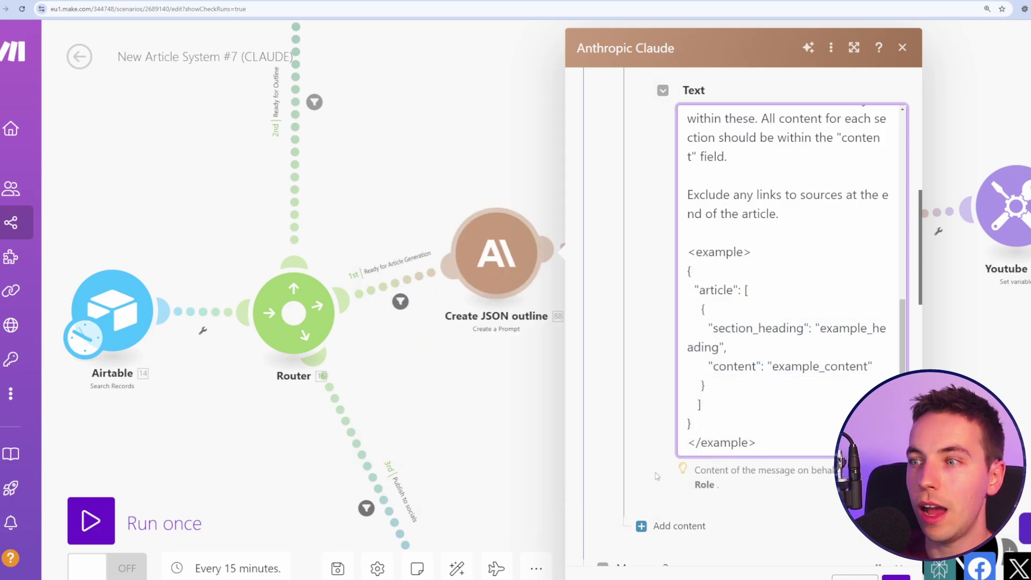
{"action": "scroll", "coordinate": [705, 391], "scroll_direction": "down", "scroll_amount": 6}
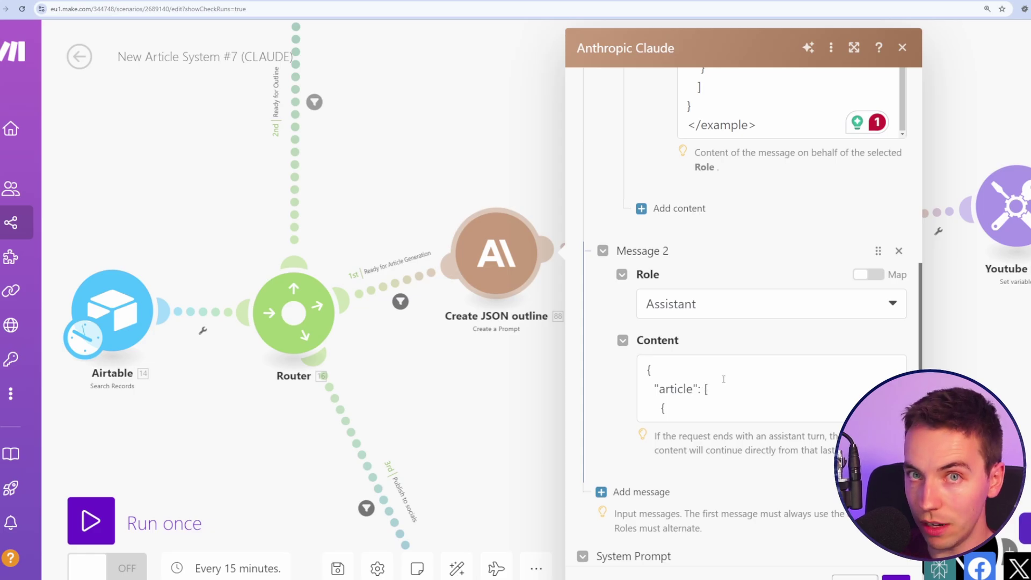
Inspect the Message 2 (Assistant) JSON prefill in the Create JSON outline module
{"action": "scroll", "coordinate": [756, 412], "scroll_direction": "up", "scroll_amount": 6}
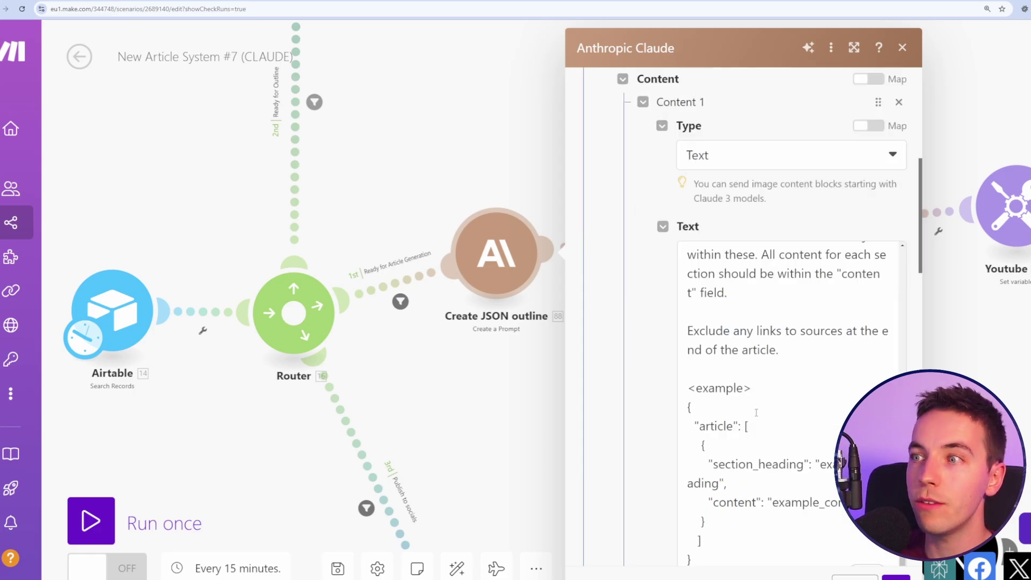
{"action": "scroll", "coordinate": [632, 334], "scroll_direction": "down", "scroll_amount": 6}
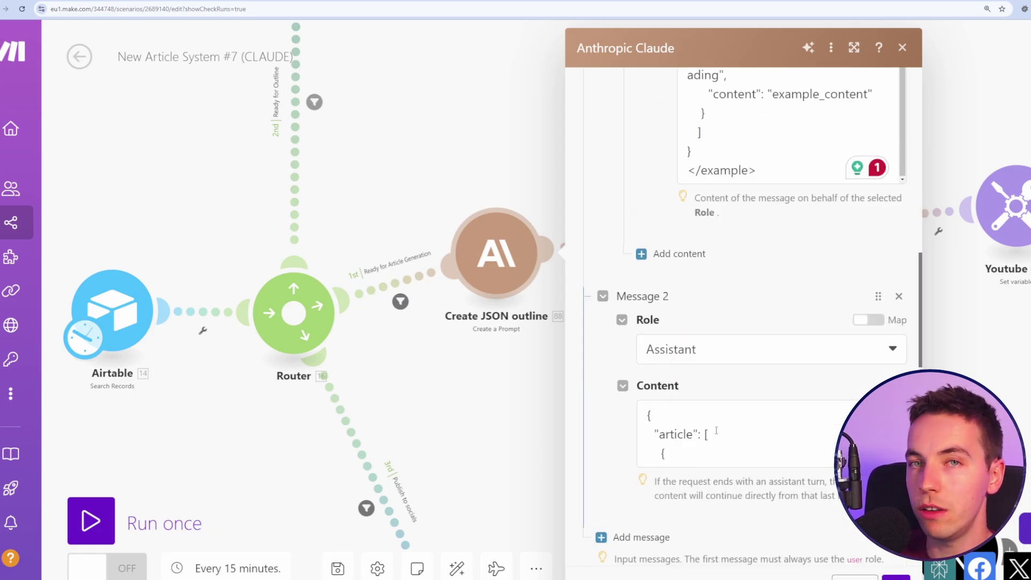
{"action": "scroll", "coordinate": [603, 229], "scroll_direction": "down", "scroll_amount": 1}
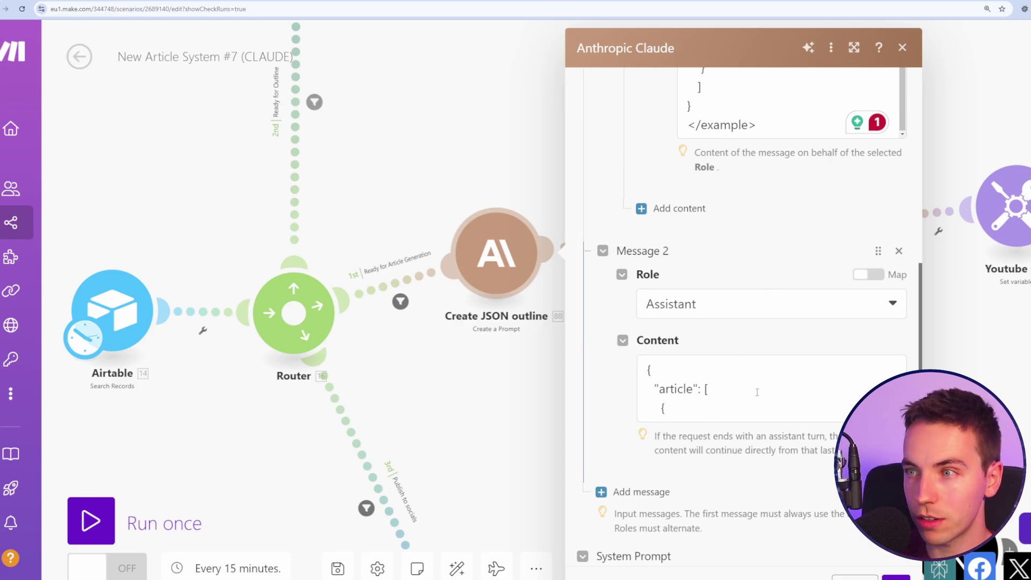
{"action": "left_click_drag", "start_coordinate": [712, 412], "coordinate": [626, 368]}
{"action": "left_click", "coordinate": [710, 390]}
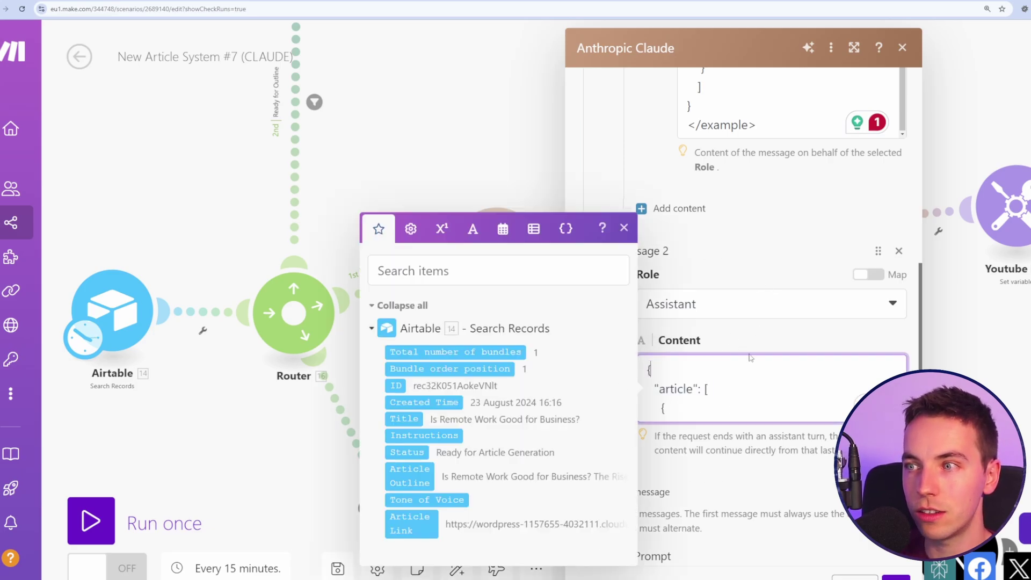
{"action": "left_click", "coordinate": [748, 436]}
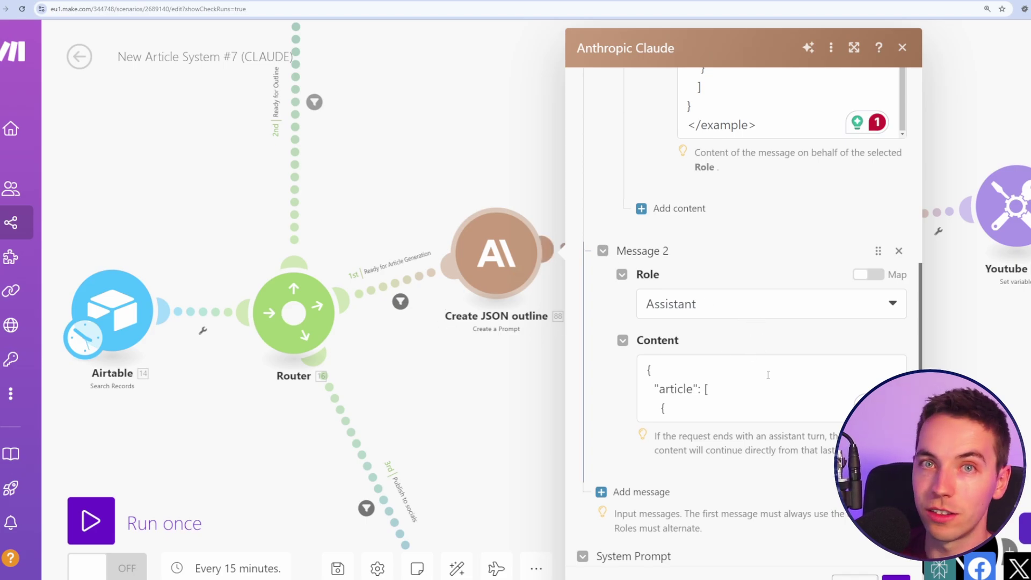
Review the full prefill text and System Prompt, then close the Claude module panel
{"action": "scroll", "coordinate": [607, 396], "scroll_direction": "up", "scroll_amount": 5}
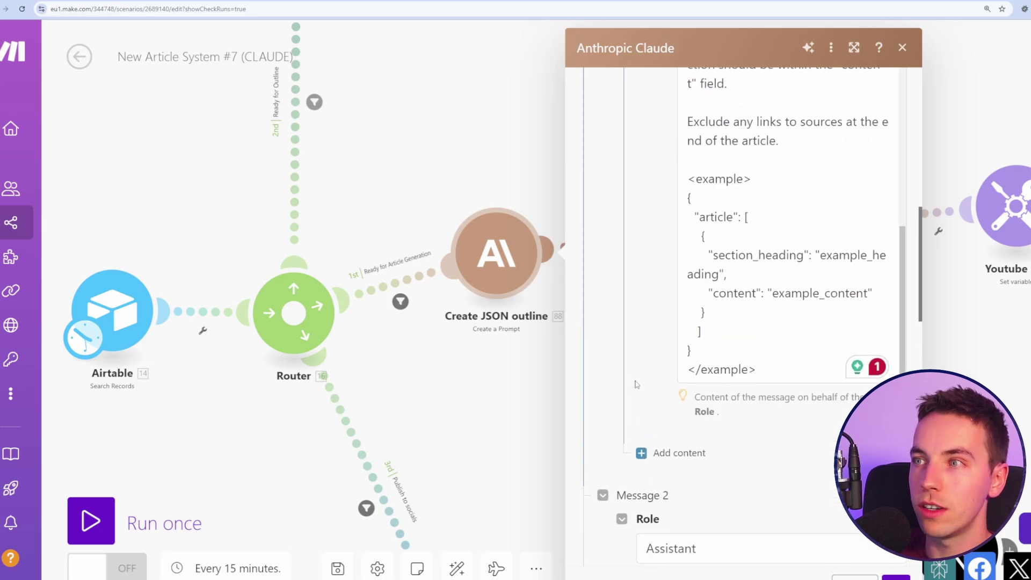
{"action": "scroll", "coordinate": [744, 313], "scroll_direction": "down", "scroll_amount": 5}
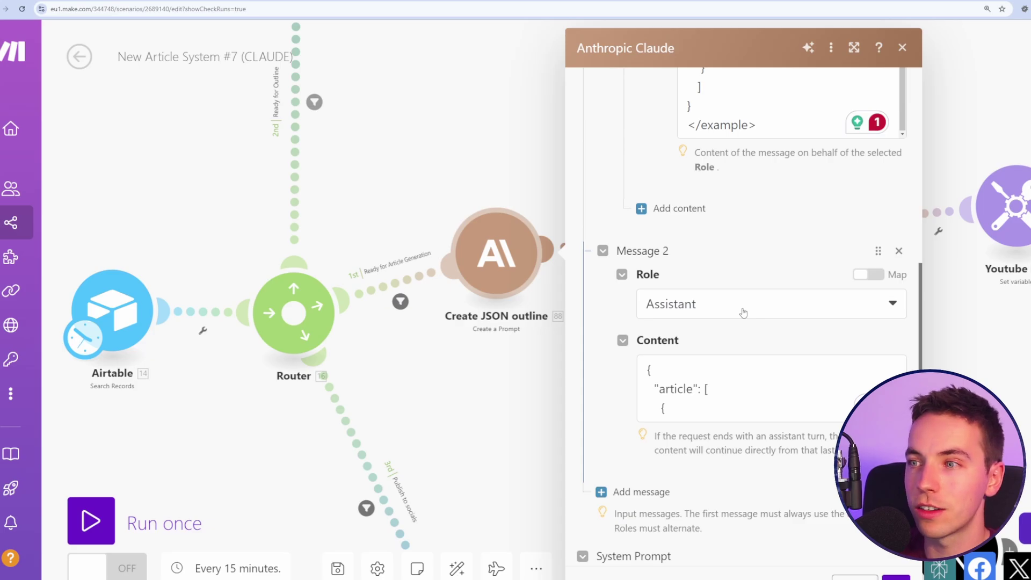
{"action": "left_click", "coordinate": [692, 414]}
{"action": "key", "text": "ctrl+a"}
{"action": "left_click", "coordinate": [756, 391]}
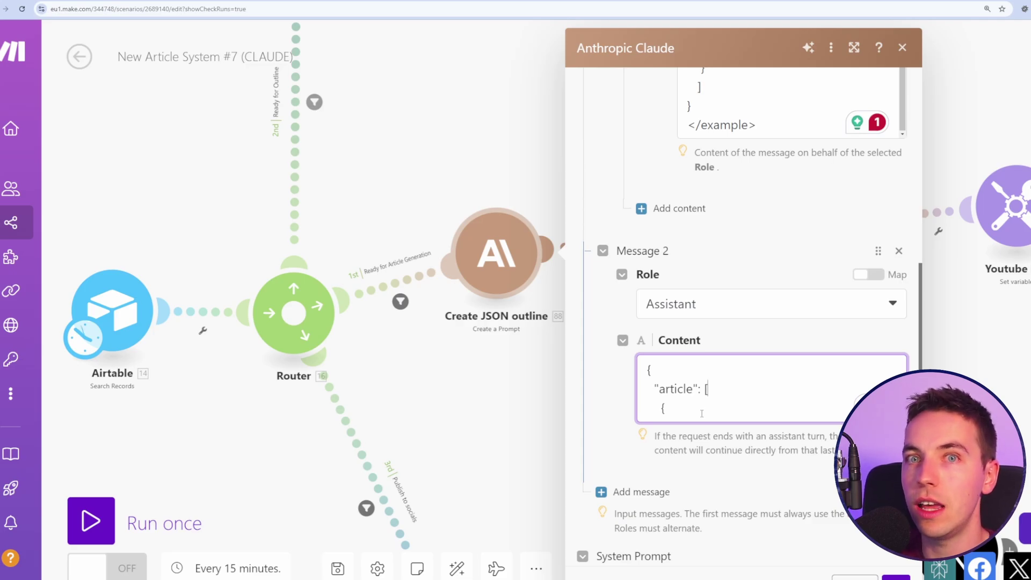
{"action": "scroll", "coordinate": [702, 413], "scroll_direction": "down", "scroll_amount": 4}
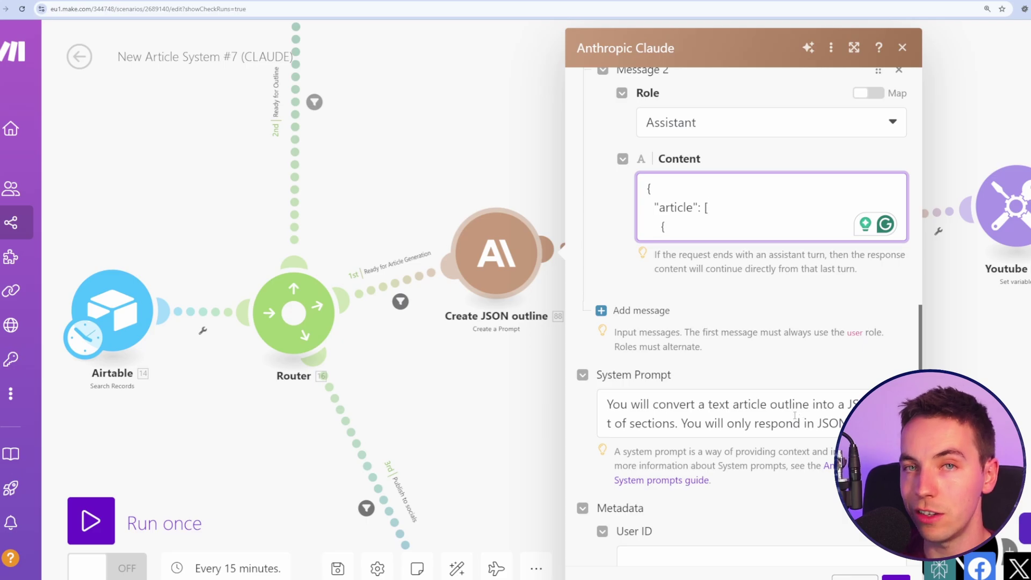
{"action": "key", "text": "Escape"}
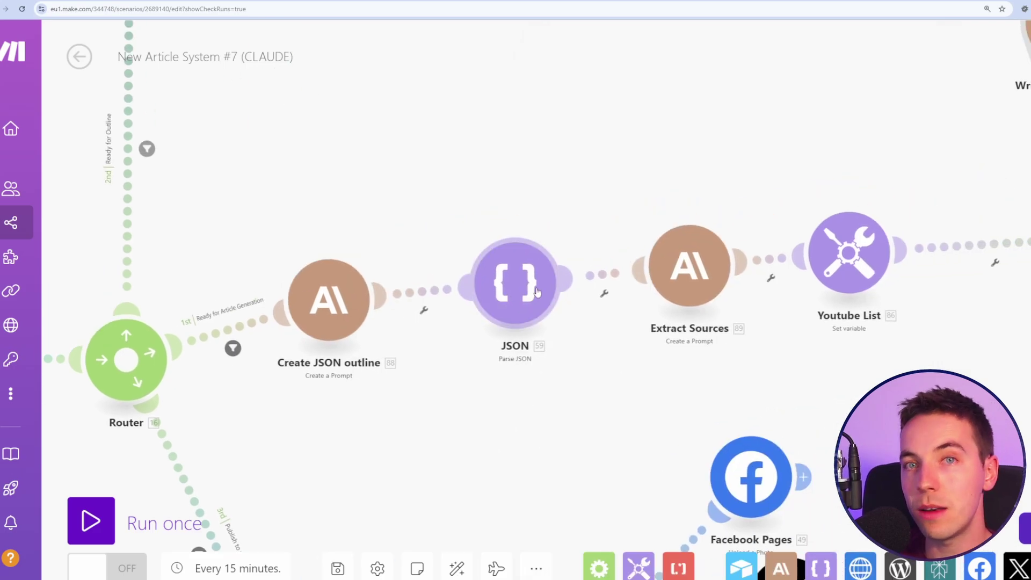
Confirm the Parse JSON module's JSON string field is mapped to 88. Text Response
{"action": "left_click", "coordinate": [537, 292]}
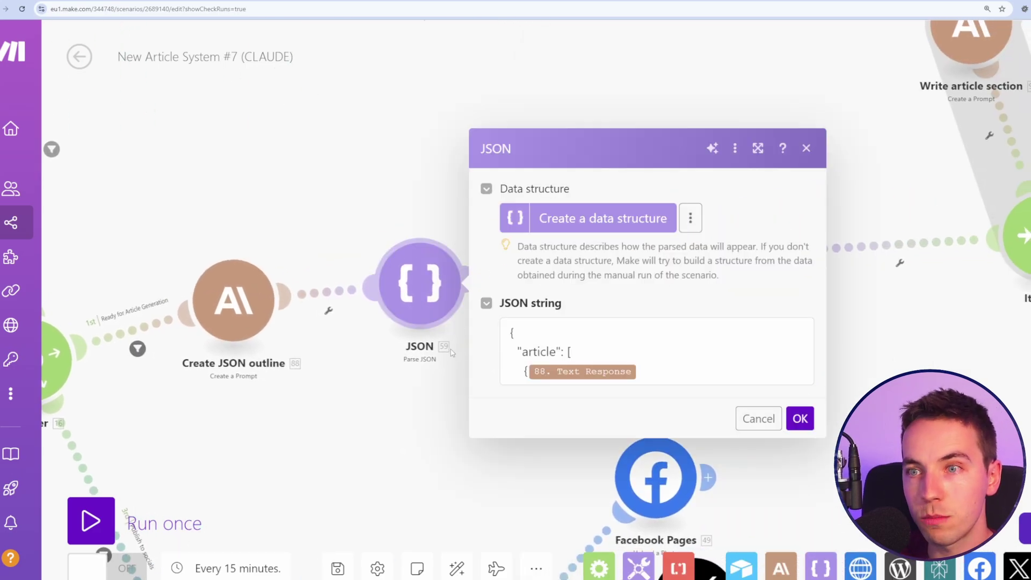
{"action": "left_click", "coordinate": [235, 298]}
{"action": "scroll", "coordinate": [462, 322], "scroll_direction": "down", "scroll_amount": 10}
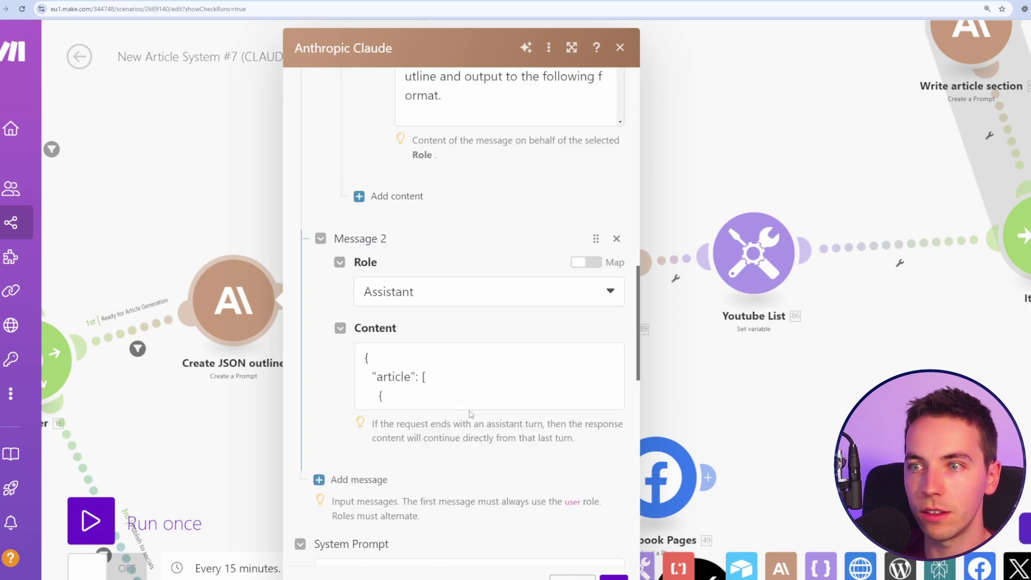
{"action": "left_click_drag", "start_coordinate": [470, 406], "coordinate": [360, 350]}
{"action": "key", "text": "Escape"}
{"action": "left_click", "coordinate": [418, 285]}
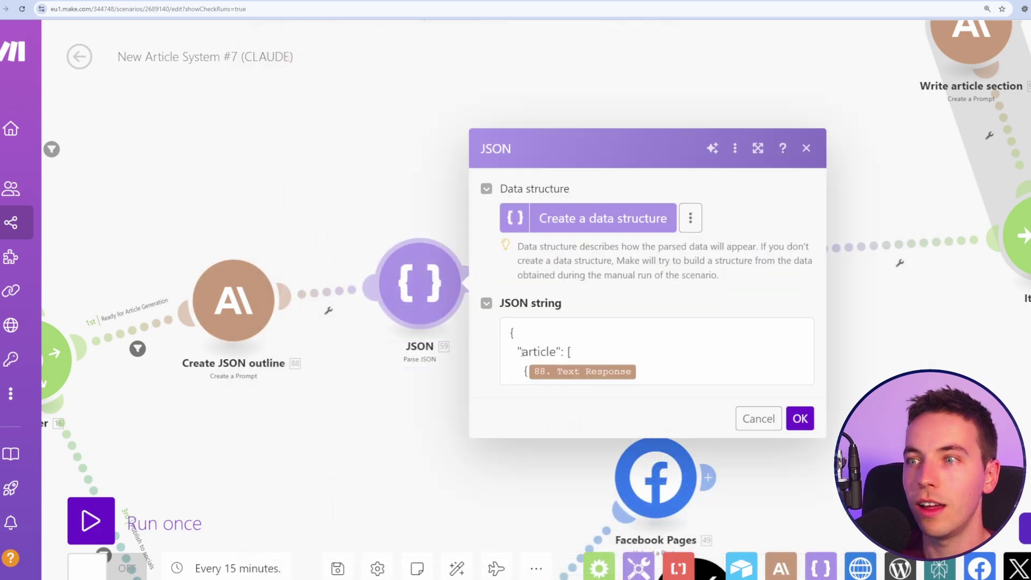
{"action": "left_click", "coordinate": [653, 367]}
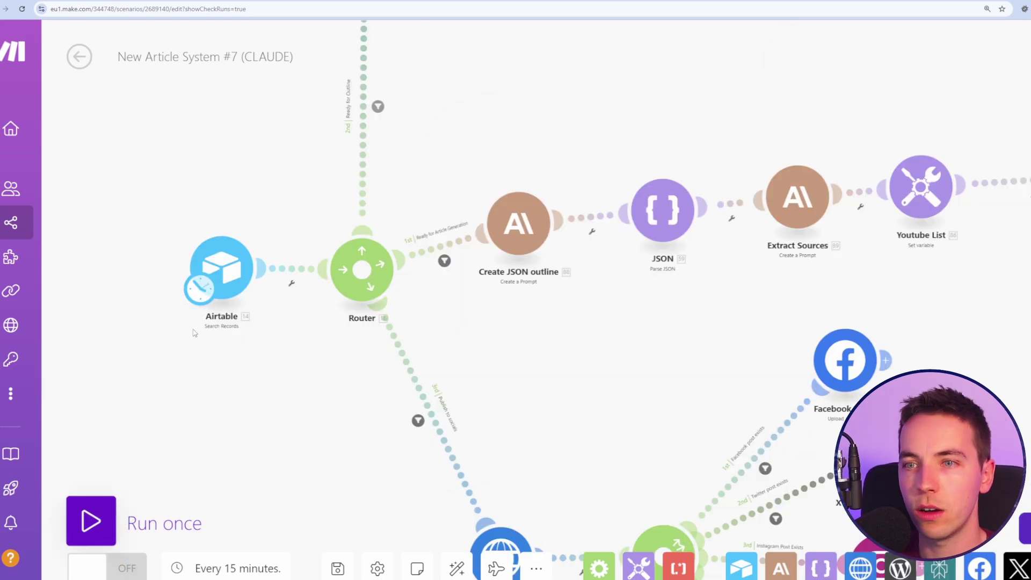
Run the scenario once and inspect the JSON module's input JSON string
{"action": "left_click", "coordinate": [92, 516]}
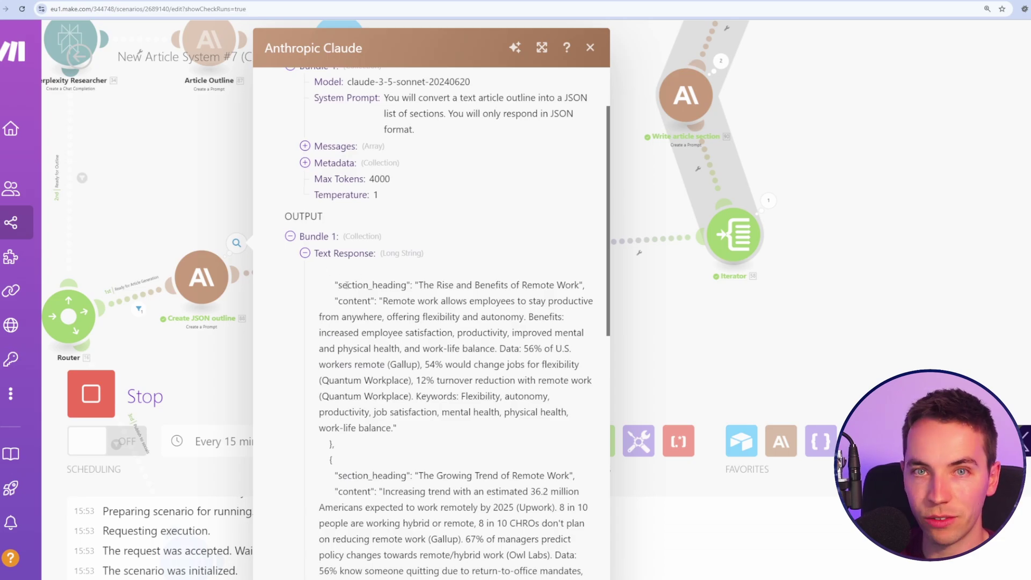
{"action": "left_click", "coordinate": [222, 349]}
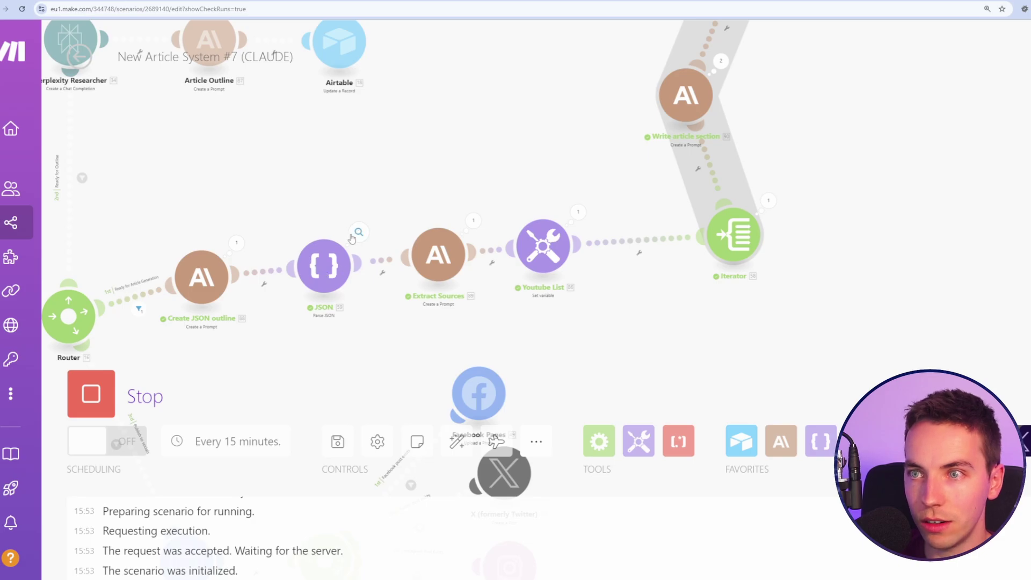
{"action": "left_click", "coordinate": [358, 231]}
{"action": "left_click", "coordinate": [427, 241]}
{"action": "left_click_drag", "start_coordinate": [444, 200], "coordinate": [555, 259]}
{"action": "left_click", "coordinate": [427, 173]}
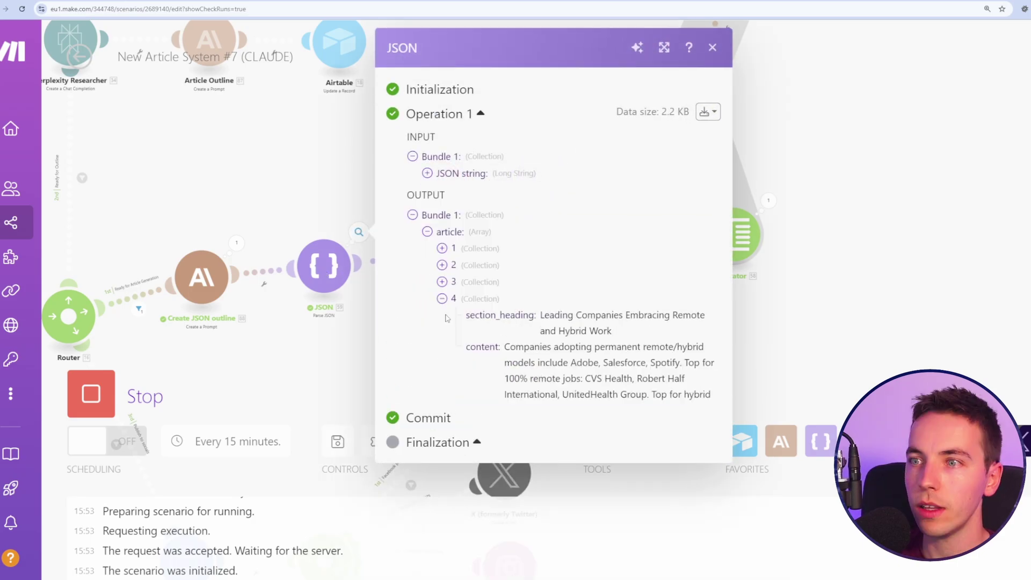
Expand the JSON output's article section items to check their headings and content
{"action": "left_click", "coordinate": [442, 279]}
{"action": "left_click", "coordinate": [442, 248]}
{"action": "left_click", "coordinate": [442, 455]}
{"action": "scroll", "coordinate": [472, 337], "scroll_direction": "down", "scroll_amount": 2}
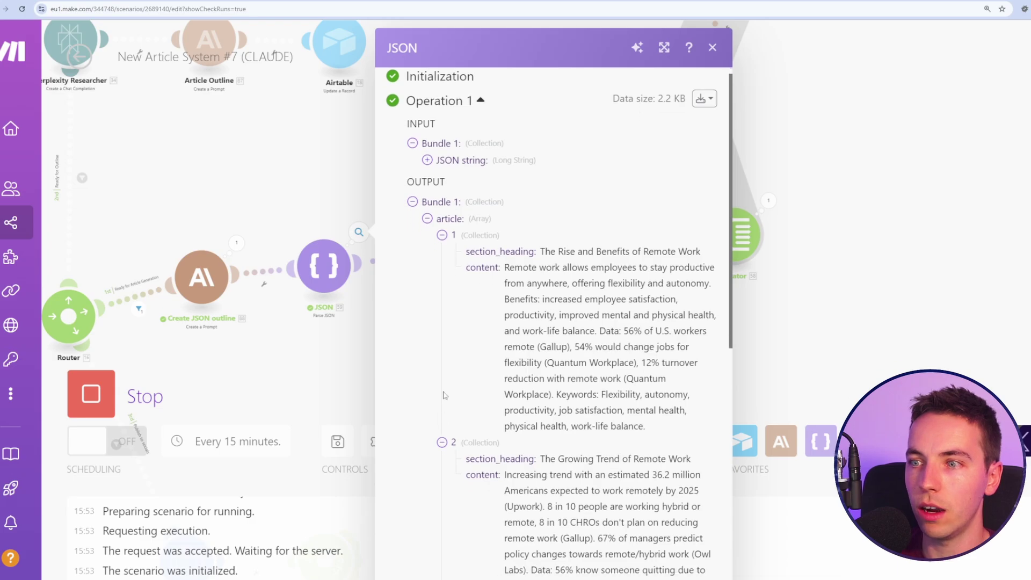
{"action": "left_click", "coordinate": [302, 388]}
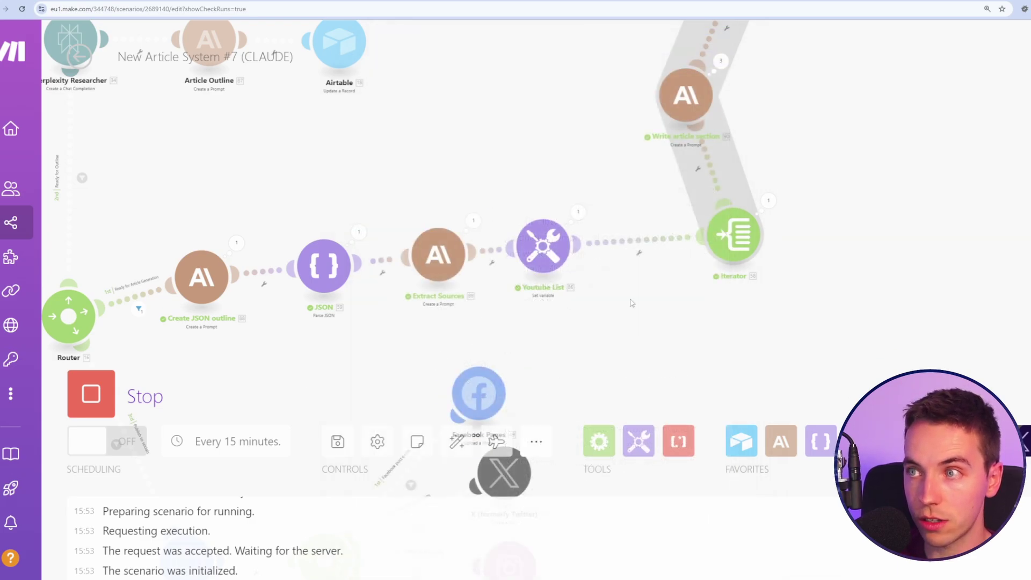
{"action": "left_click_drag", "start_coordinate": [804, 303], "coordinate": [391, 427]}
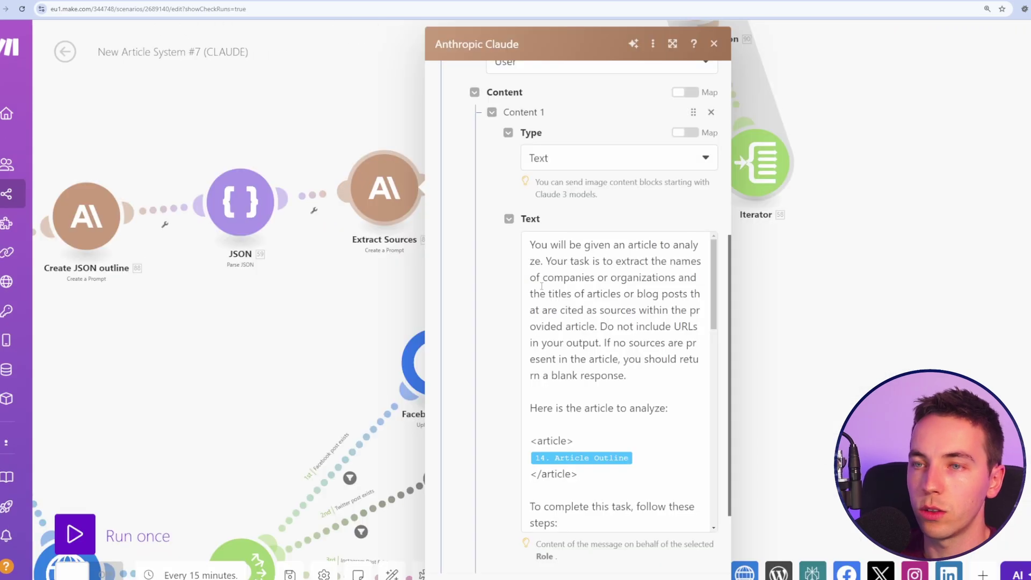
Scroll the Extract Sources prompt and select the <article> tags around the mapped Article Outline
{"action": "scroll", "coordinate": [564, 297], "scroll_direction": "down", "scroll_amount": 2}
{"action": "scroll", "coordinate": [578, 319], "scroll_direction": "up", "scroll_amount": 2}
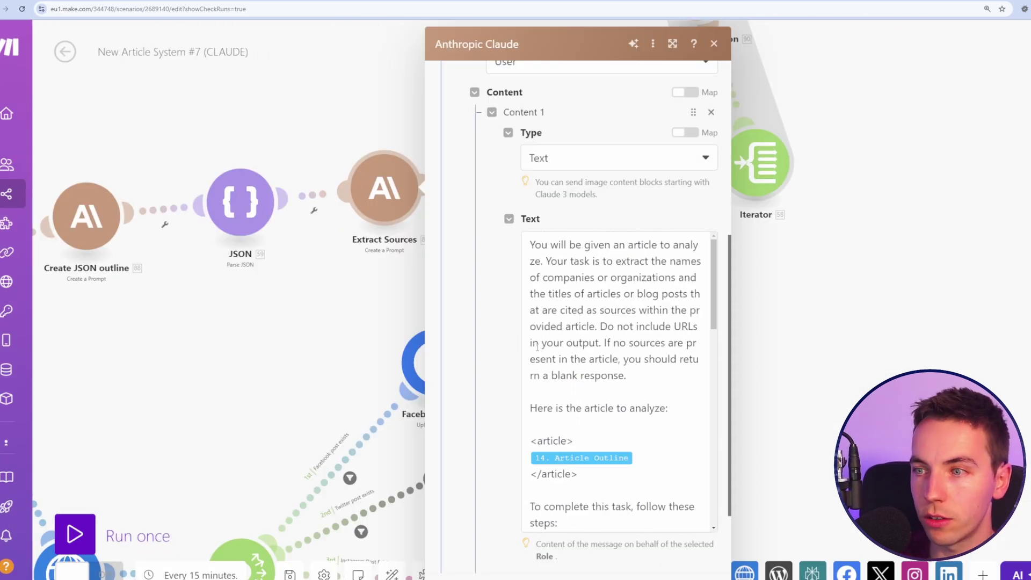
{"action": "scroll", "coordinate": [563, 274], "scroll_direction": "down", "scroll_amount": 2}
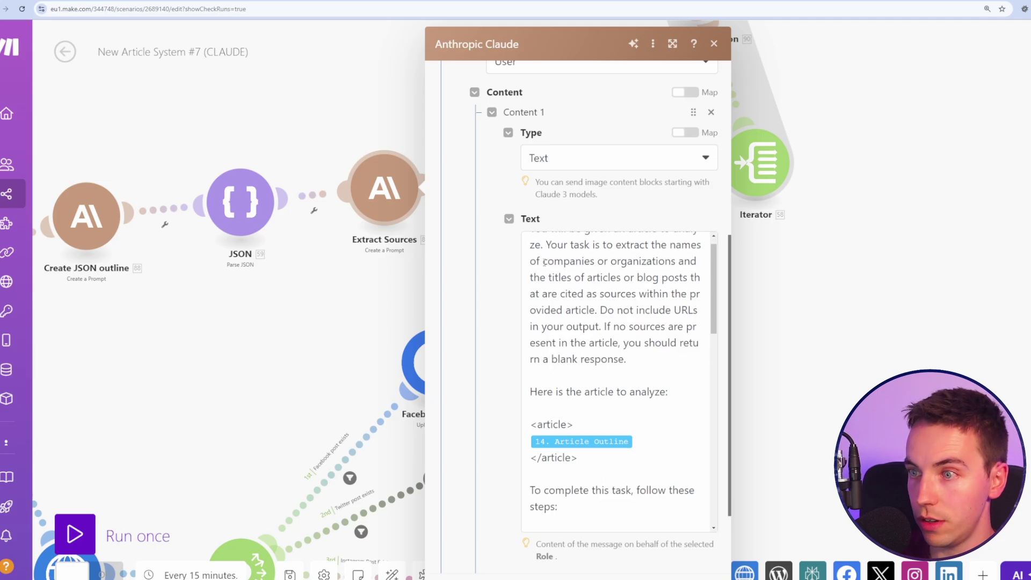
{"action": "left_click", "coordinate": [579, 350]}
{"action": "left_click_drag", "start_coordinate": [578, 350], "coordinate": [532, 351]}
{"action": "left_click", "coordinate": [578, 349]}
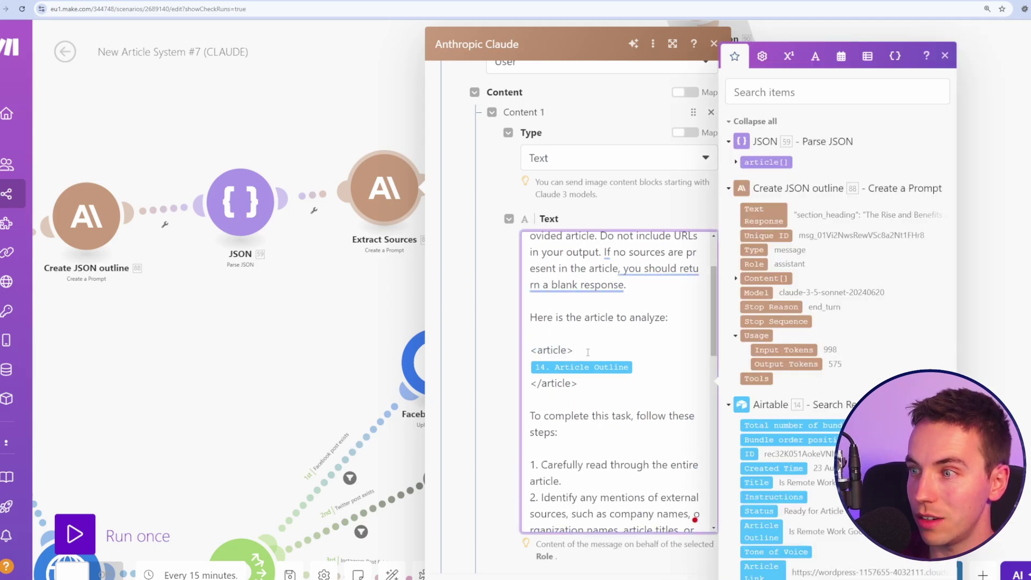
{"action": "triple_click", "coordinate": [553, 350]}
{"action": "triple_click", "coordinate": [553, 383]}
{"action": "left_click", "coordinate": [522, 129]}
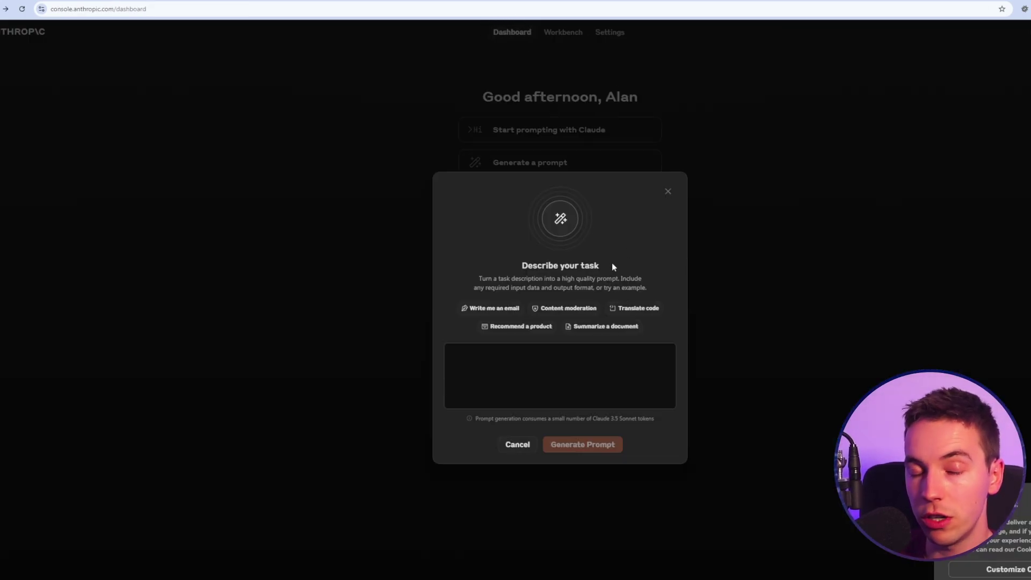
{"action": "left_click", "coordinate": [570, 354]}
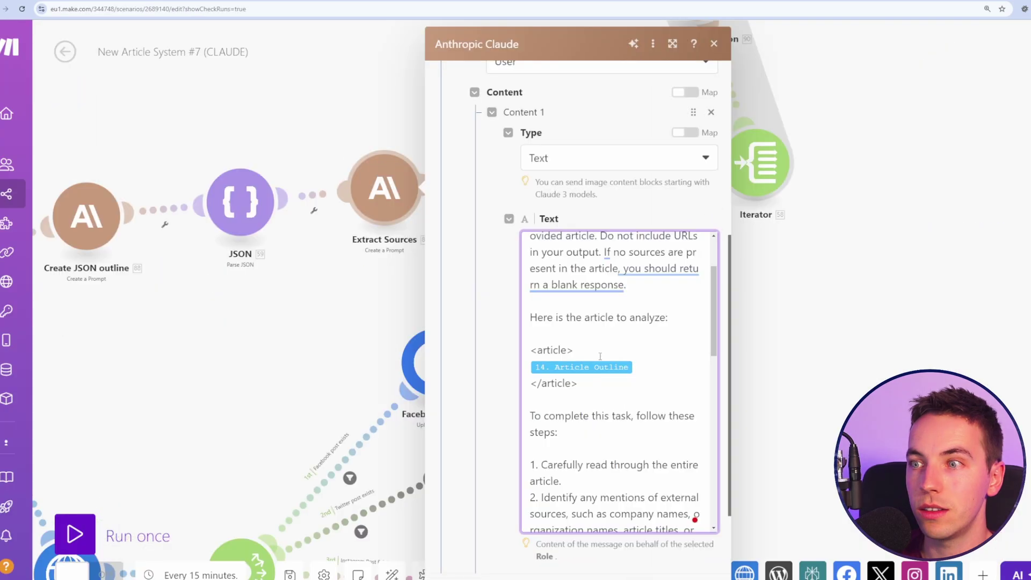
Scroll the Extract Sources prompt and select its opening <article> tag
{"action": "scroll", "coordinate": [595, 331], "scroll_direction": "up", "scroll_amount": 5}
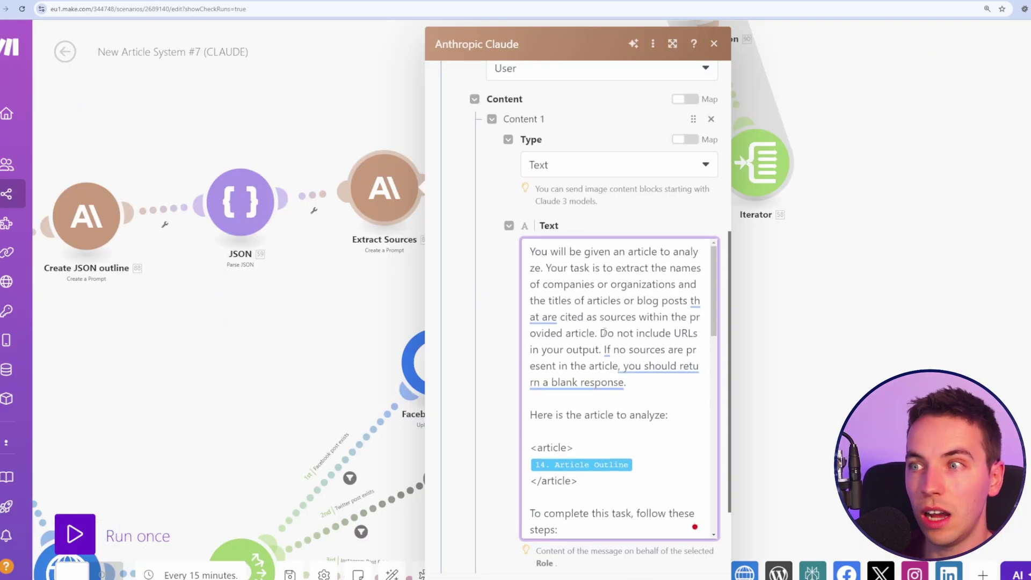
{"action": "scroll", "coordinate": [616, 316], "scroll_direction": "down", "scroll_amount": 3}
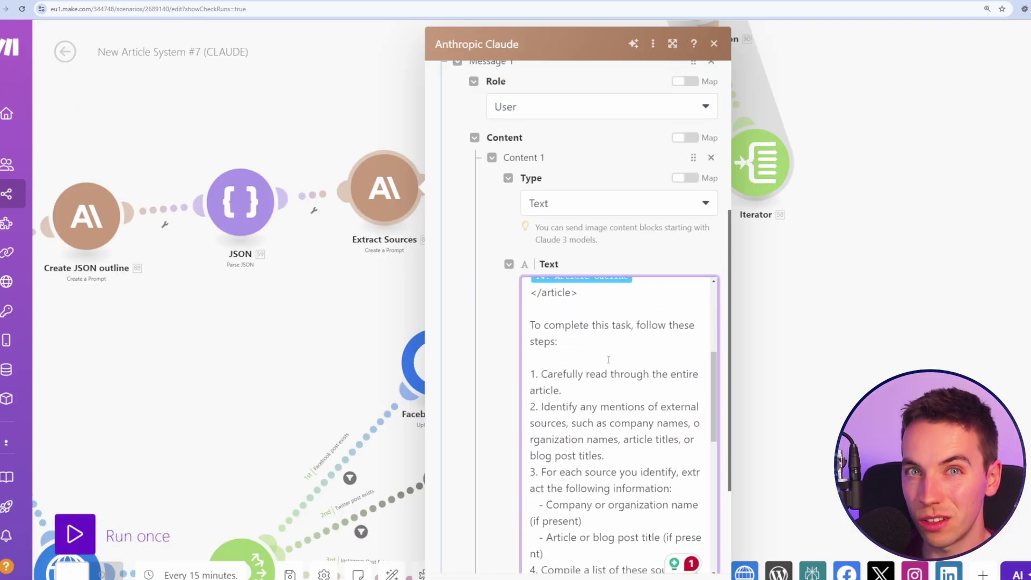
{"action": "scroll", "coordinate": [632, 368], "scroll_direction": "up", "scroll_amount": 3}
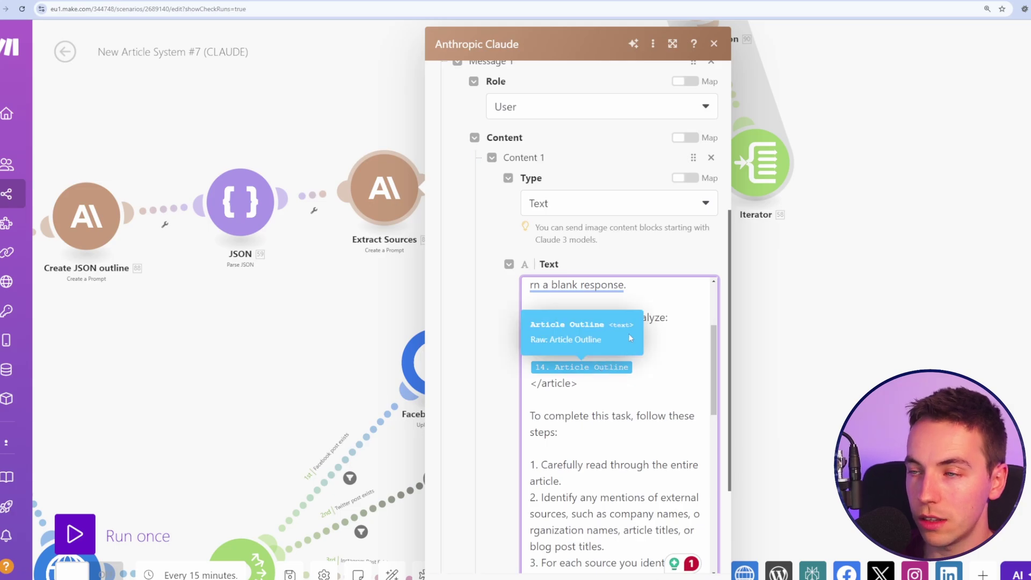
{"action": "left_click", "coordinate": [594, 350]}
{"action": "key", "text": "Up"}
{"action": "double_click", "coordinate": [549, 342]}
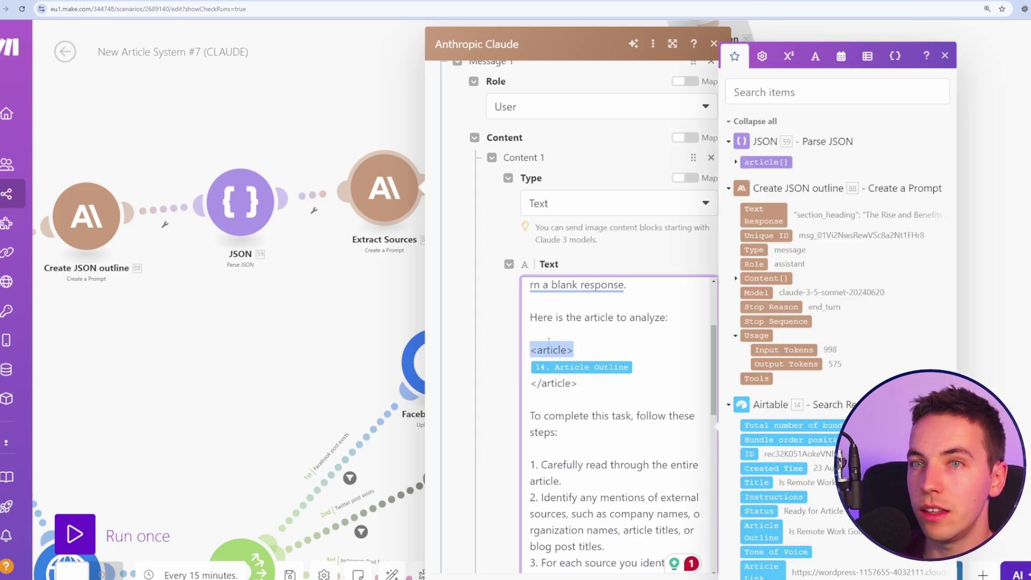
{"action": "scroll", "coordinate": [659, 327], "scroll_direction": "down", "scroll_amount": 5}
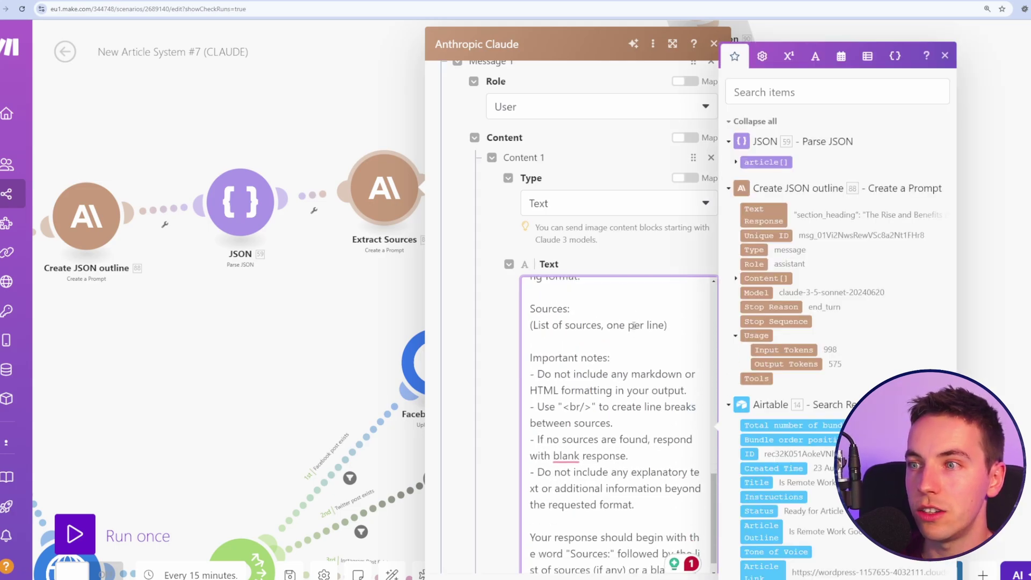
{"action": "scroll", "coordinate": [632, 343], "scroll_direction": "up", "scroll_amount": 5}
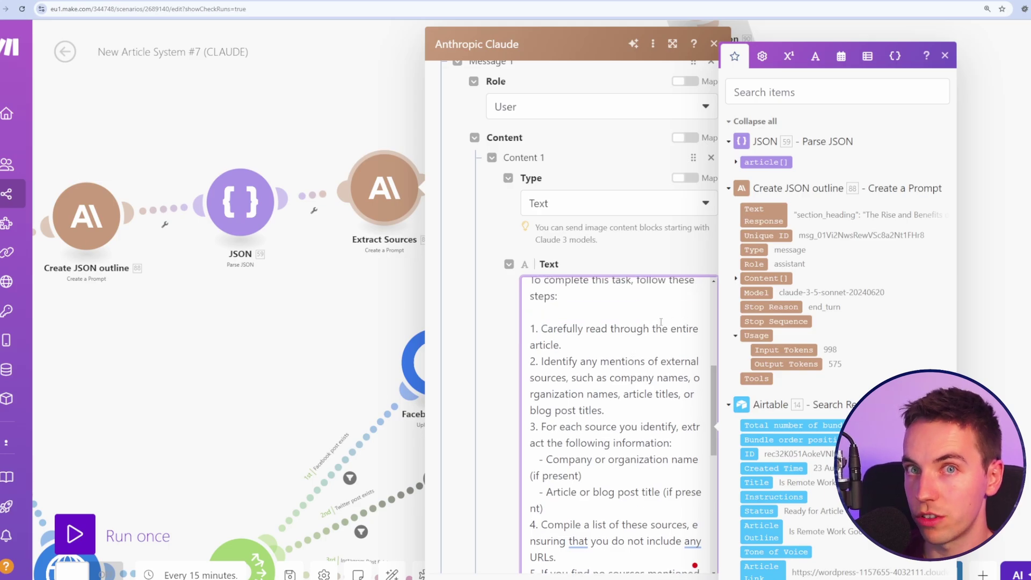
{"action": "scroll", "coordinate": [622, 335], "scroll_direction": "up", "scroll_amount": 5}
{"action": "scroll", "coordinate": [505, 299], "scroll_direction": "down", "scroll_amount": 2}
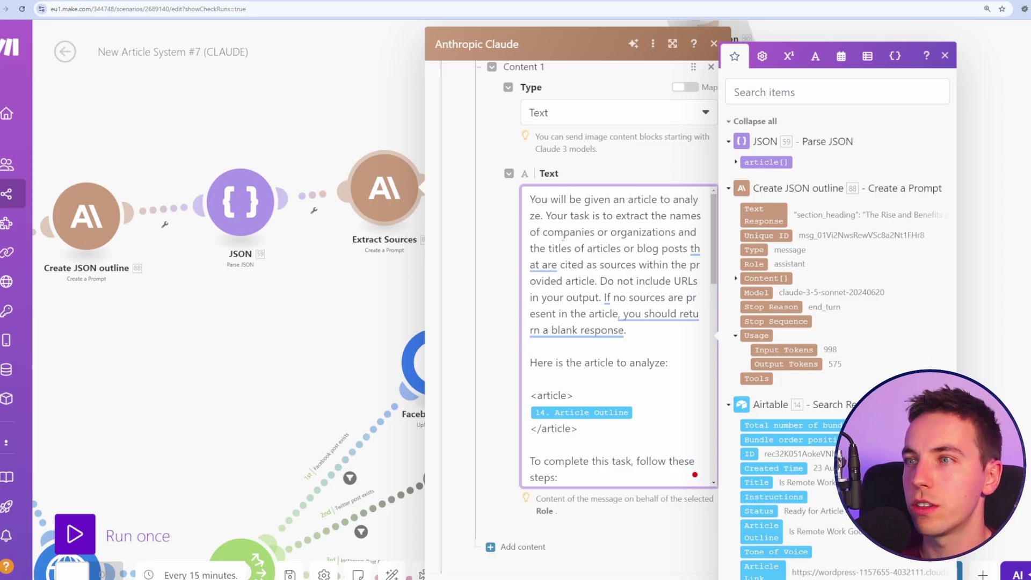
Highlight the prompt's opening lines and the <article> and </article> tag lines
{"action": "left_click_drag", "start_coordinate": [537, 204], "coordinate": [646, 232]}
{"action": "scroll", "coordinate": [617, 295], "scroll_direction": "down", "scroll_amount": 2}
{"action": "left_click_drag", "start_coordinate": [574, 304], "coordinate": [536, 302]}
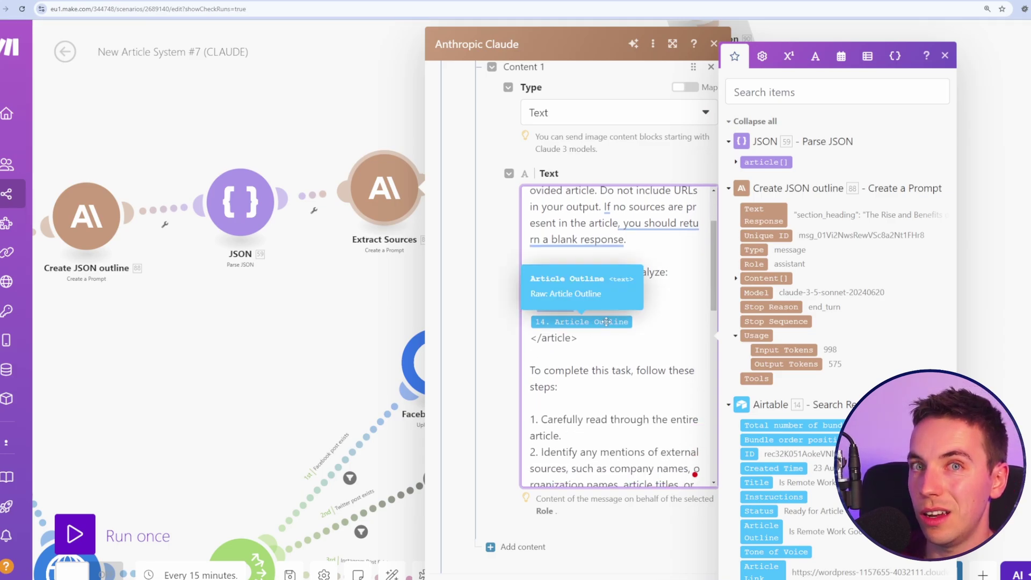
{"action": "left_click", "coordinate": [576, 313]}
{"action": "triple_click", "coordinate": [576, 312]}
{"action": "triple_click", "coordinate": [542, 337]}
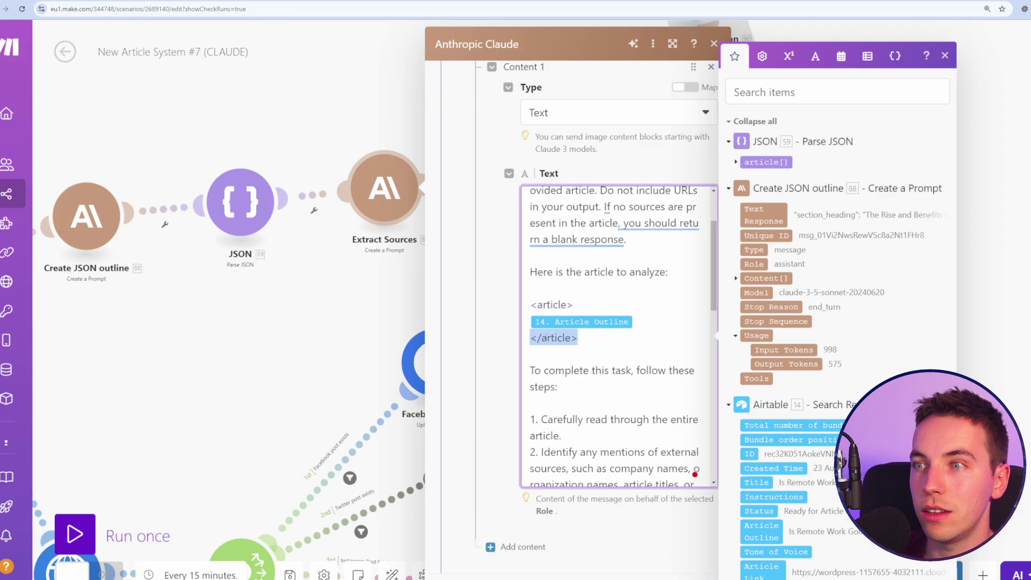
{"action": "left_click", "coordinate": [582, 307]}
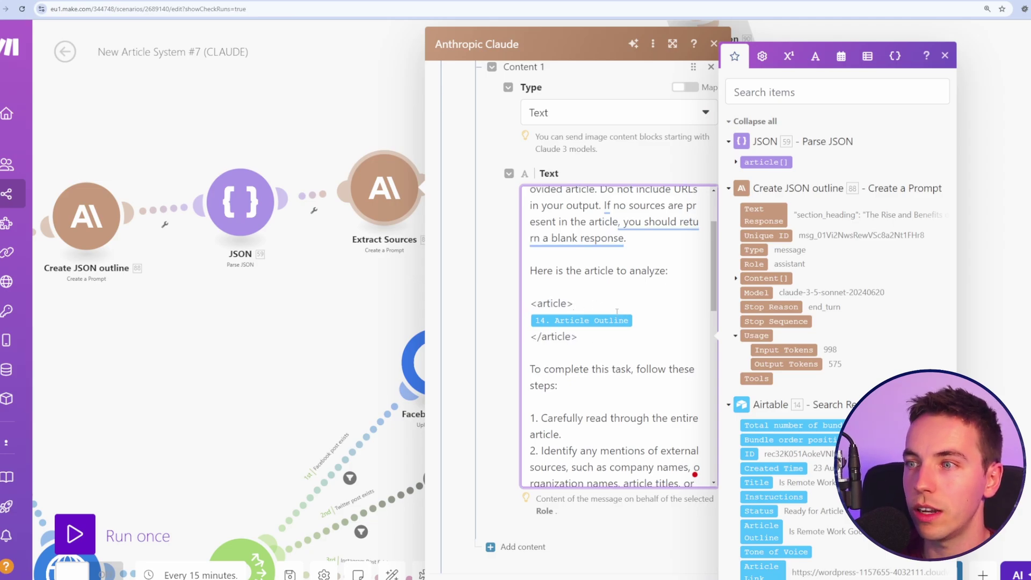
{"action": "scroll", "coordinate": [617, 300], "scroll_direction": "down", "scroll_amount": 5}
{"action": "scroll", "coordinate": [621, 281], "scroll_direction": "down", "scroll_amount": 4}
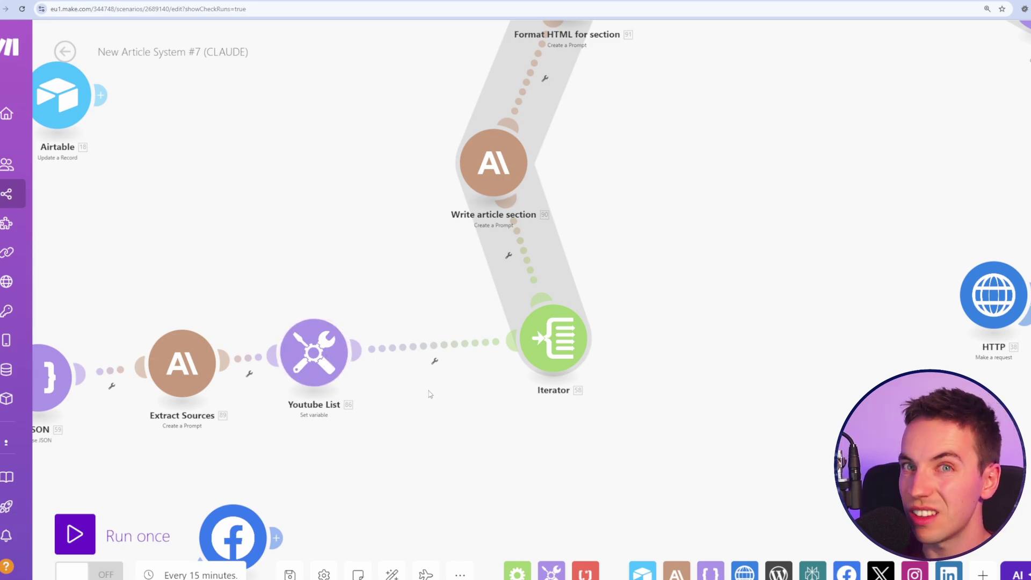
Open the Write article section module and scroll through its prompt
{"action": "left_click_drag", "start_coordinate": [454, 404], "coordinate": [386, 440]}
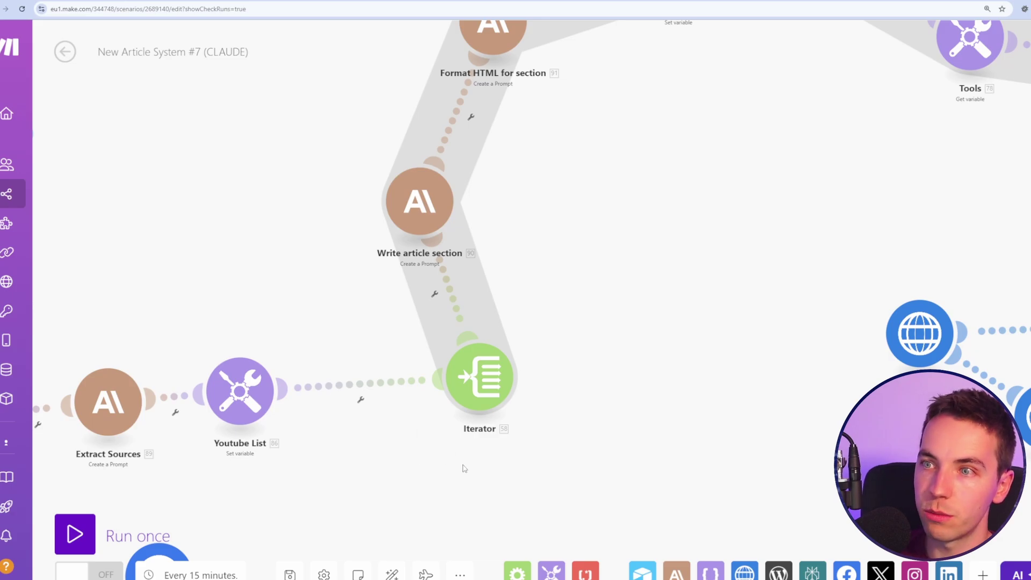
{"action": "scroll", "coordinate": [465, 469], "scroll_direction": "down", "scroll_amount": 2}
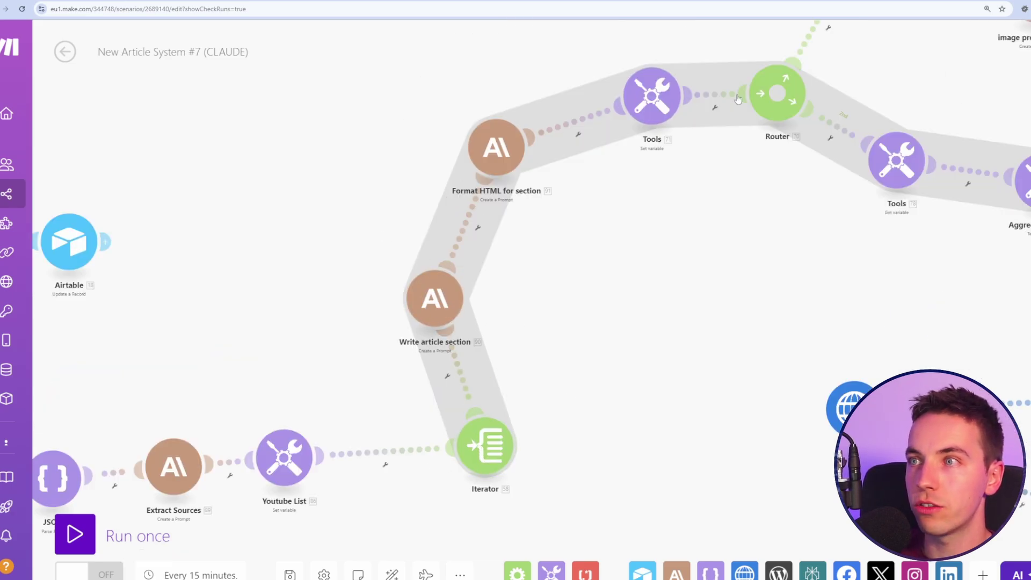
{"action": "left_click", "coordinate": [435, 298]}
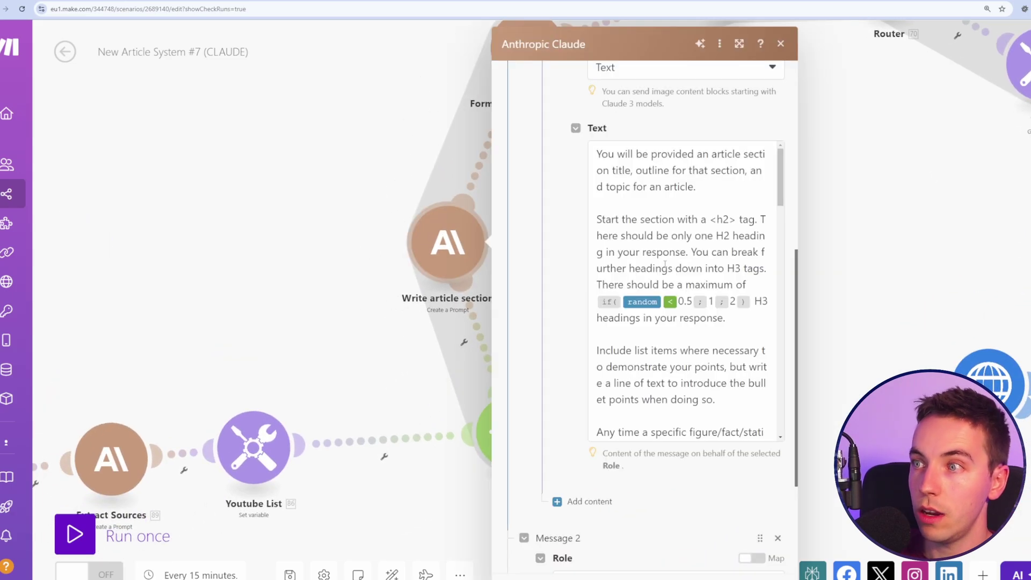
{"action": "left_click", "coordinate": [766, 202]}
{"action": "scroll", "coordinate": [766, 295], "scroll_direction": "down", "scroll_amount": 15}
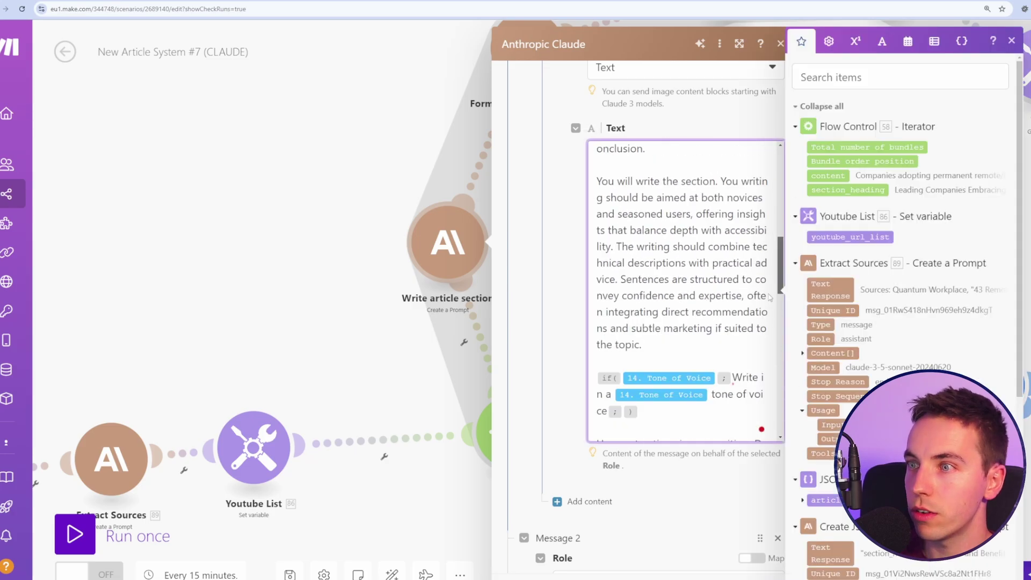
{"action": "scroll", "coordinate": [766, 387], "scroll_direction": "down", "scroll_amount": 3}
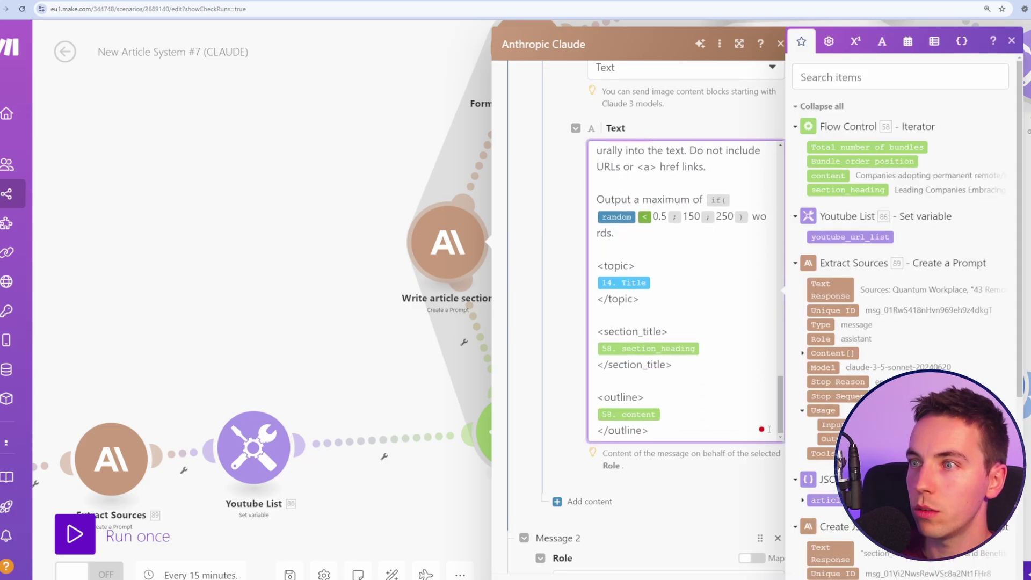
Highlight the prompt's topic, section_title and outline parts, then close the module panel
{"action": "left_click_drag", "start_coordinate": [640, 299], "coordinate": [597, 263]}
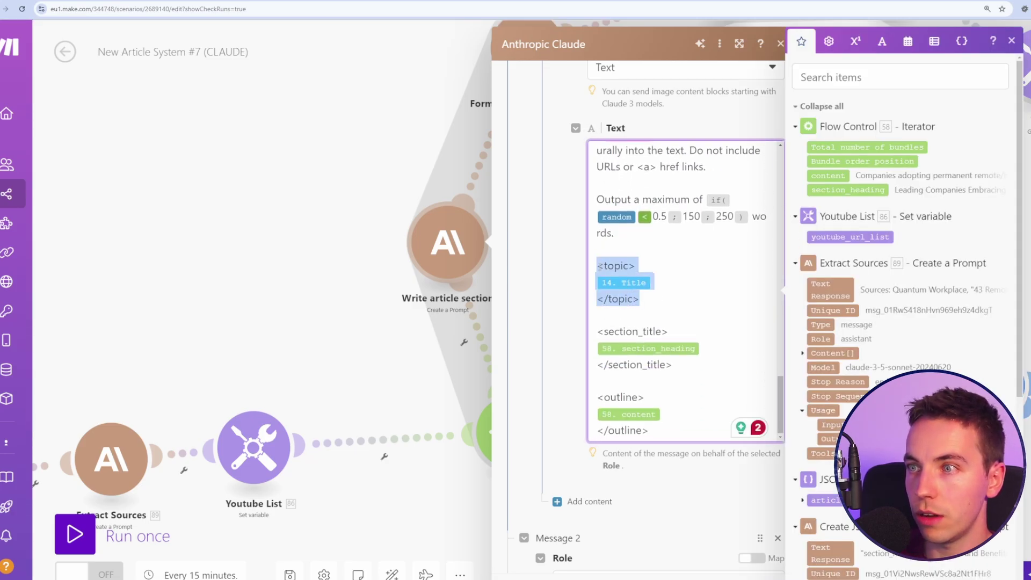
{"action": "double_click", "coordinate": [620, 265]}
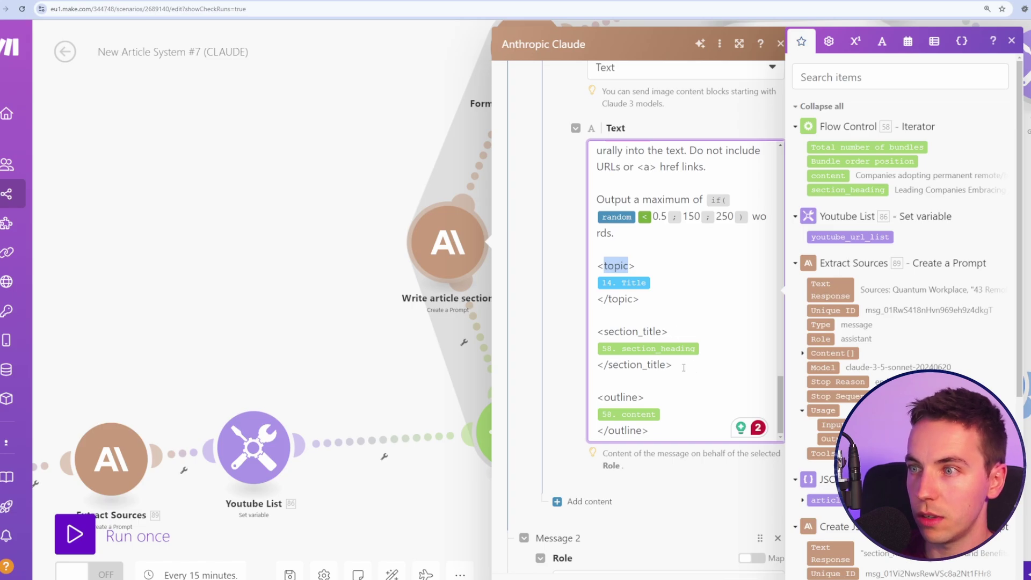
{"action": "left_click_drag", "start_coordinate": [684, 368], "coordinate": [597, 329]}
{"action": "left_click", "coordinate": [638, 331]}
{"action": "left_click_drag", "start_coordinate": [667, 426], "coordinate": [597, 397]}
{"action": "left_click", "coordinate": [626, 398]}
{"action": "scroll", "coordinate": [648, 387], "scroll_direction": "down", "scroll_amount": 3}
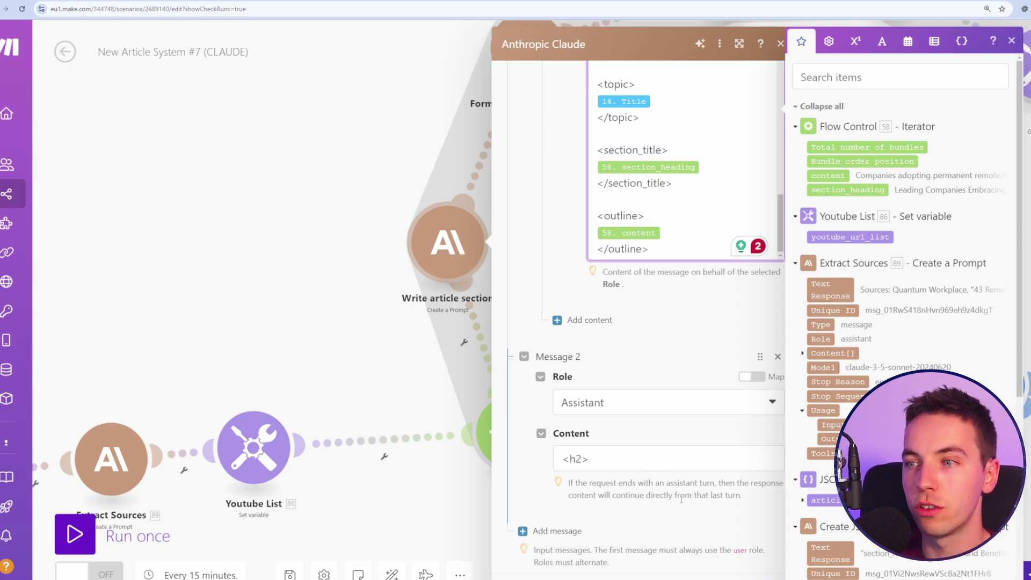
{"action": "left_click", "coordinate": [624, 216]}
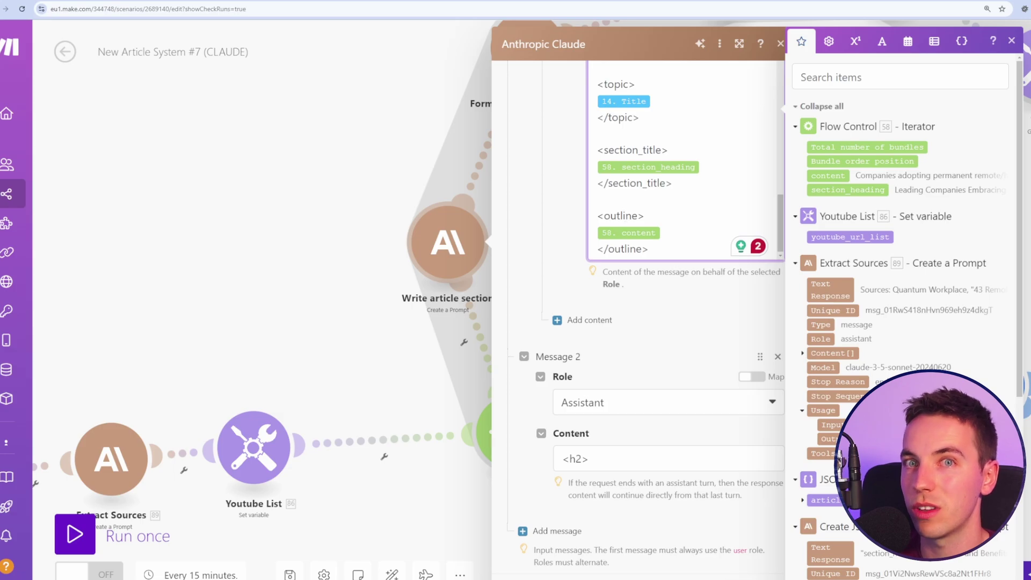
{"action": "key", "text": "Escape"}
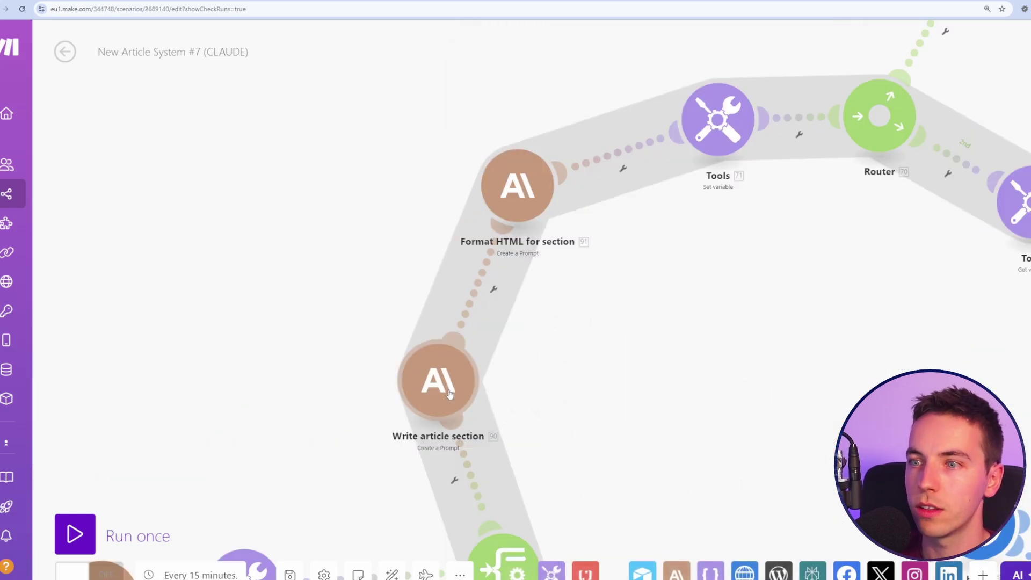
{"action": "left_click_drag", "start_coordinate": [563, 361], "coordinate": [530, 376]}
{"action": "left_click", "coordinate": [463, 196]}
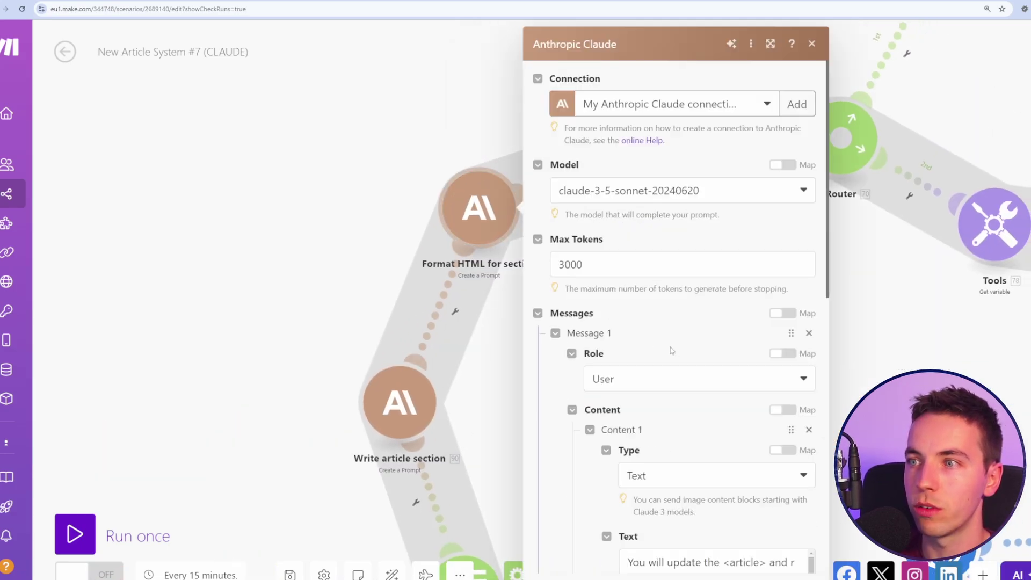
{"action": "scroll", "coordinate": [668, 298], "scroll_direction": "down", "scroll_amount": 5}
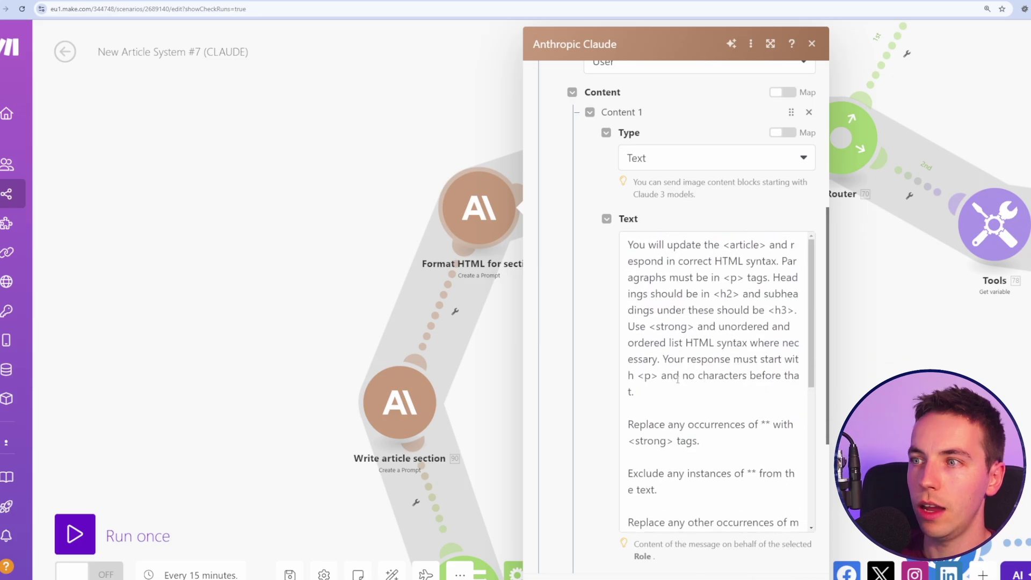
{"action": "scroll", "coordinate": [671, 258], "scroll_direction": "down", "scroll_amount": 6}
{"action": "left_click", "coordinate": [678, 215]}
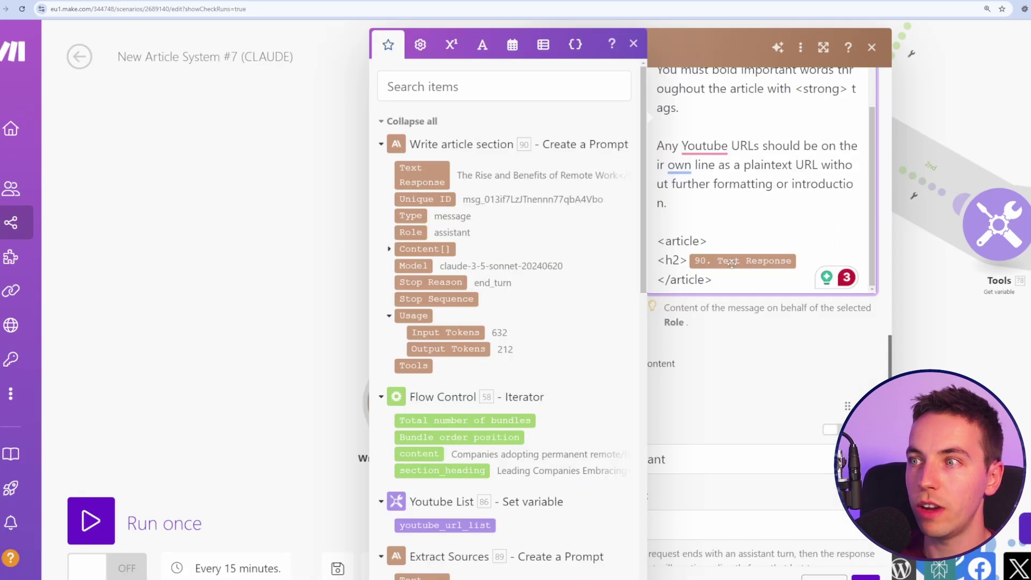
{"action": "left_click_drag", "start_coordinate": [653, 226], "coordinate": [629, 226]}
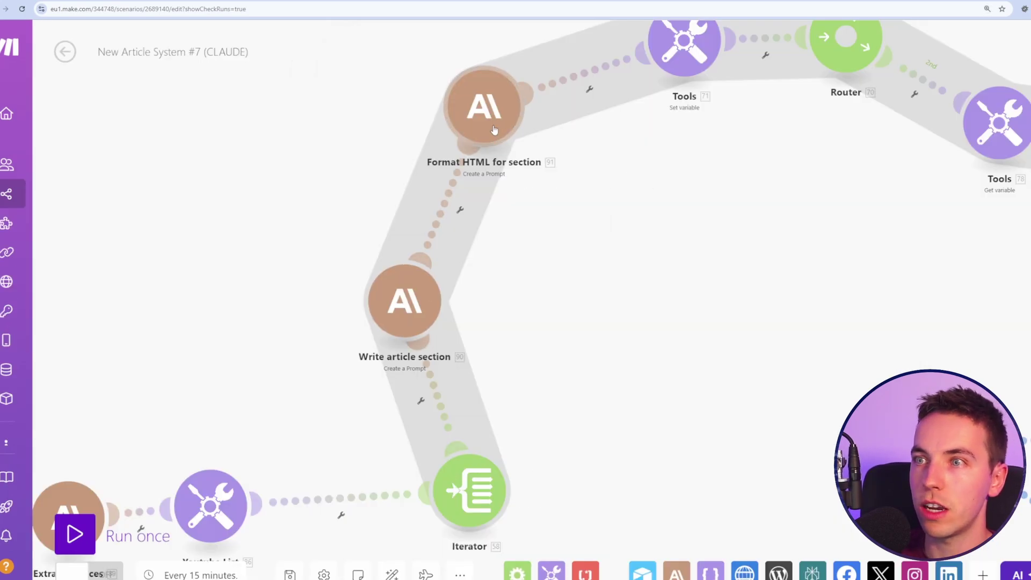
Pan to Router 72 and view its 1st route filter without changing it
{"action": "scroll", "coordinate": [451, 294], "scroll_direction": "right", "scroll_amount": 10}
{"action": "scroll", "coordinate": [451, 294], "scroll_direction": "up", "scroll_amount": 5}
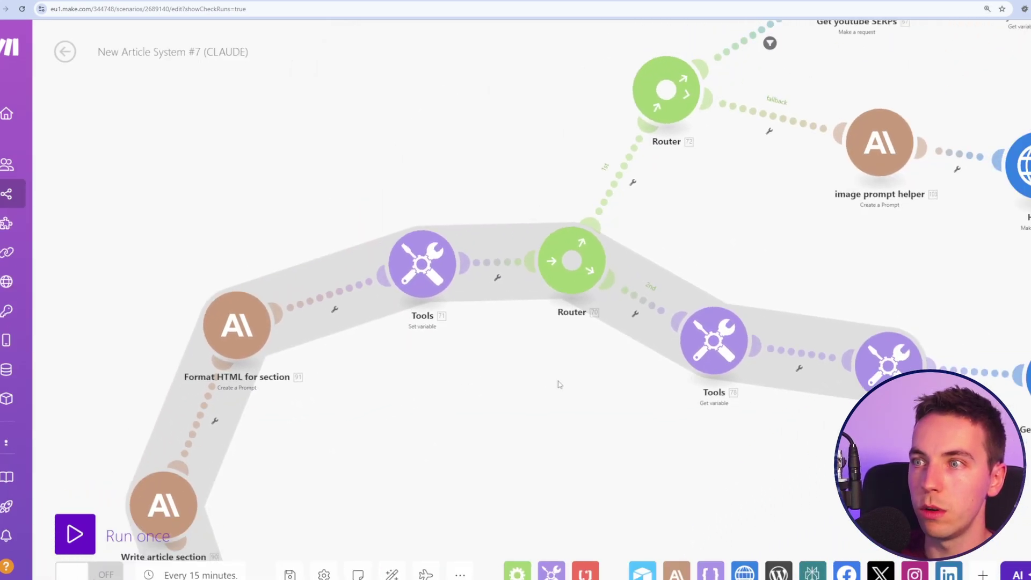
{"action": "scroll", "coordinate": [299, 498], "scroll_direction": "right", "scroll_amount": 2}
{"action": "scroll", "coordinate": [299, 498], "scroll_direction": "up", "scroll_amount": 2}
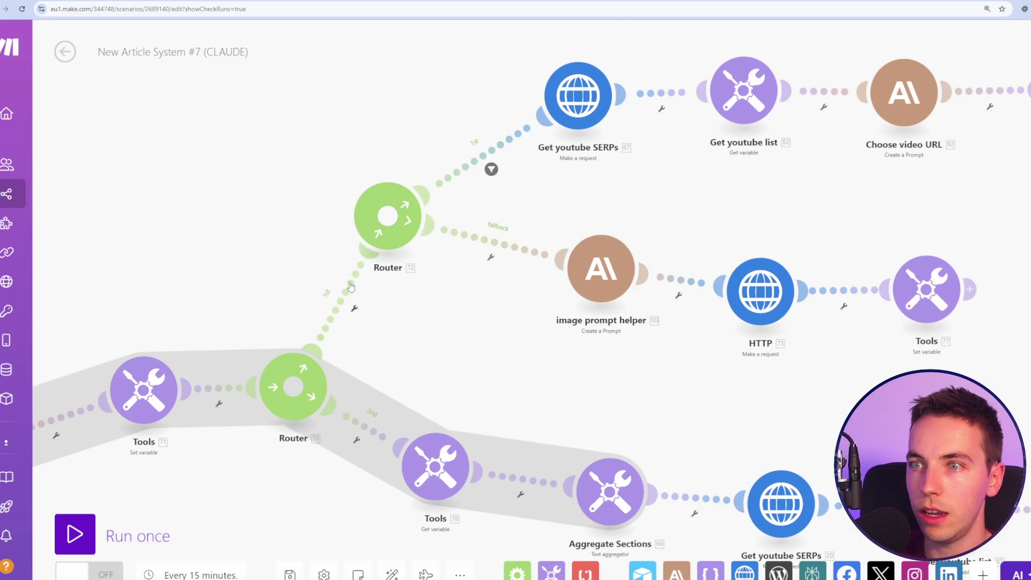
{"action": "scroll", "coordinate": [349, 357], "scroll_direction": "right", "scroll_amount": 5}
{"action": "scroll", "coordinate": [349, 356], "scroll_direction": "up", "scroll_amount": 2}
{"action": "left_click", "coordinate": [372, 219]}
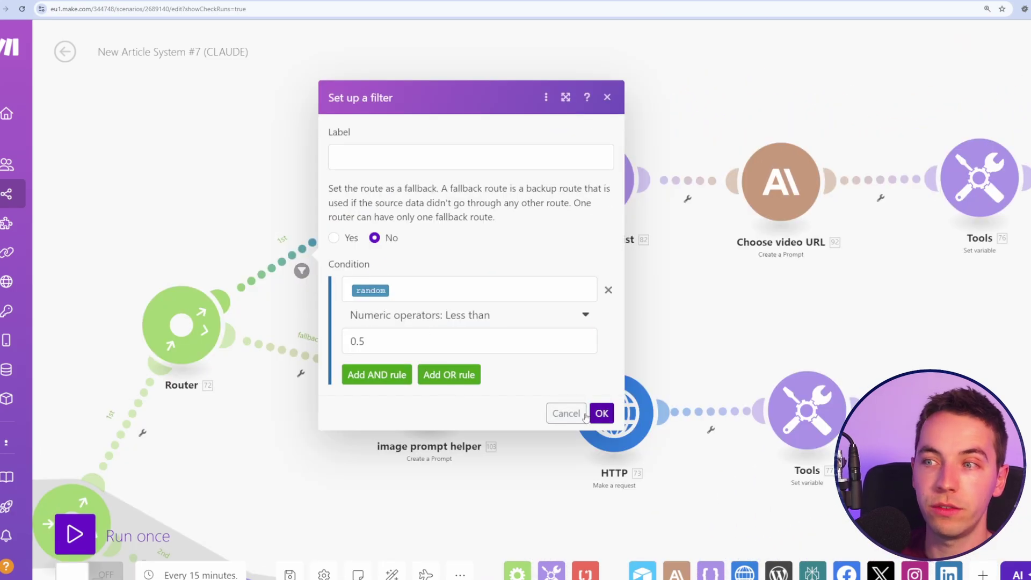
{"action": "left_click", "coordinate": [564, 412]}
Review the Get youtube SERPs request settings, then open the Choose video URL Claude module
{"action": "scroll", "coordinate": [422, 321], "scroll_direction": "up", "scroll_amount": 2}
{"action": "scroll", "coordinate": [423, 320], "scroll_direction": "right", "scroll_amount": 3}
{"action": "scroll", "coordinate": [422, 320], "scroll_direction": "up", "scroll_amount": 1}
{"action": "scroll", "coordinate": [501, 327], "scroll_direction": "right", "scroll_amount": 3}
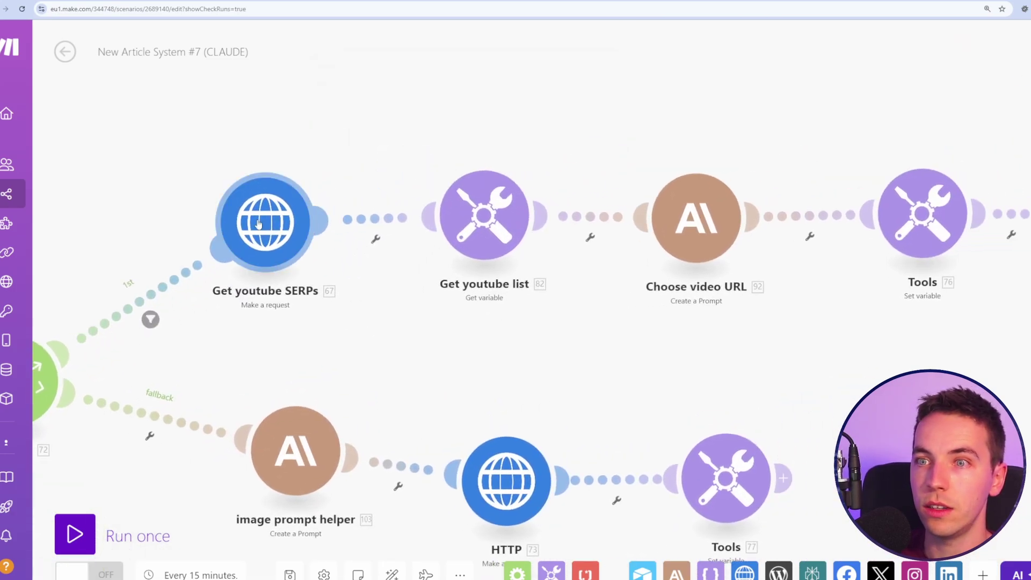
{"action": "scroll", "coordinate": [501, 327], "scroll_direction": "left", "scroll_amount": 2}
{"action": "scroll", "coordinate": [502, 327], "scroll_direction": "down", "scroll_amount": 1}
{"action": "scroll", "coordinate": [330, 252], "scroll_direction": "right", "scroll_amount": 3}
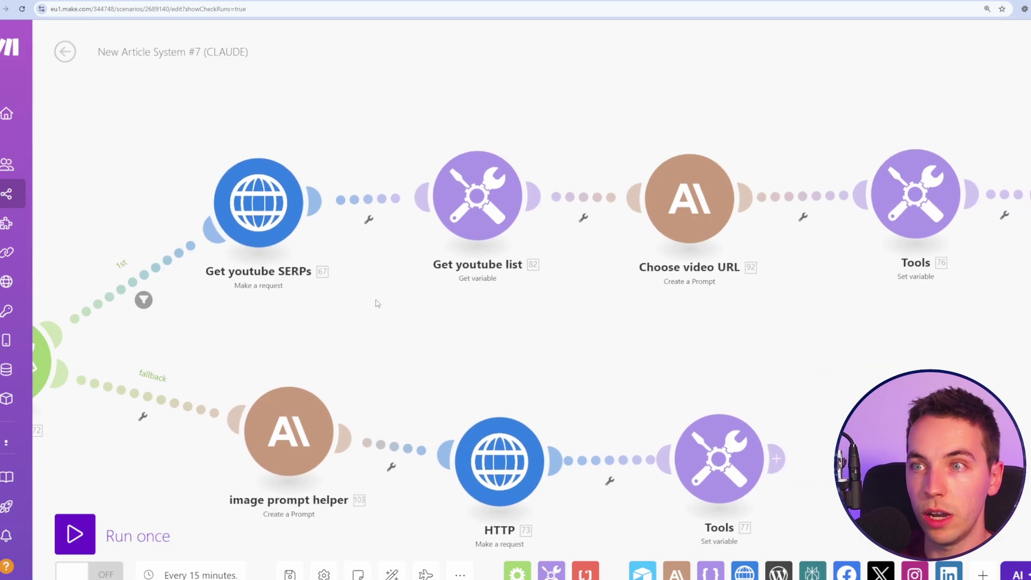
{"action": "left_click", "coordinate": [255, 215]}
{"action": "scroll", "coordinate": [483, 419], "scroll_direction": "down", "scroll_amount": 2}
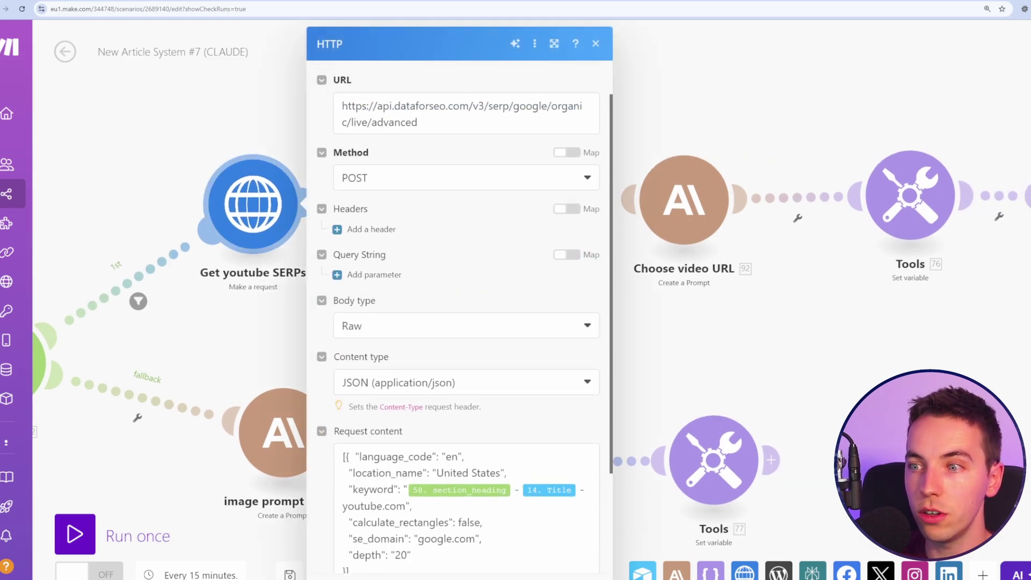
{"action": "key", "text": "Escape"}
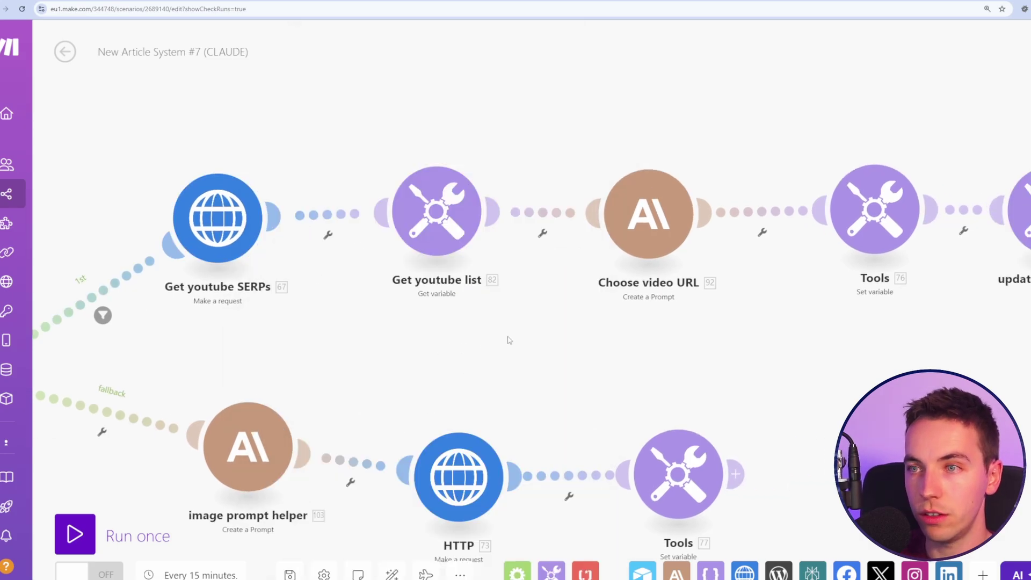
{"action": "left_click_drag", "start_coordinate": [509, 340], "coordinate": [343, 349]}
{"action": "left_click", "coordinate": [477, 223]}
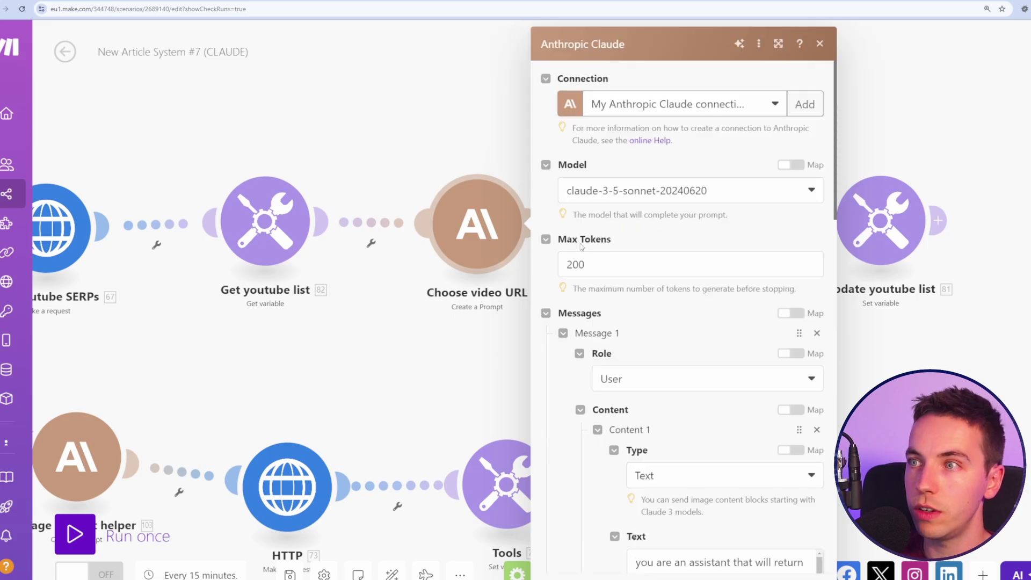
Check the Choose video URL prompt's <text> line, close it, and centre the image prompt helper branch
{"action": "scroll", "coordinate": [581, 246], "scroll_direction": "down", "scroll_amount": 7}
{"action": "triple_click", "coordinate": [628, 409]}
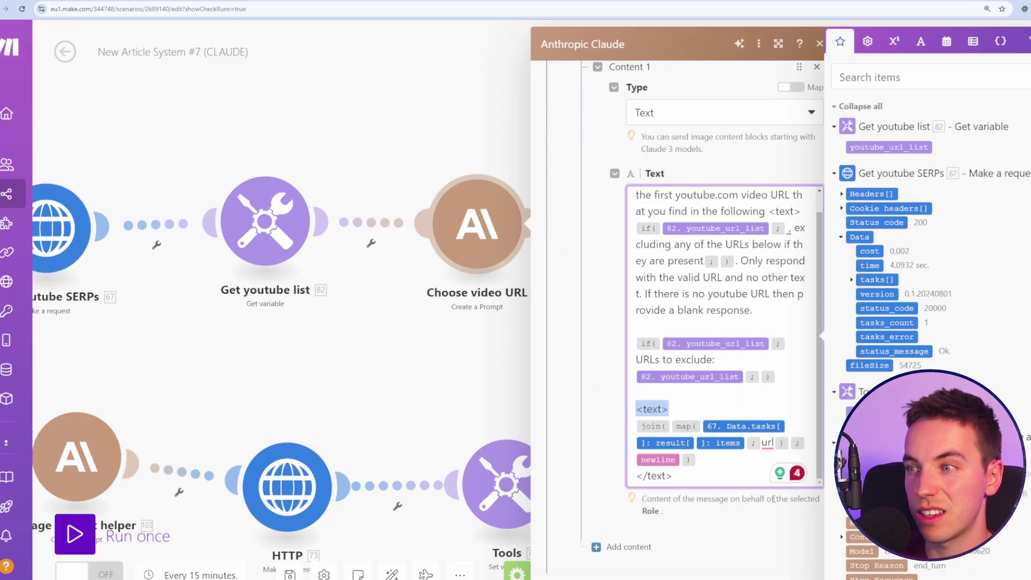
{"action": "left_click", "coordinate": [712, 476]}
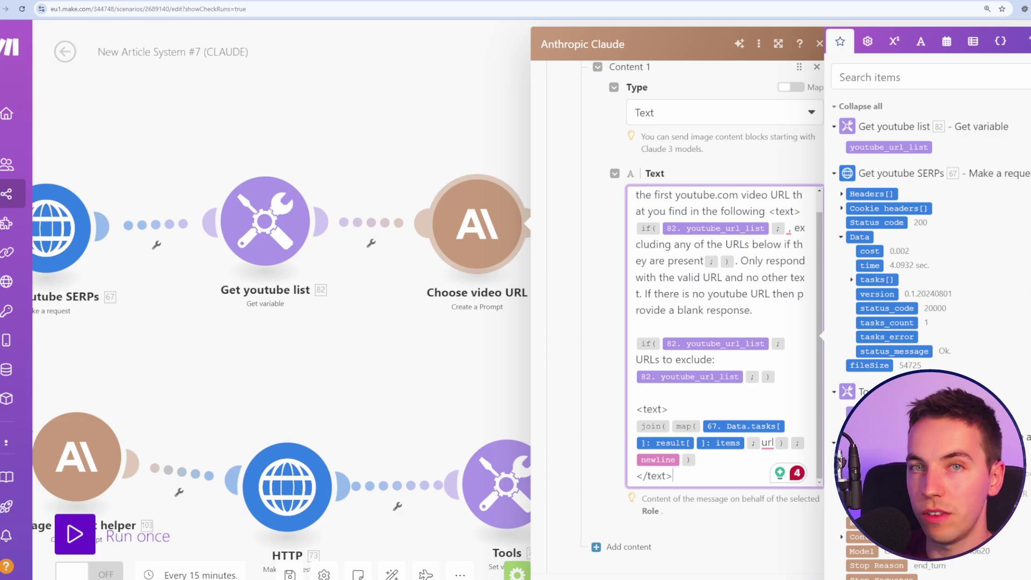
{"action": "key", "text": "Escape"}
{"action": "left_click_drag", "start_coordinate": [554, 470], "coordinate": [938, 288]}
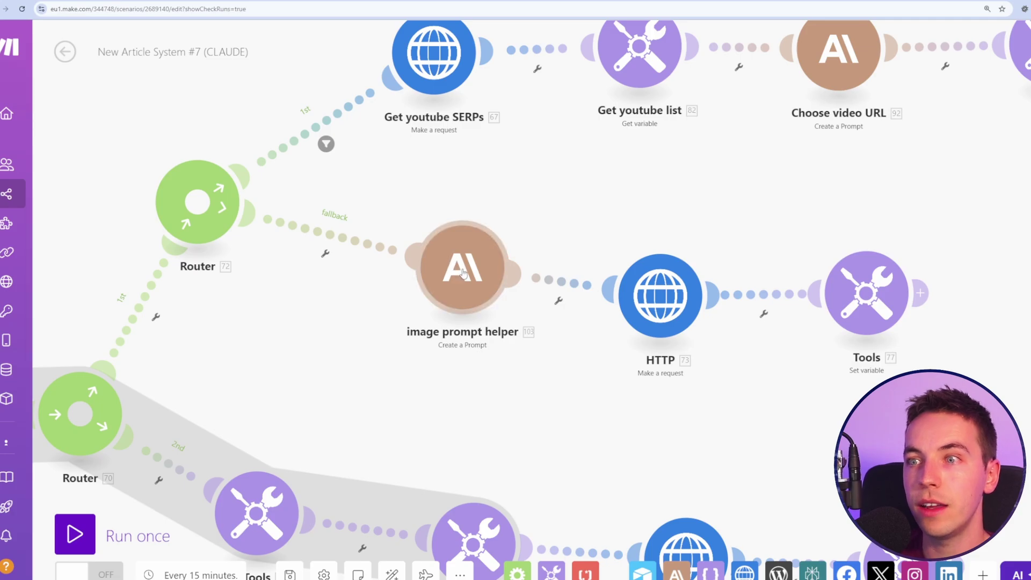
{"action": "left_click_drag", "start_coordinate": [466, 268], "coordinate": [394, 242]}
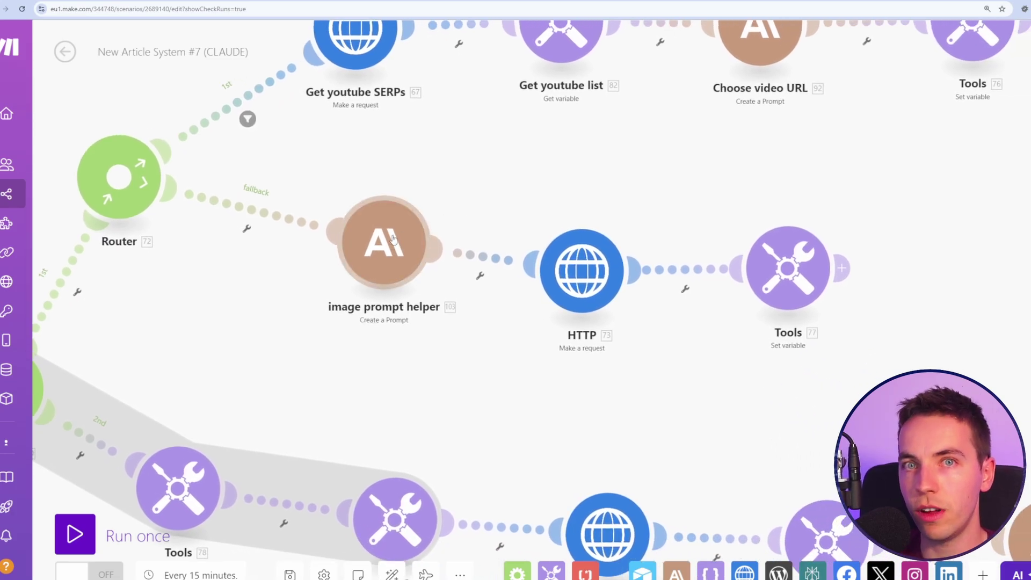
Review the image prompt helper's Claude prompt, which classifies each section heading's main topic, then close it
{"action": "left_click", "coordinate": [393, 239]}
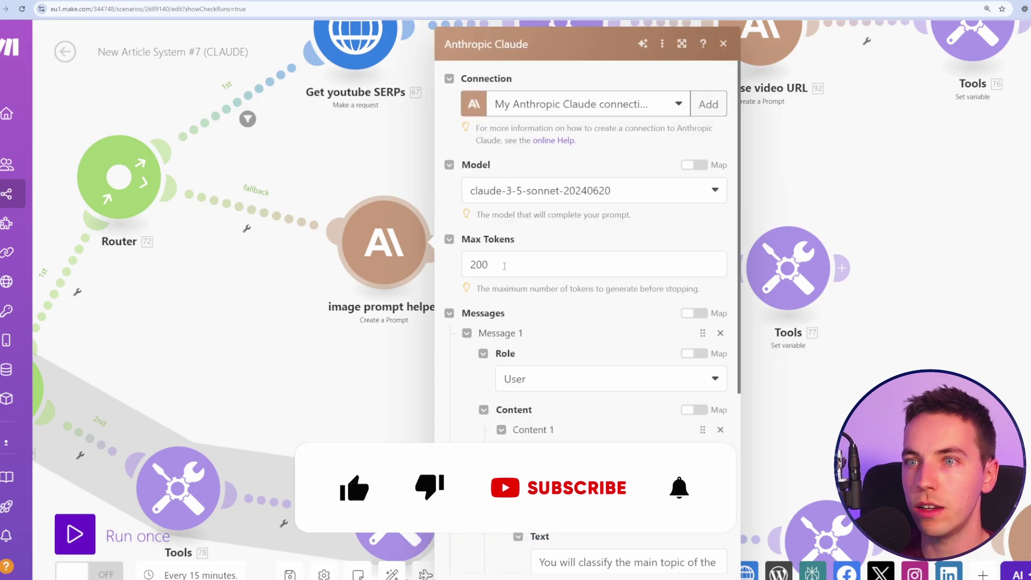
{"action": "scroll", "coordinate": [454, 294], "scroll_direction": "down", "scroll_amount": 5}
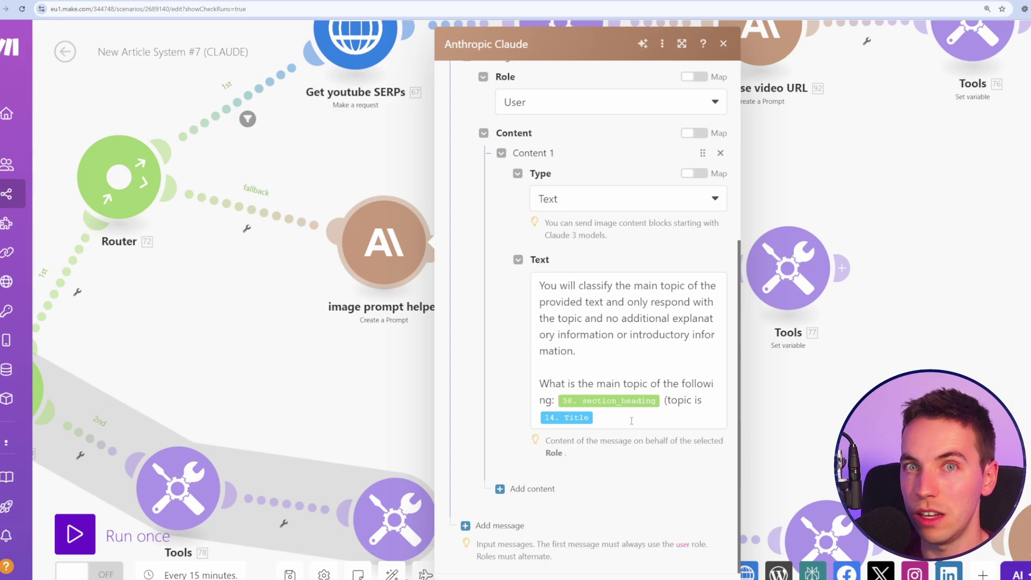
{"action": "left_click", "coordinate": [397, 377]}
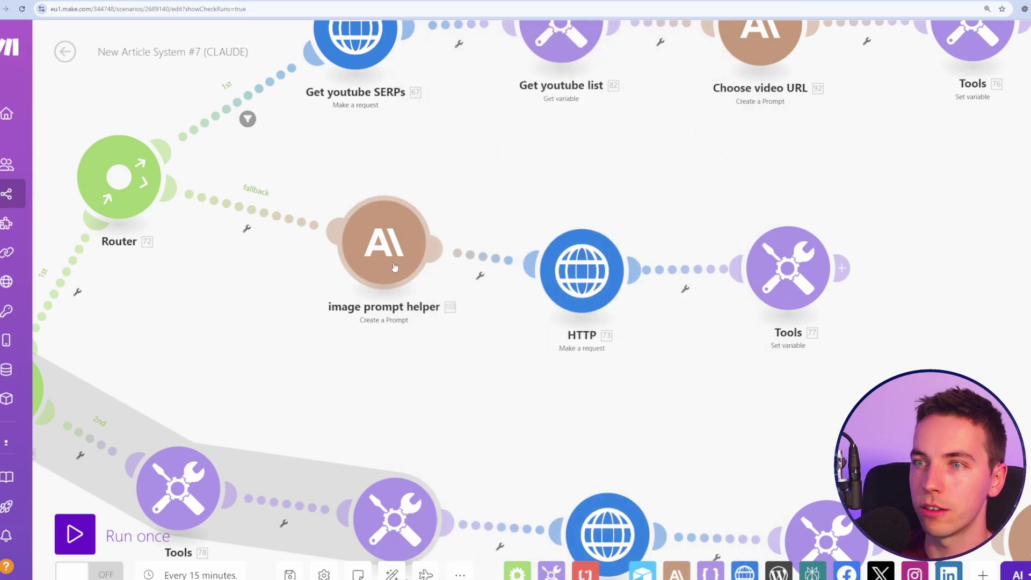
Inspect the HTTP module's POST to fal.run flux-pro and the replace() expressions in its request body
{"action": "left_click", "coordinate": [384, 244]}
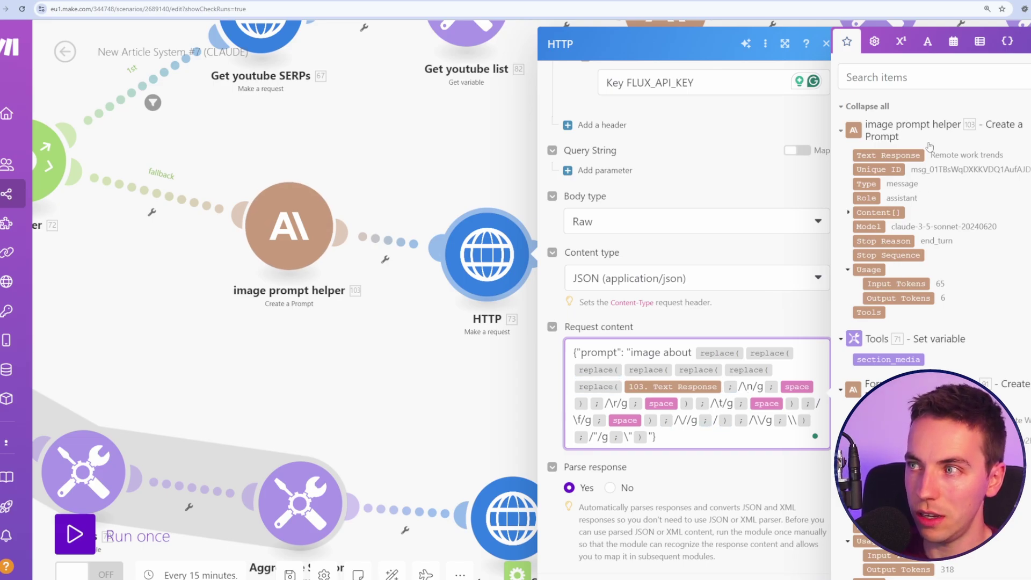
{"action": "left_click_drag", "start_coordinate": [693, 352], "coordinate": [689, 439]}
{"action": "left_click", "coordinate": [689, 439]}
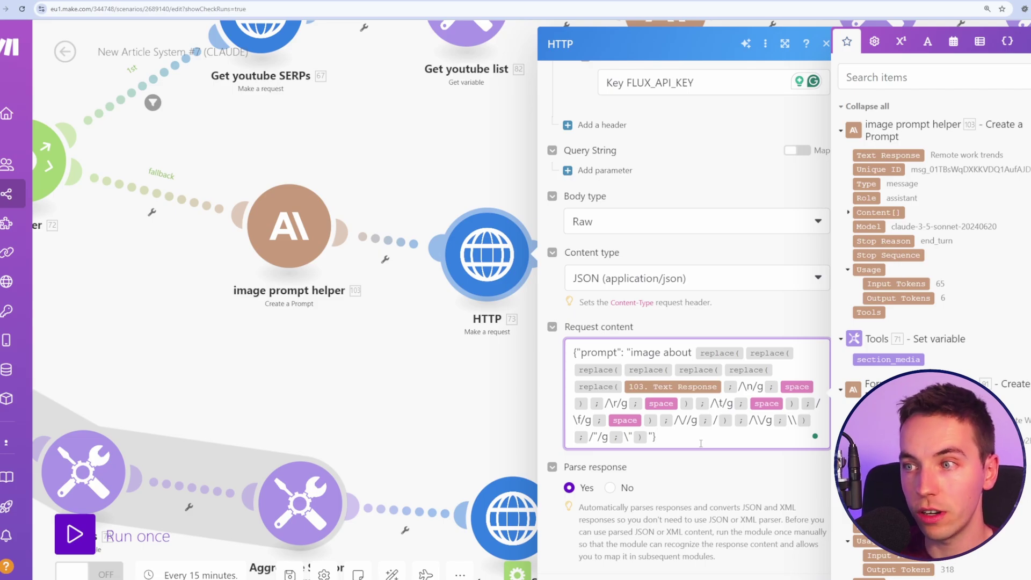
{"action": "key", "text": "ctrl+a"}
{"action": "left_click", "coordinate": [695, 440]}
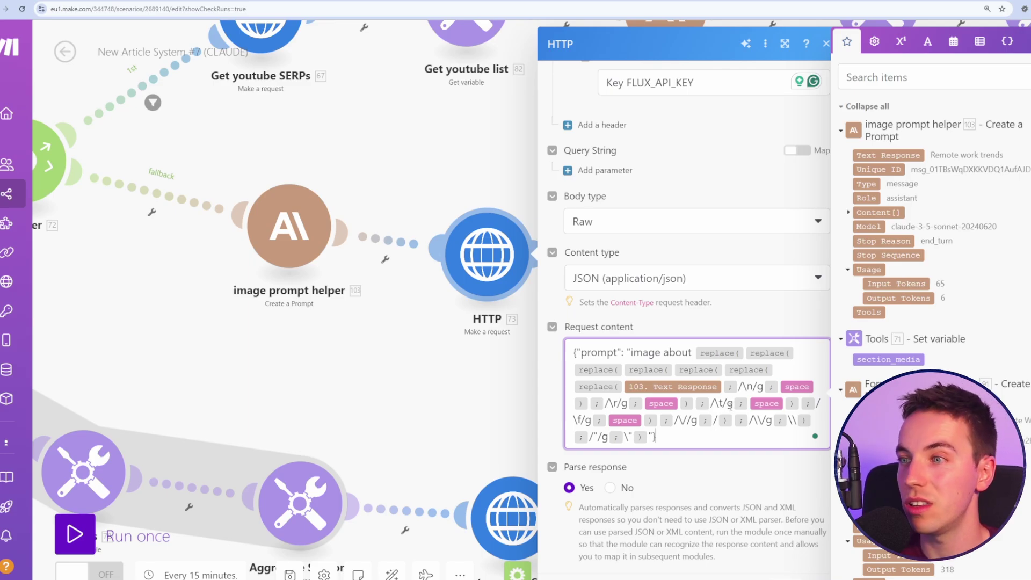
{"action": "key", "text": "Escape"}
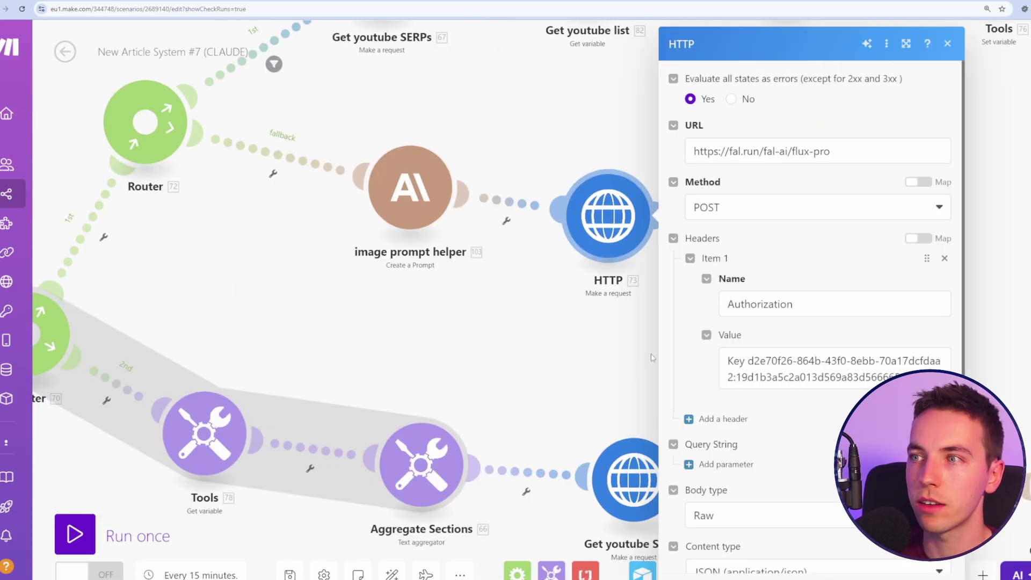
Close the HTTP settings and look over Aggregate Sections, which combines Iterator [58] headings and media
{"action": "left_click", "coordinate": [653, 357]}
{"action": "scroll", "coordinate": [585, 261], "scroll_direction": "down", "scroll_amount": 1}
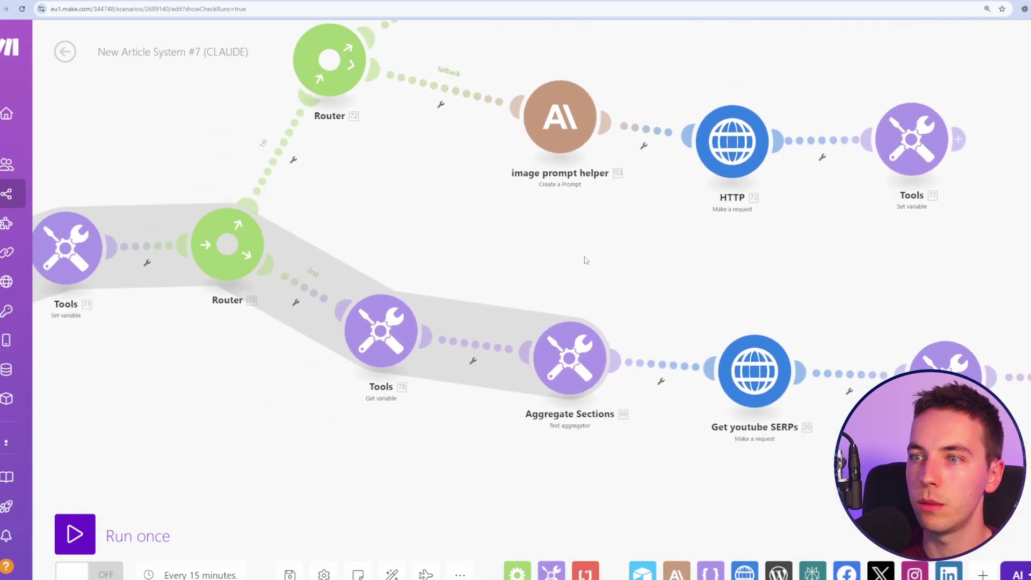
{"action": "left_click", "coordinate": [570, 356]}
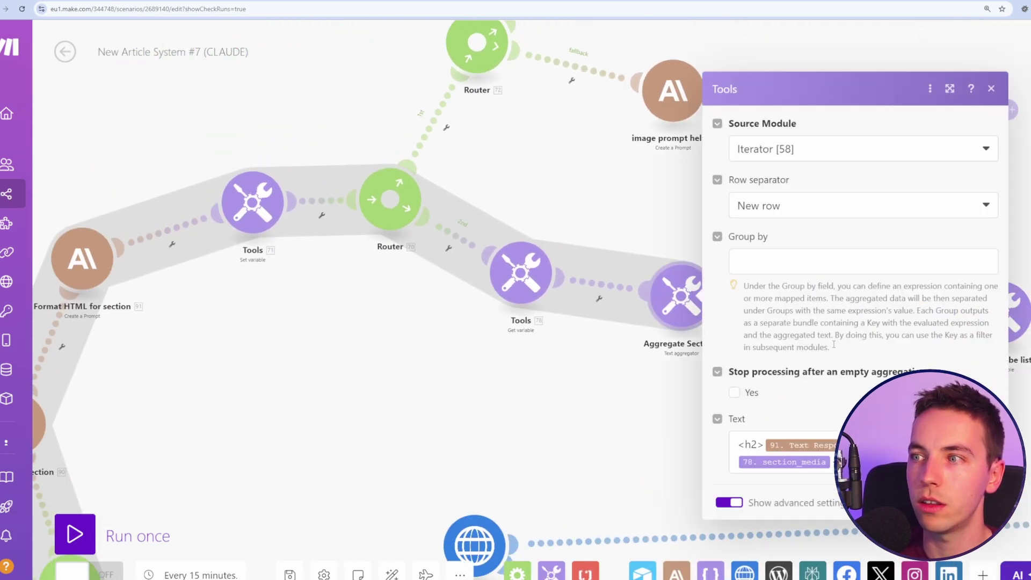
{"action": "scroll", "coordinate": [161, 124], "scroll_direction": "left", "scroll_amount": 3}
{"action": "scroll", "coordinate": [161, 124], "scroll_direction": "down", "scroll_amount": 2}
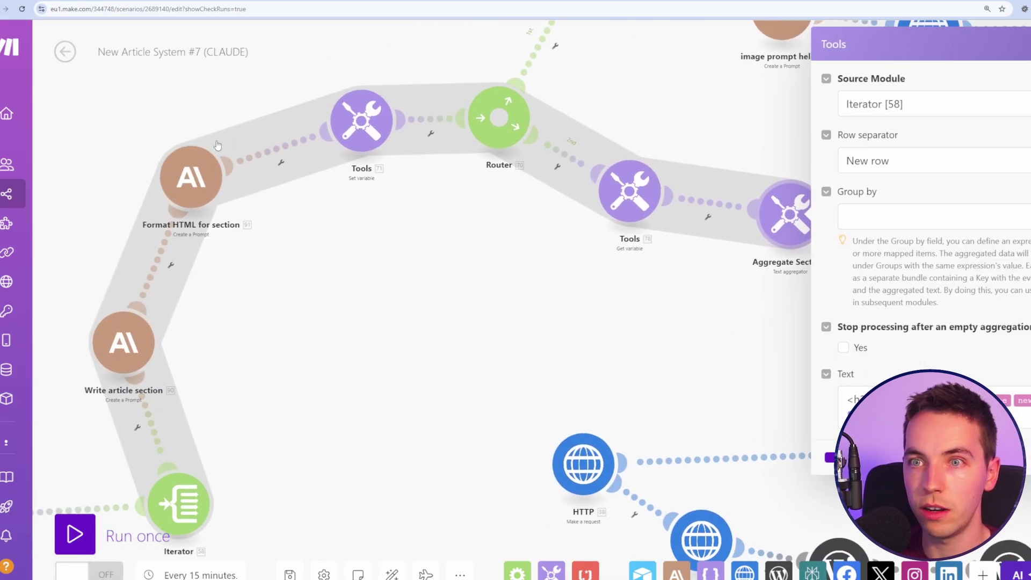
{"action": "scroll", "coordinate": [345, 283], "scroll_direction": "right", "scroll_amount": 5}
{"action": "scroll", "coordinate": [345, 283], "scroll_direction": "up", "scroll_amount": 2}
{"action": "scroll", "coordinate": [195, 397], "scroll_direction": "right", "scroll_amount": 2}
{"action": "scroll", "coordinate": [195, 397], "scroll_direction": "up", "scroll_amount": 2}
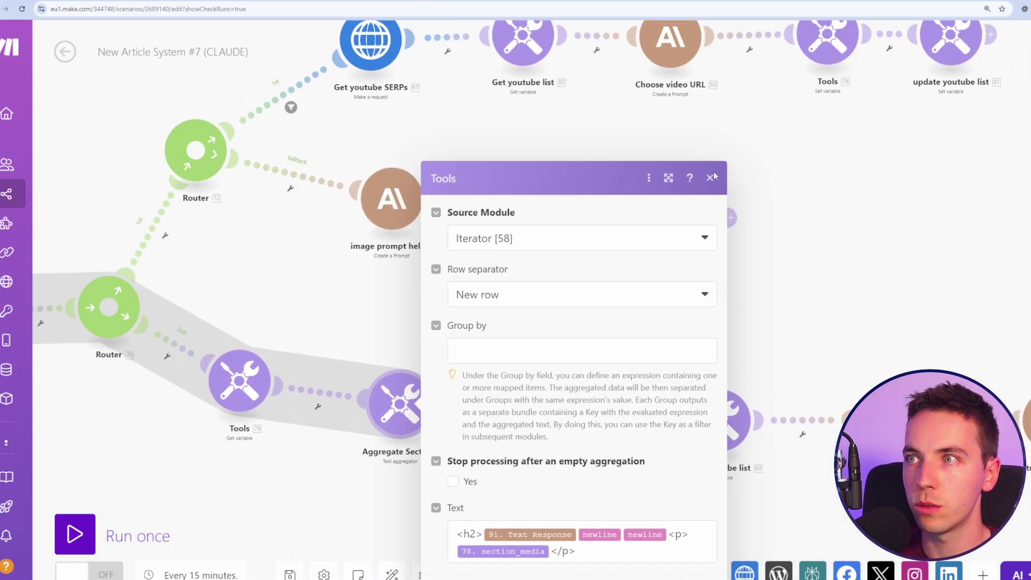
{"action": "scroll", "coordinate": [701, 329], "scroll_direction": "down", "scroll_amount": 3}
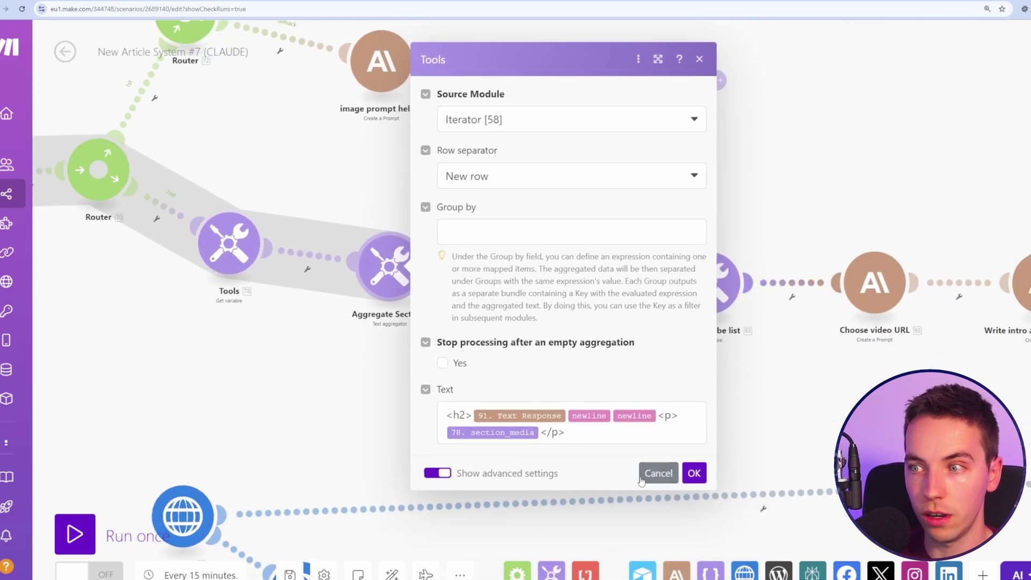
Cancel the text aggregator unchanged and scroll the canvas to the YouTube and Claude module row
{"action": "left_click", "coordinate": [659, 473]}
{"action": "scroll", "coordinate": [374, 328], "scroll_direction": "right", "scroll_amount": 5}
{"action": "scroll", "coordinate": [375, 329], "scroll_direction": "down", "scroll_amount": 2}
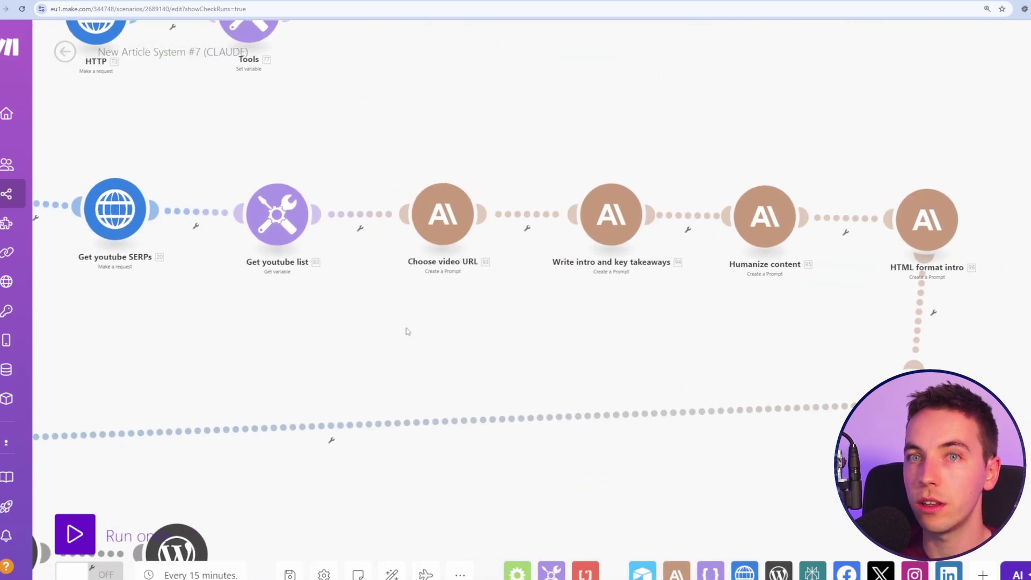
Read through the Write intro and key takeaways prompt and its assistant message
{"action": "left_click", "coordinate": [445, 226]}
{"action": "scroll", "coordinate": [515, 293], "scroll_direction": "down", "scroll_amount": 7}
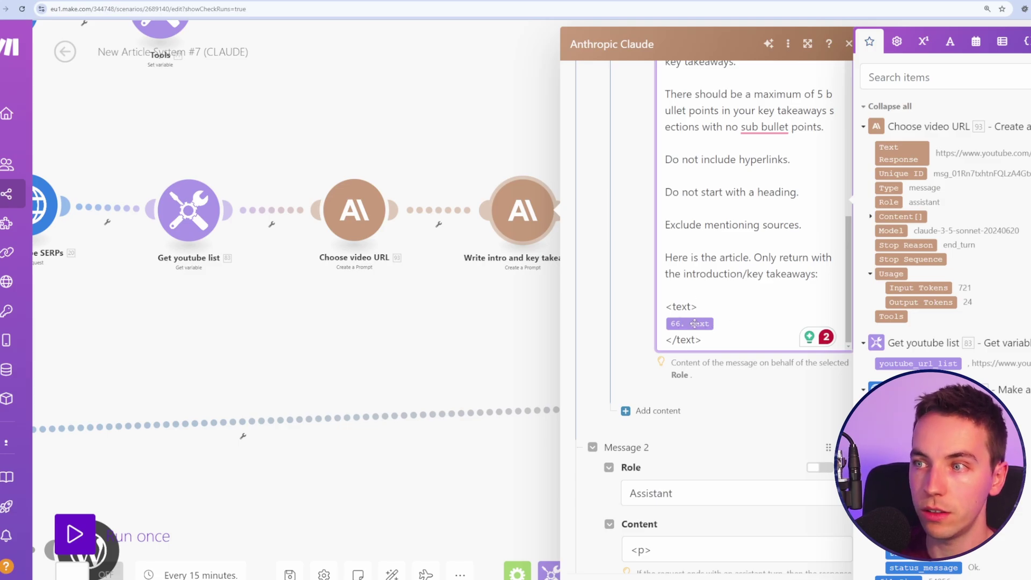
{"action": "scroll", "coordinate": [734, 321], "scroll_direction": "up", "scroll_amount": 3}
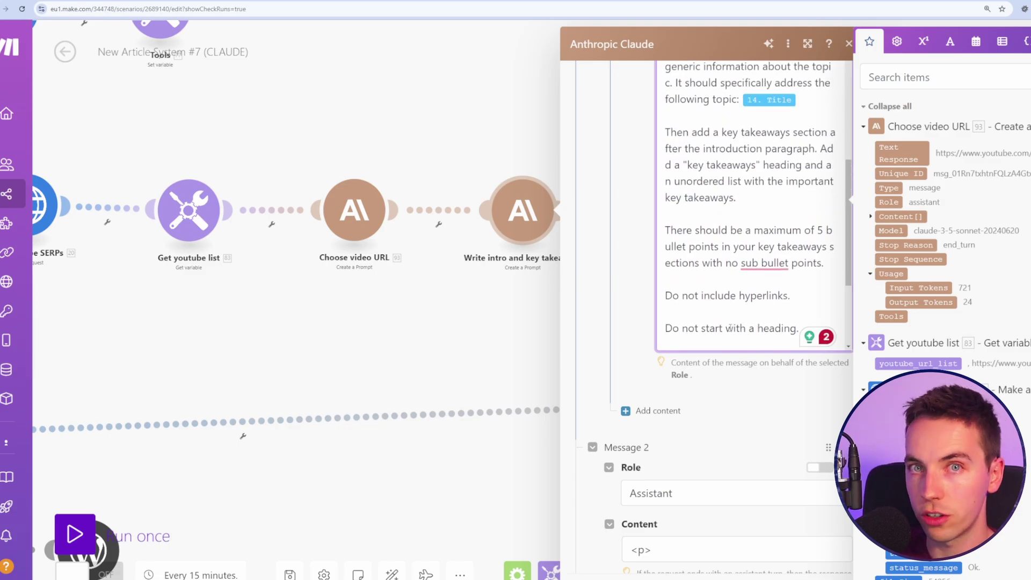
{"action": "scroll", "coordinate": [730, 328], "scroll_direction": "down", "scroll_amount": 5}
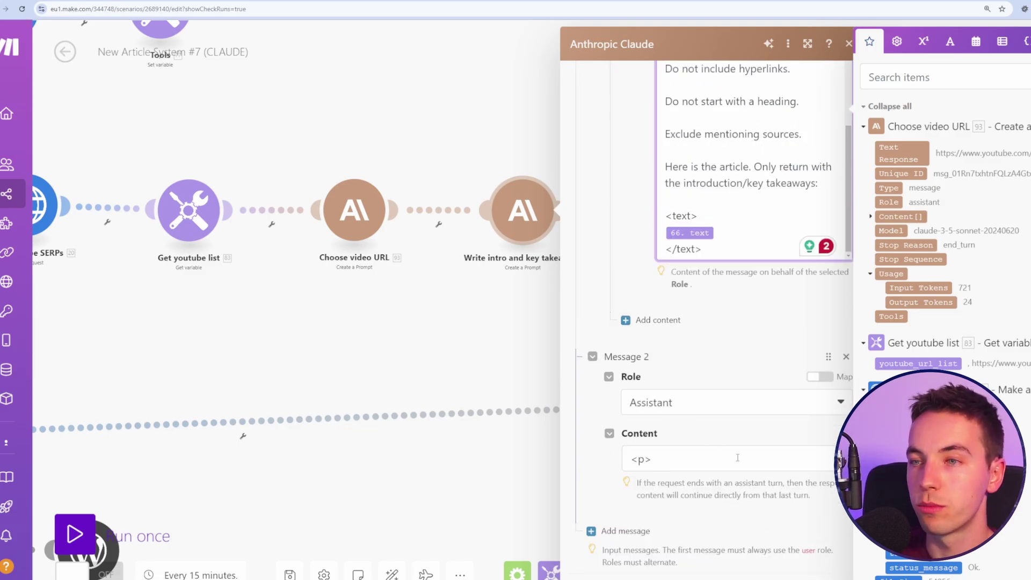
{"action": "double_click", "coordinate": [665, 460]}
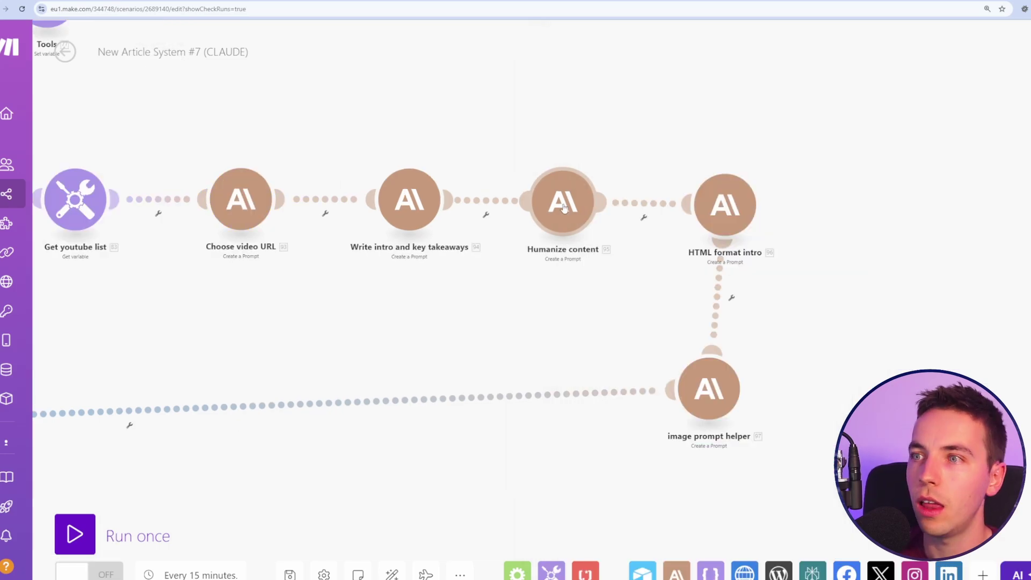
Examine the Humanize content prompt that bans listed words and wraps the intro's Text Response in text tags
{"action": "scroll", "coordinate": [643, 339], "scroll_direction": "down", "scroll_amount": 15}
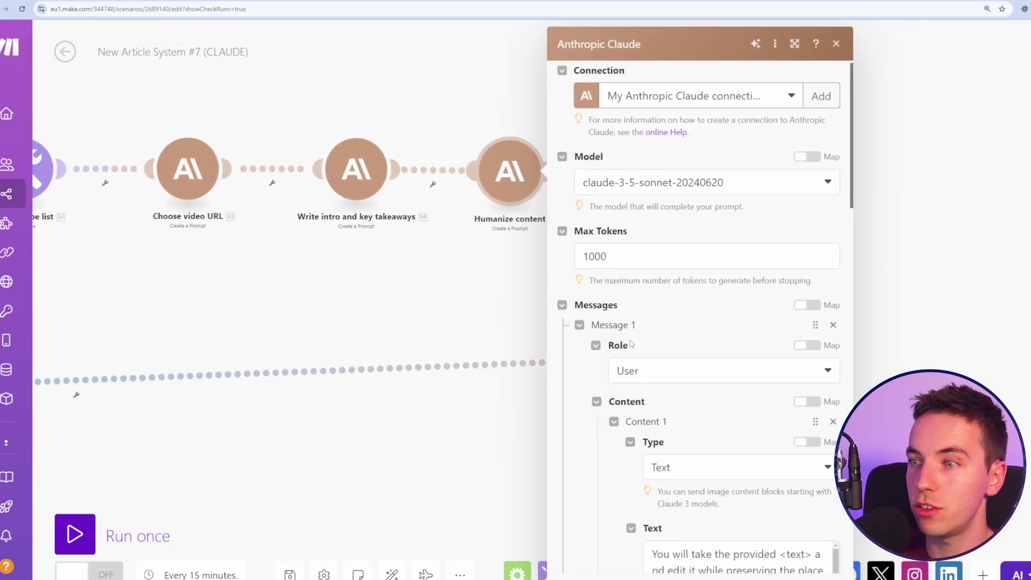
{"action": "scroll", "coordinate": [686, 236], "scroll_direction": "up", "scroll_amount": 3}
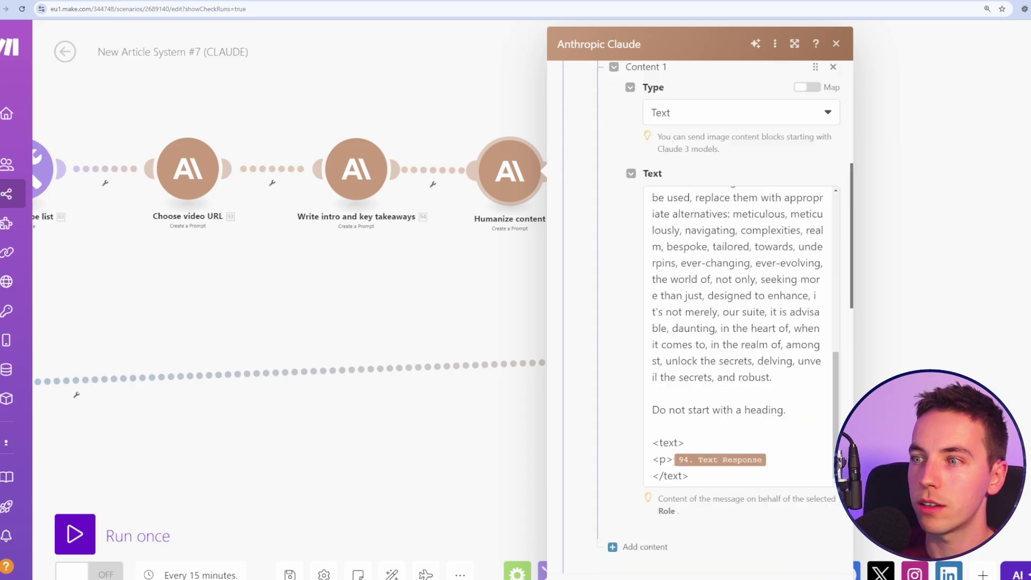
{"action": "left_click", "coordinate": [672, 459]}
{"action": "key", "text": "shift+Left"}
{"action": "key", "text": "shift+Left"}
{"action": "key", "text": "shift+Left"}
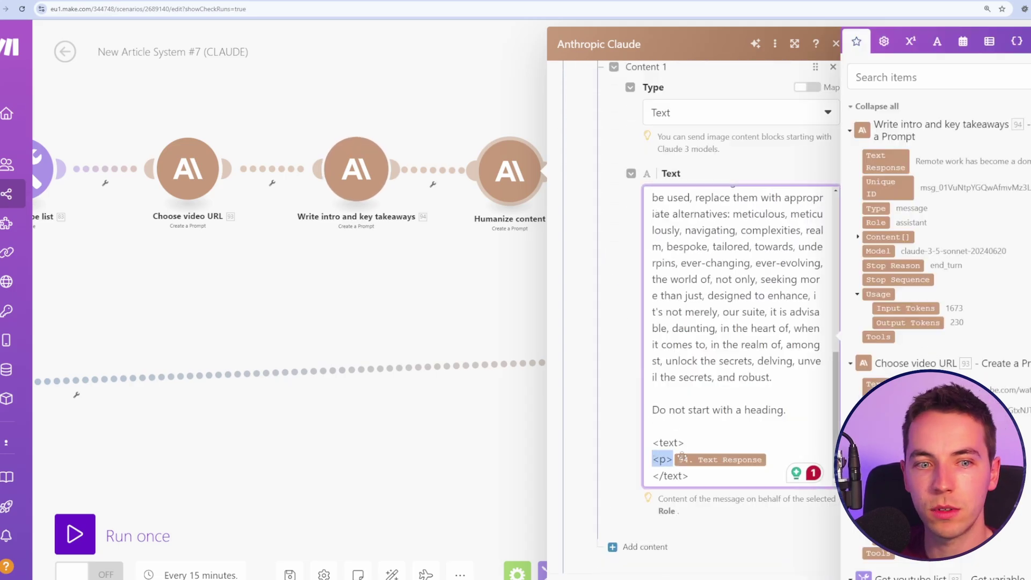
{"action": "scroll", "coordinate": [691, 434], "scroll_direction": "up", "scroll_amount": 10}
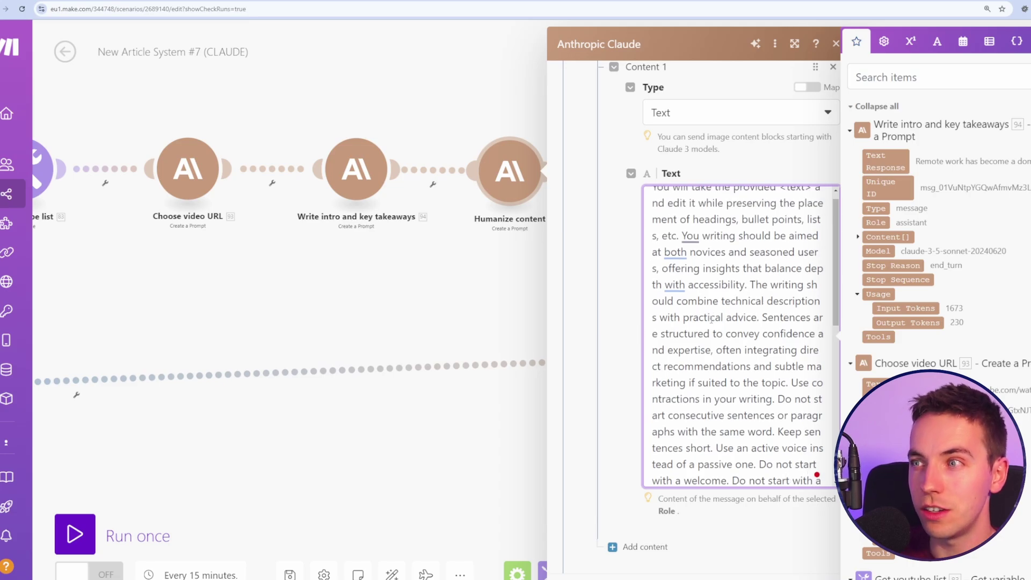
{"action": "scroll", "coordinate": [726, 319], "scroll_direction": "up", "scroll_amount": 1}
{"action": "scroll", "coordinate": [733, 315], "scroll_direction": "down", "scroll_amount": 10}
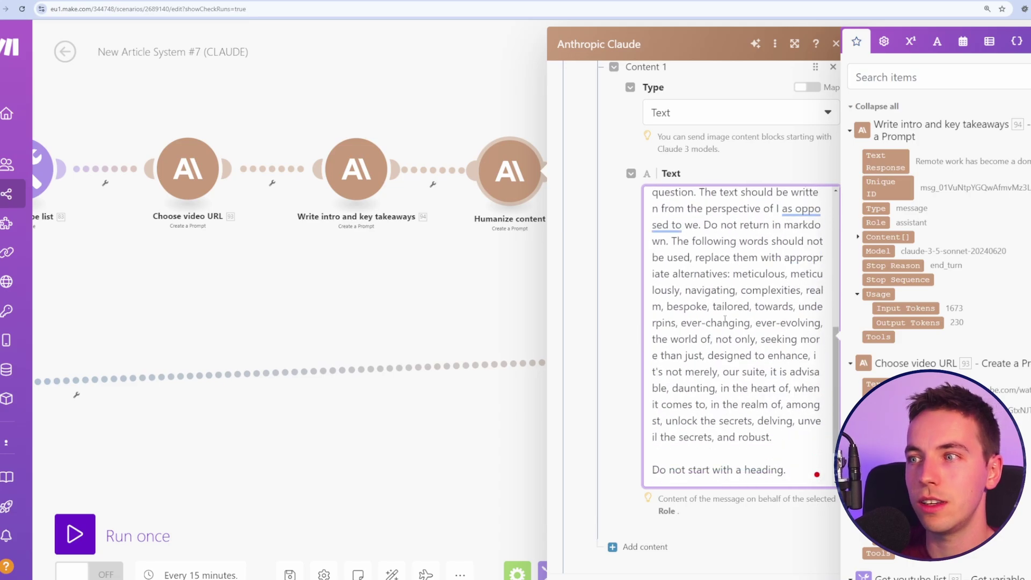
{"action": "left_click", "coordinate": [653, 426]}
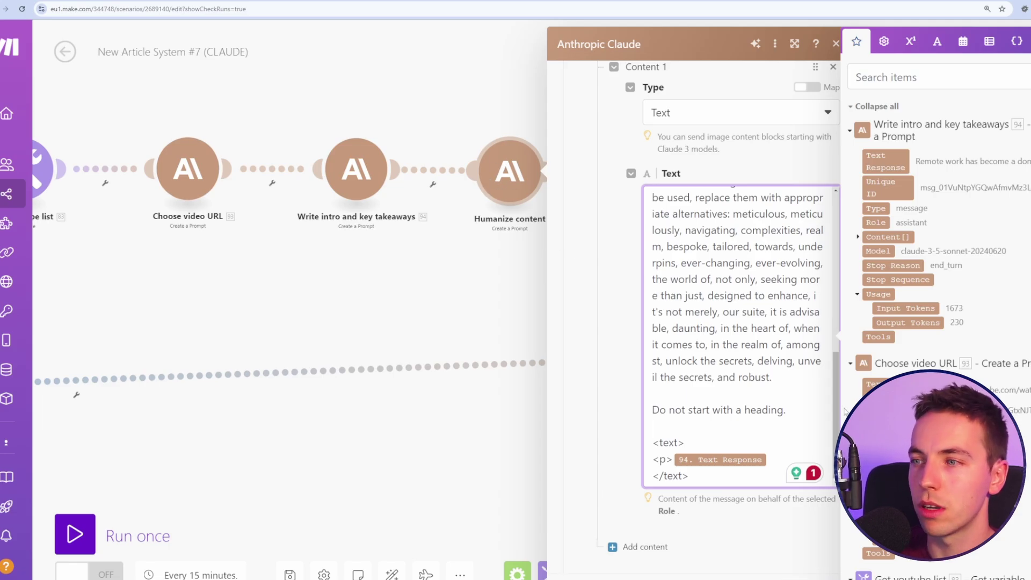
Review the HTML format intro prompt enforcing HTML tags around Humanize content's Text Response
{"action": "key", "text": "Escape"}
{"action": "left_click", "coordinate": [609, 225]}
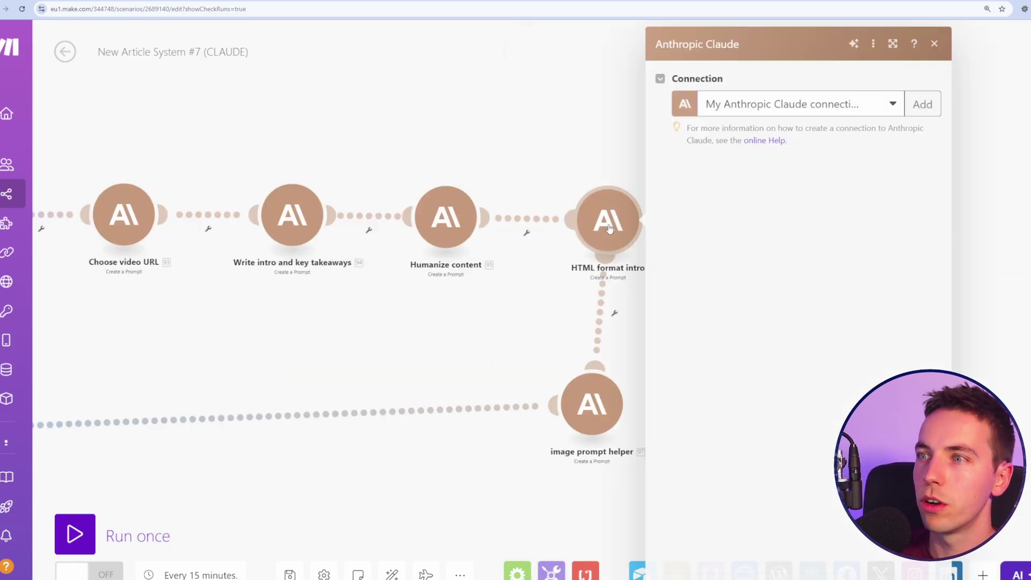
{"action": "scroll", "coordinate": [695, 220], "scroll_direction": "down", "scroll_amount": 6}
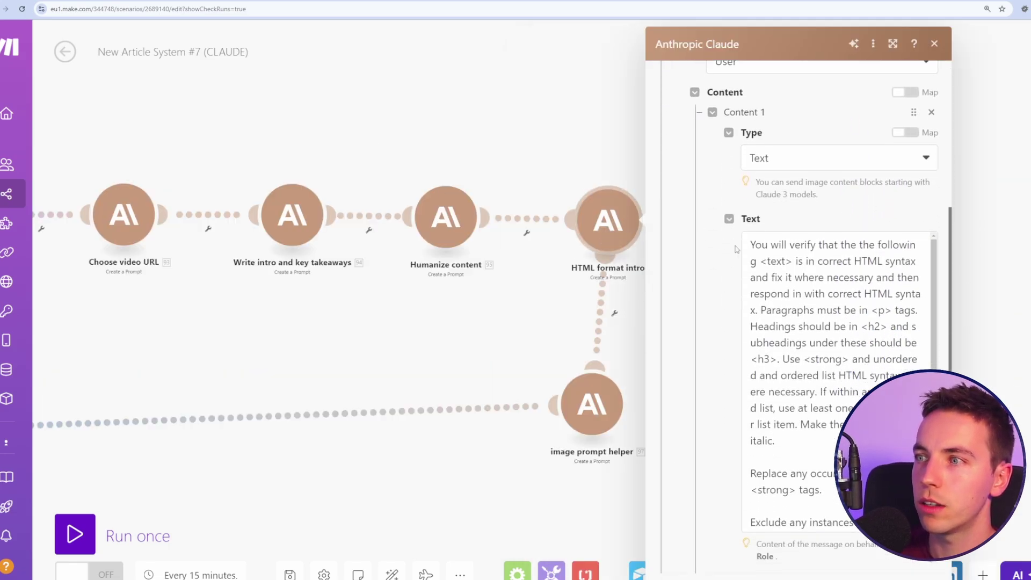
{"action": "scroll", "coordinate": [855, 333], "scroll_direction": "down", "scroll_amount": 3}
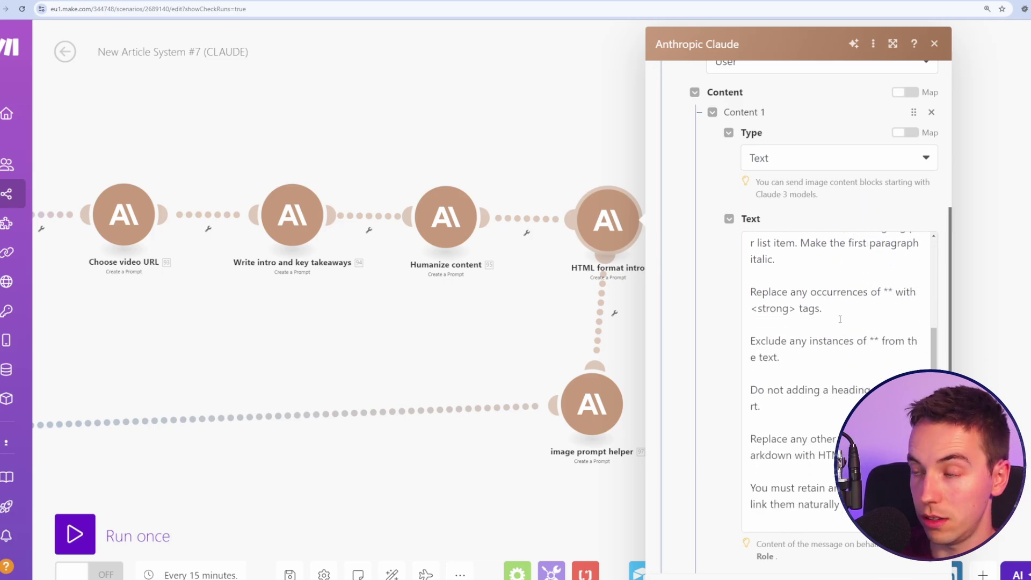
{"action": "scroll", "coordinate": [840, 319], "scroll_direction": "down", "scroll_amount": 5}
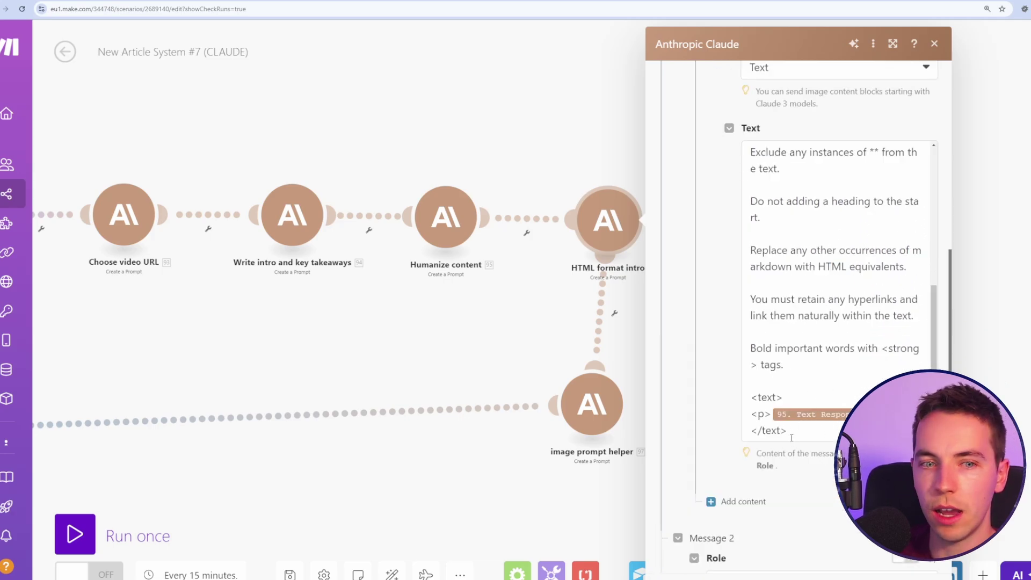
{"action": "left_click_drag", "start_coordinate": [530, 357], "coordinate": [368, 320]}
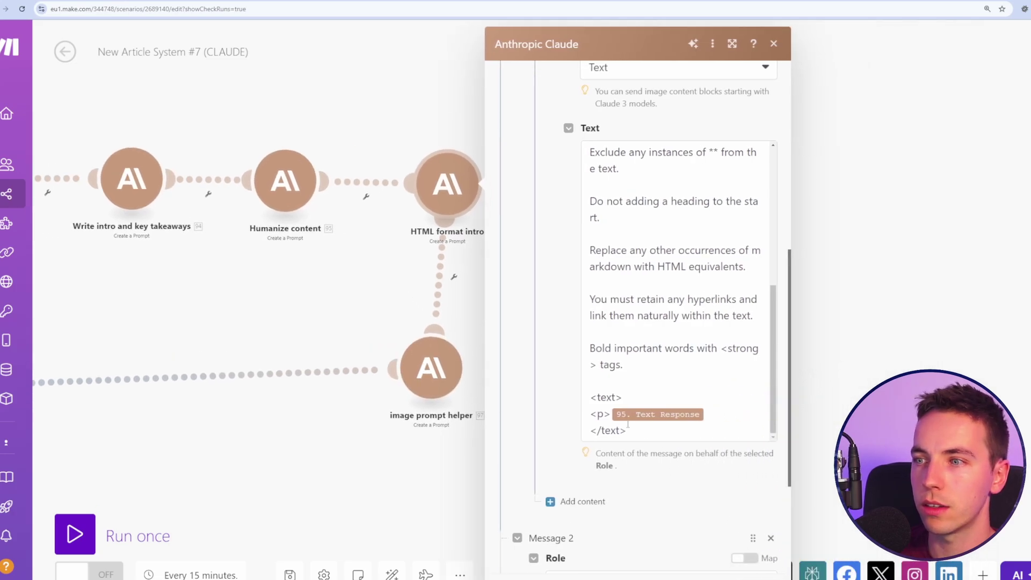
{"action": "left_click", "coordinate": [627, 428]}
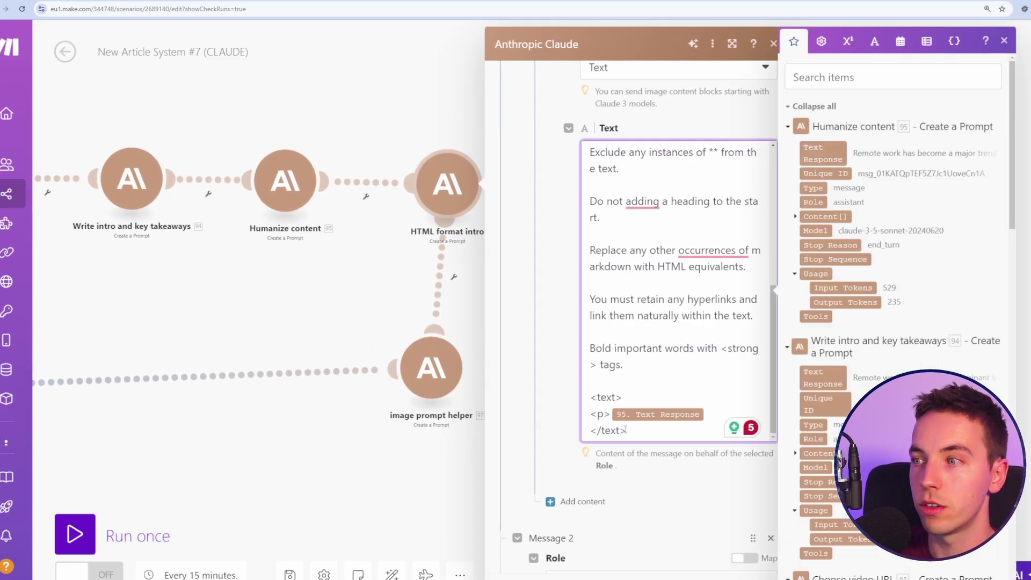
{"action": "triple_click", "coordinate": [604, 396]}
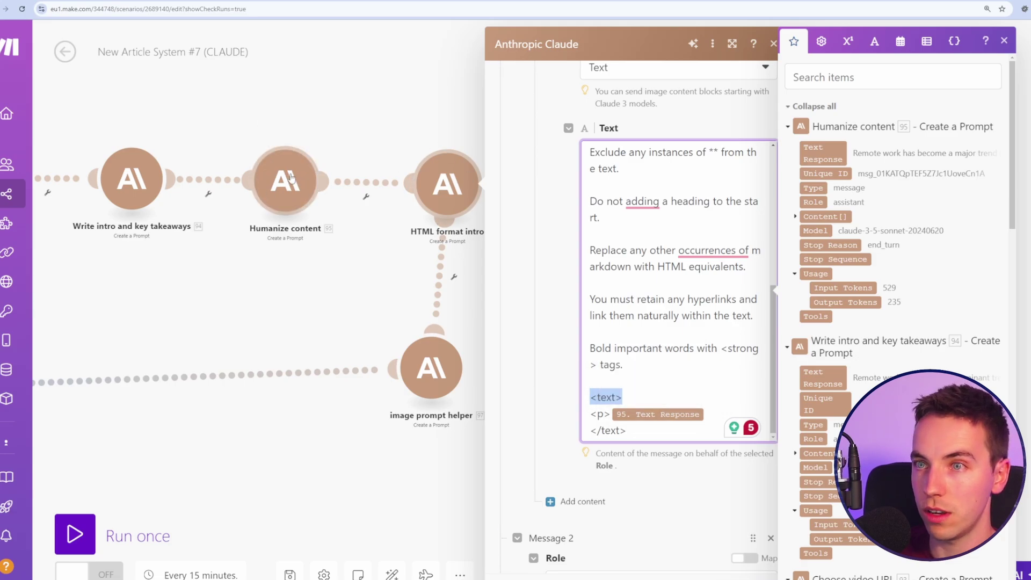
Look over the image prompt helper and HTTP image request settings, then close them
{"action": "left_click", "coordinate": [416, 371]}
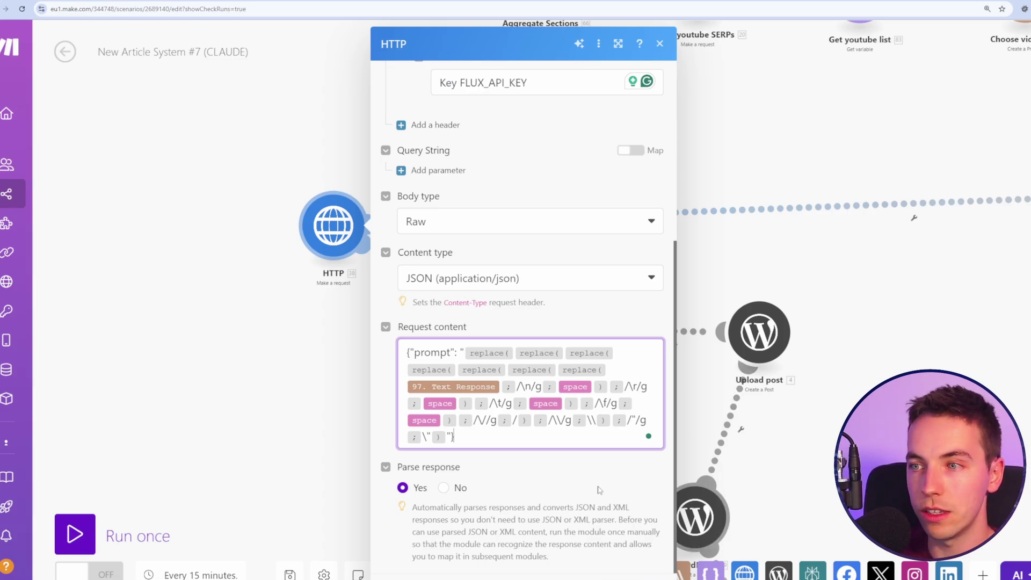
{"action": "key", "text": "Escape"}
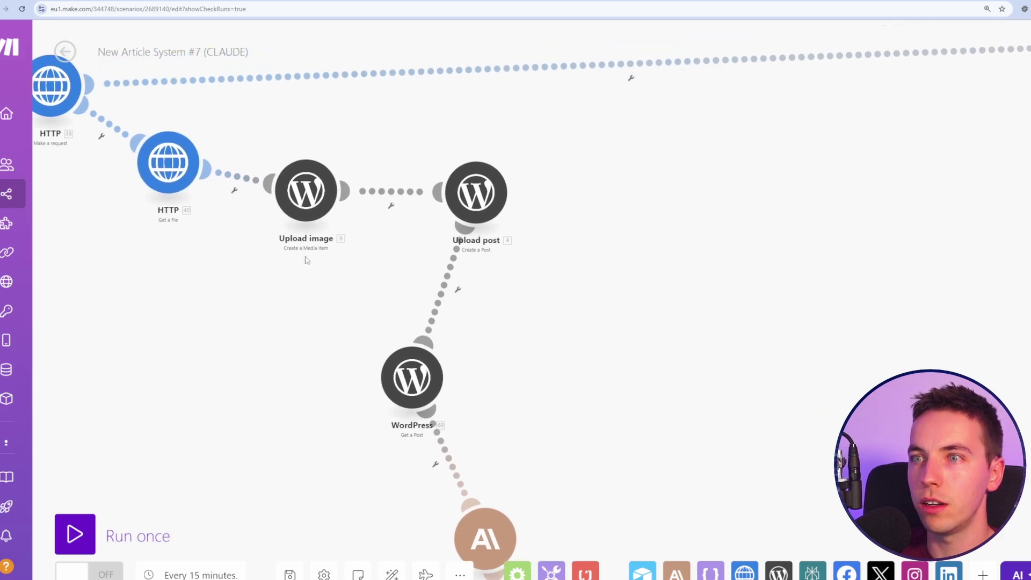
Inspect the Upload post Content field built from replace()-cleaned text responses in paragraph tags
{"action": "left_click", "coordinate": [476, 192]}
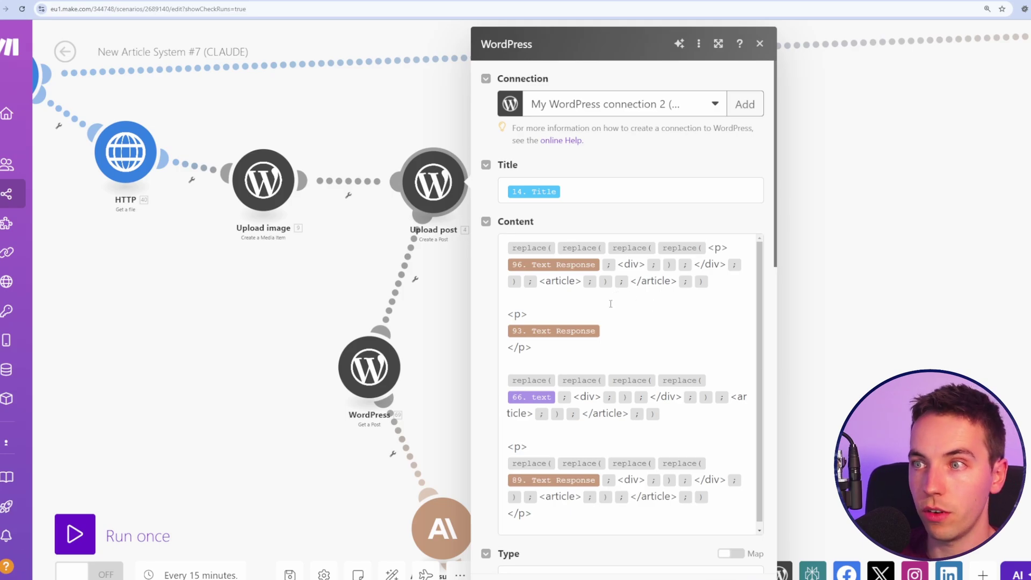
{"action": "scroll", "coordinate": [612, 317], "scroll_direction": "down", "scroll_amount": 1}
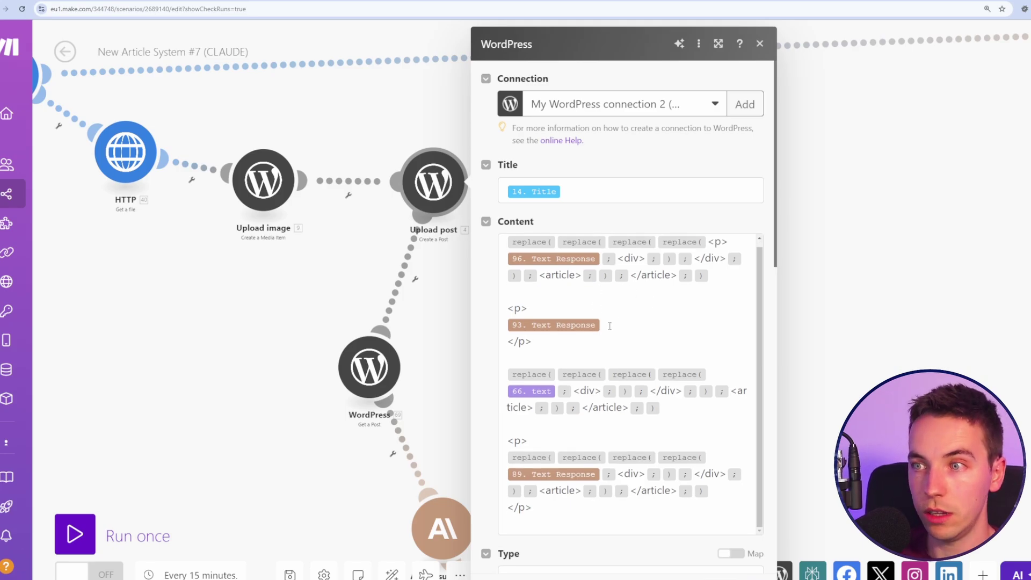
{"action": "scroll", "coordinate": [681, 307], "scroll_direction": "up", "scroll_amount": 1}
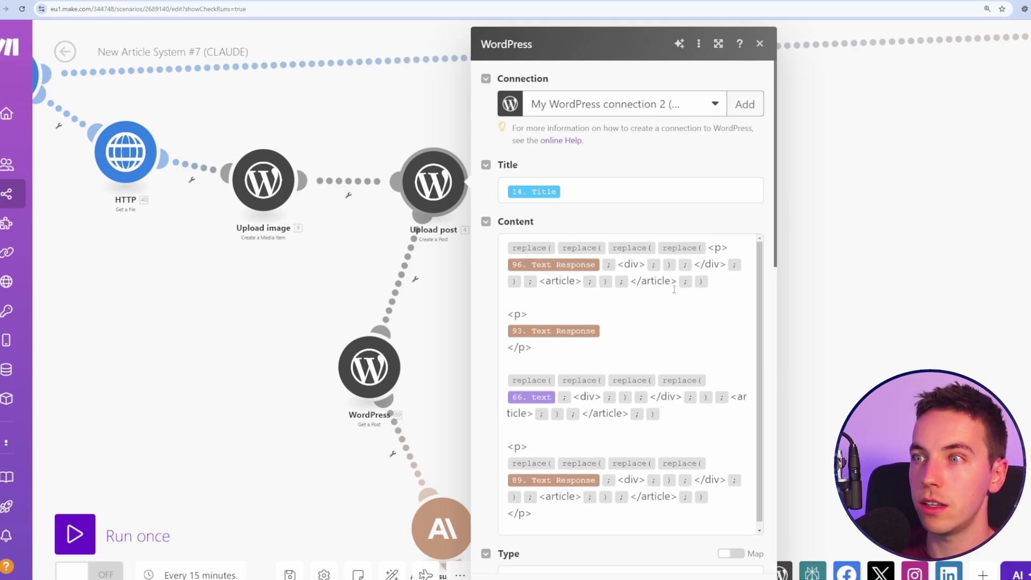
{"action": "scroll", "coordinate": [537, 314], "scroll_direction": "down", "scroll_amount": 1}
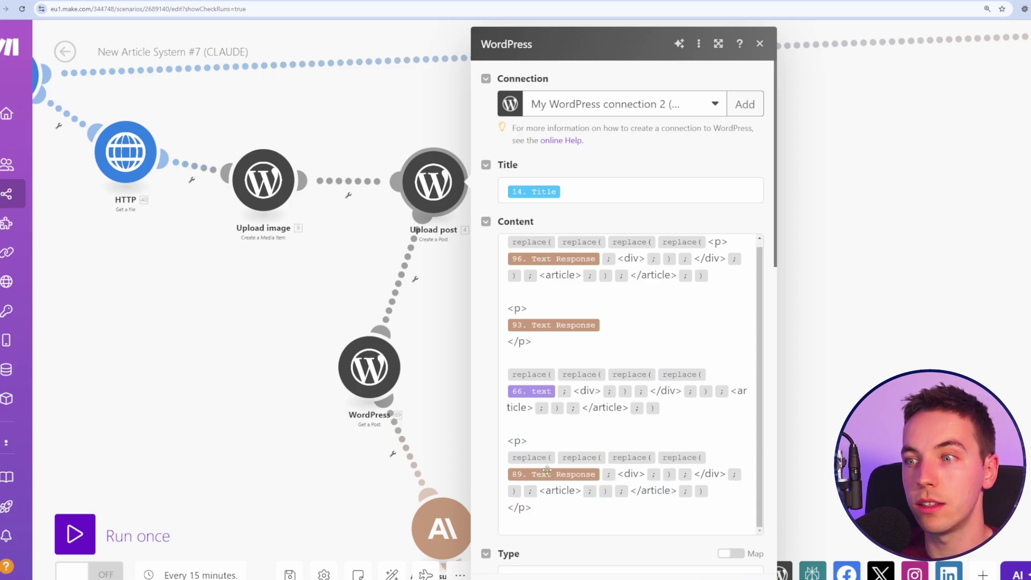
{"action": "scroll", "coordinate": [638, 267], "scroll_direction": "up", "scroll_amount": 1}
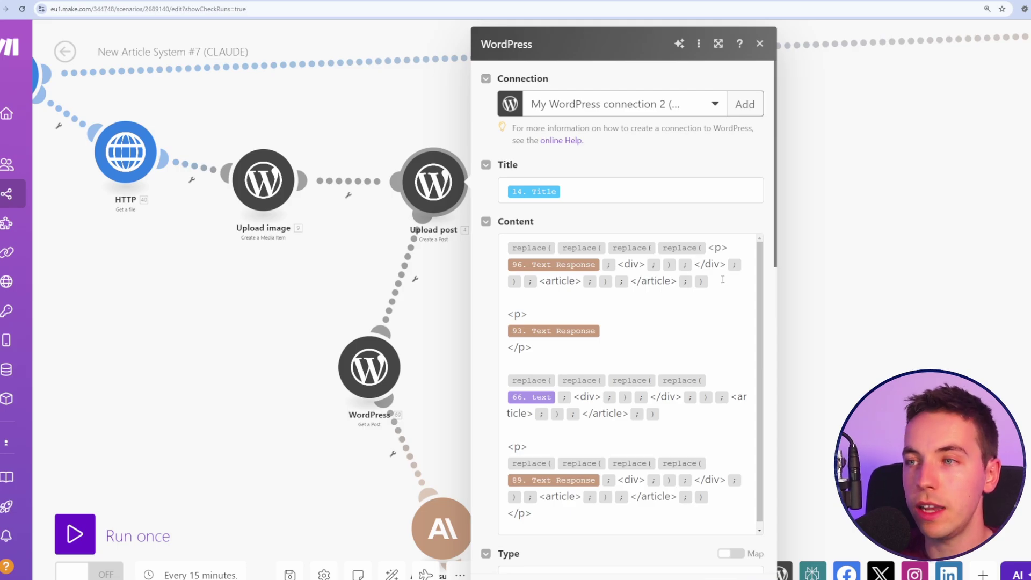
{"action": "left_click", "coordinate": [654, 285]}
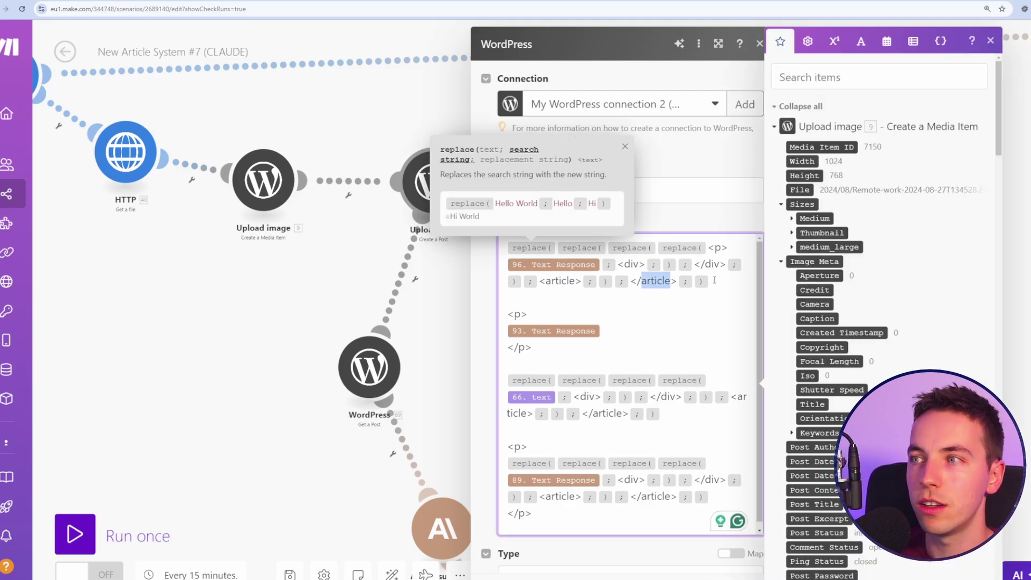
{"action": "left_click", "coordinate": [699, 288]}
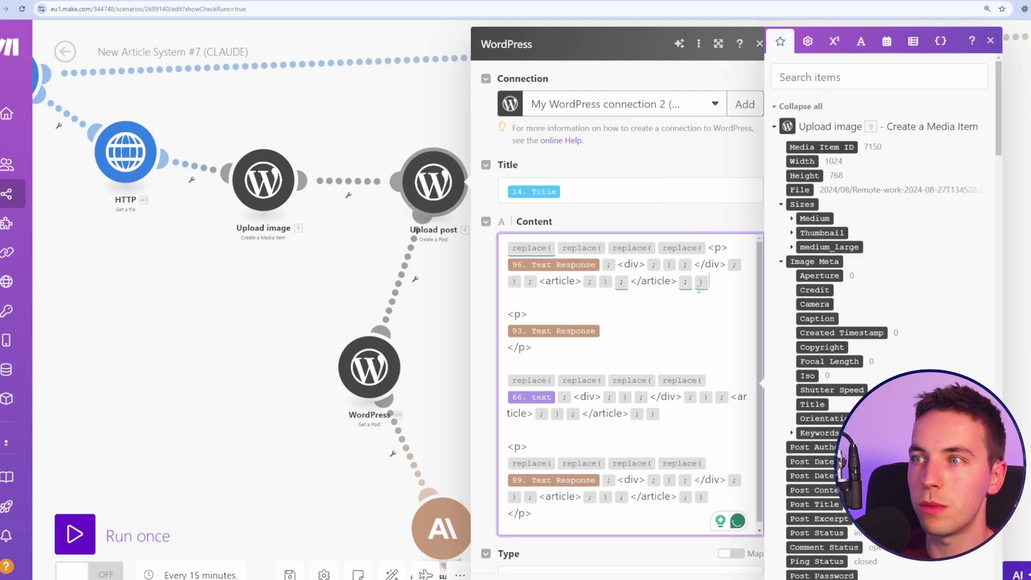
{"action": "left_click", "coordinate": [991, 41]}
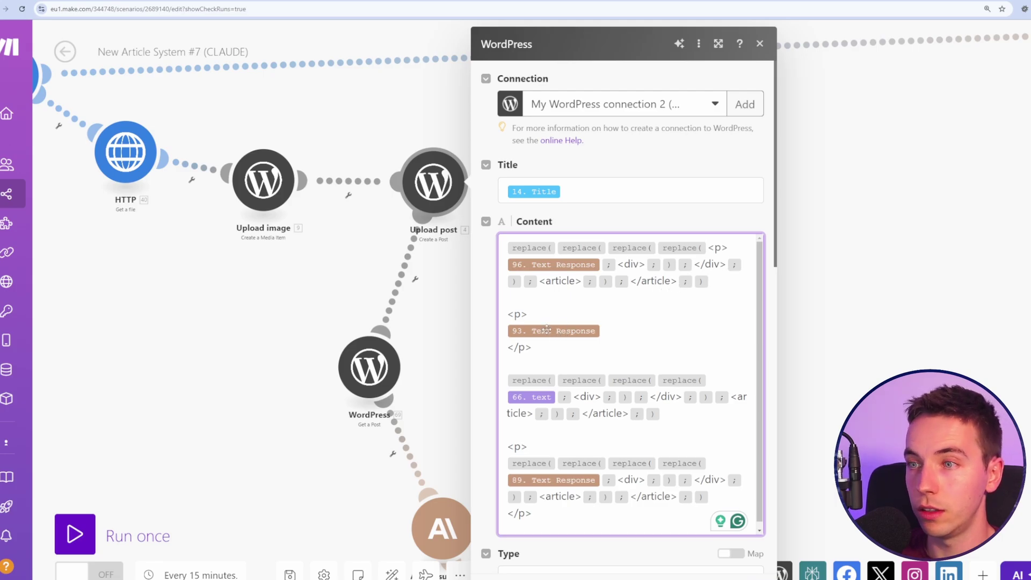
{"action": "left_click", "coordinate": [405, 88]}
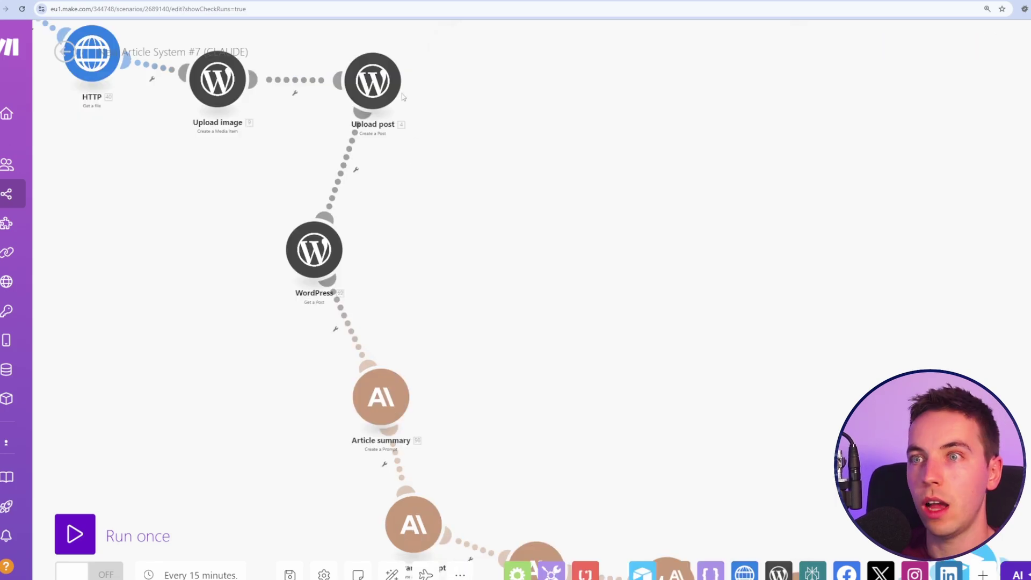
{"action": "scroll", "coordinate": [330, 187], "scroll_direction": "down", "scroll_amount": 2}
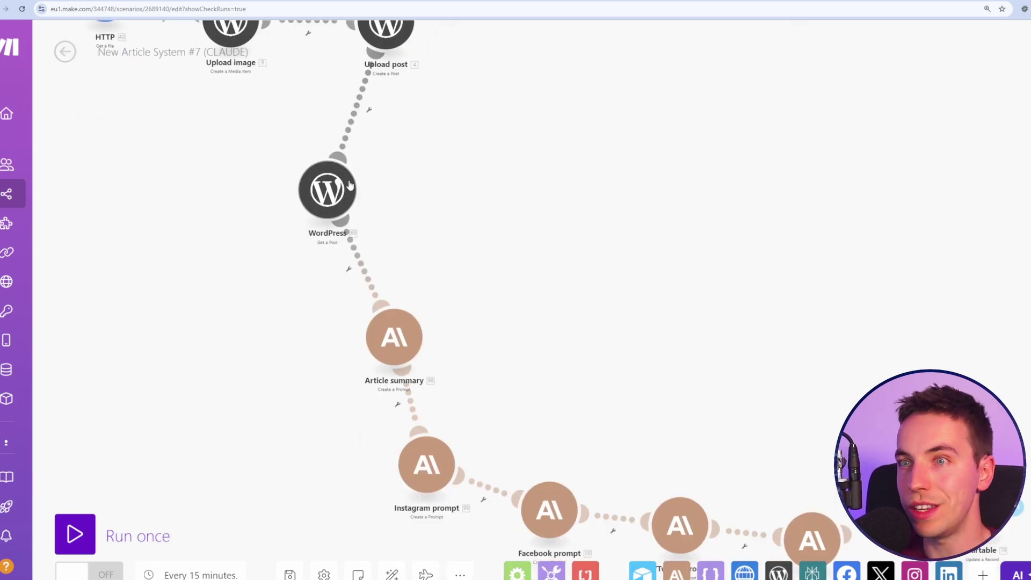
{"action": "scroll", "coordinate": [416, 170], "scroll_direction": "down", "scroll_amount": 3}
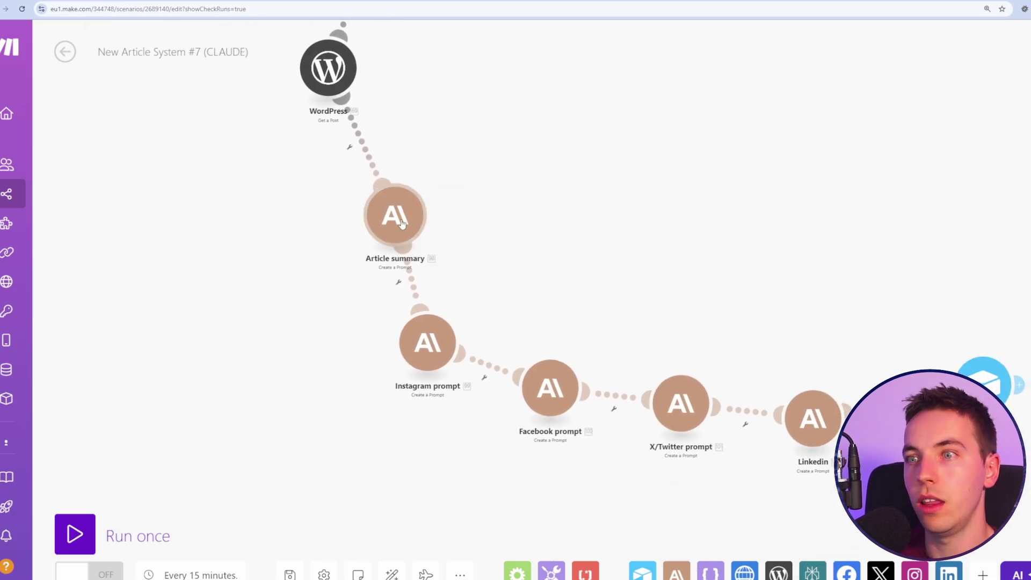
{"action": "left_click", "coordinate": [395, 215]}
{"action": "scroll", "coordinate": [654, 399], "scroll_direction": "down", "scroll_amount": 5}
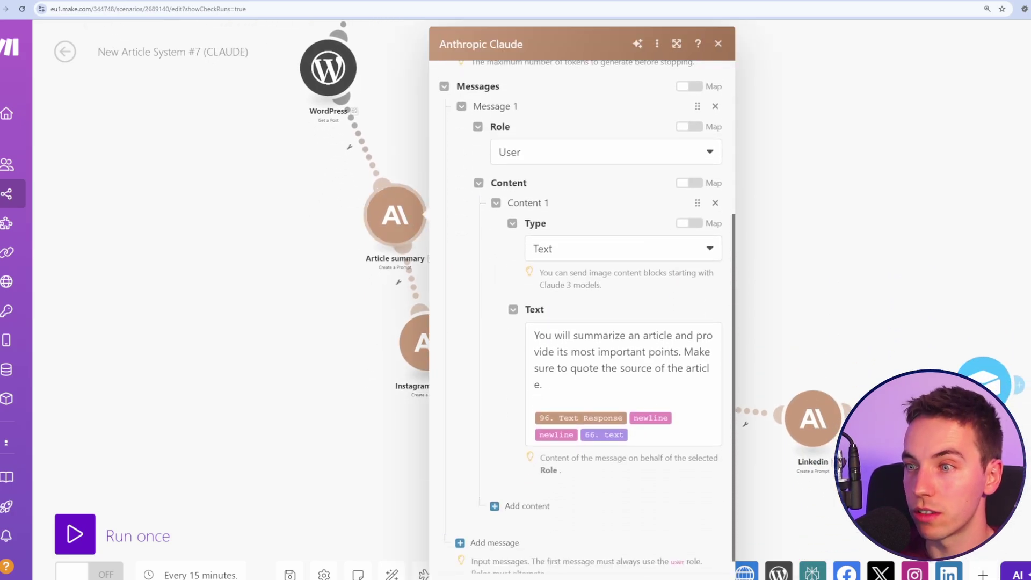
{"action": "left_click", "coordinate": [416, 344]}
{"action": "scroll", "coordinate": [643, 346], "scroll_direction": "down", "scroll_amount": 10}
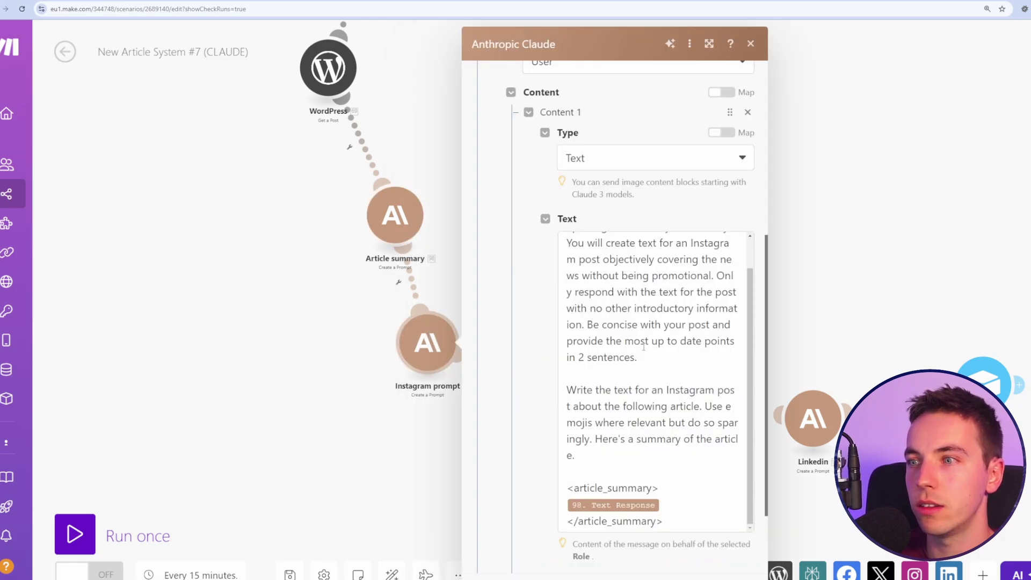
{"action": "scroll", "coordinate": [644, 359], "scroll_direction": "up", "scroll_amount": 1}
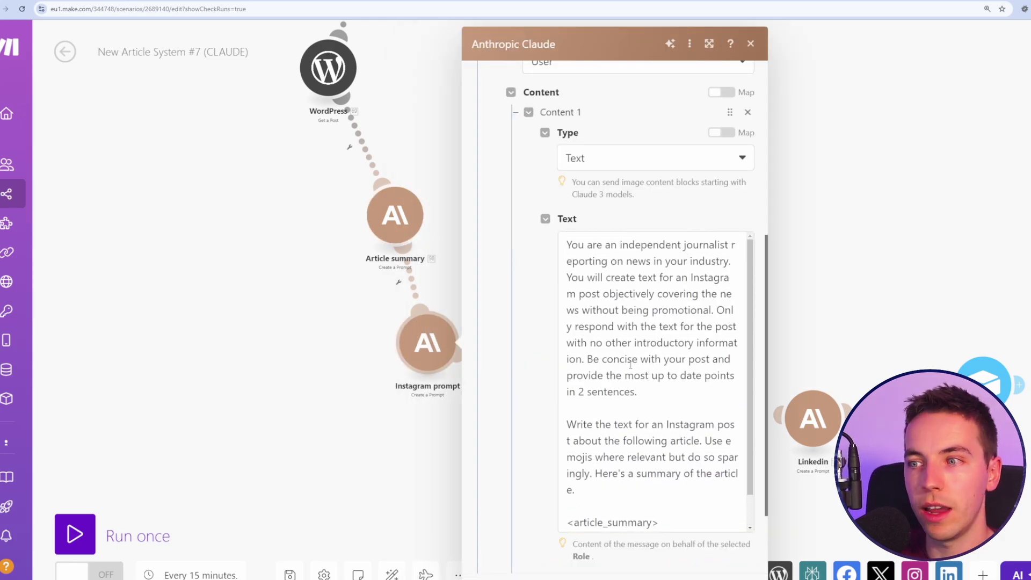
{"action": "scroll", "coordinate": [630, 365], "scroll_direction": "down", "scroll_amount": 1}
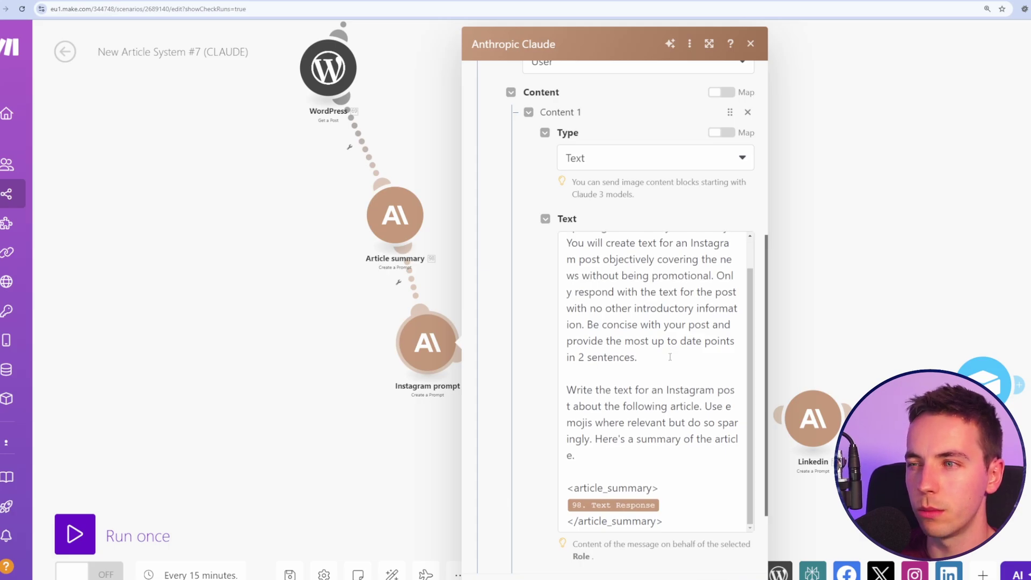
{"action": "double_click", "coordinate": [676, 486]}
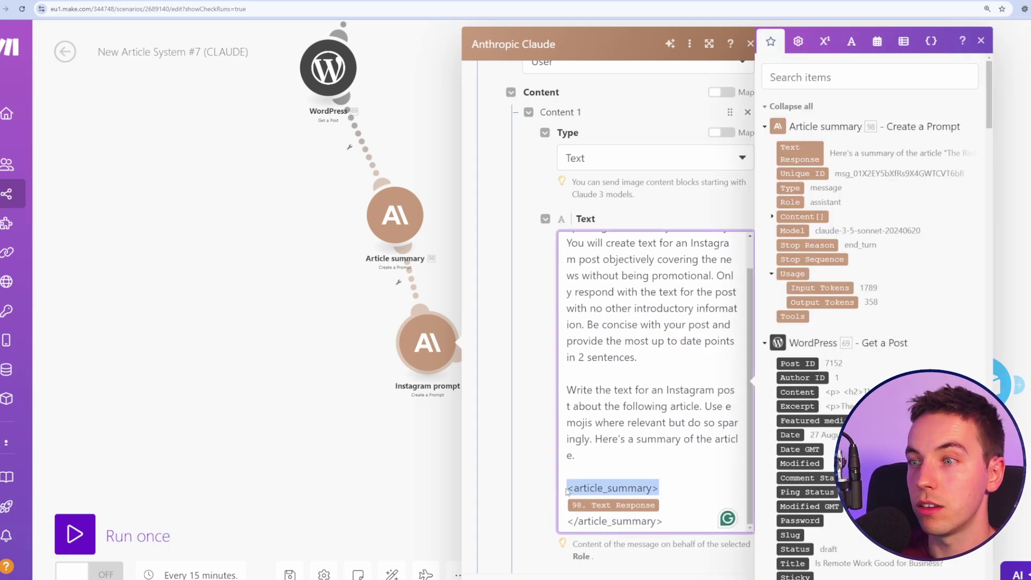
{"action": "left_click", "coordinate": [676, 483]}
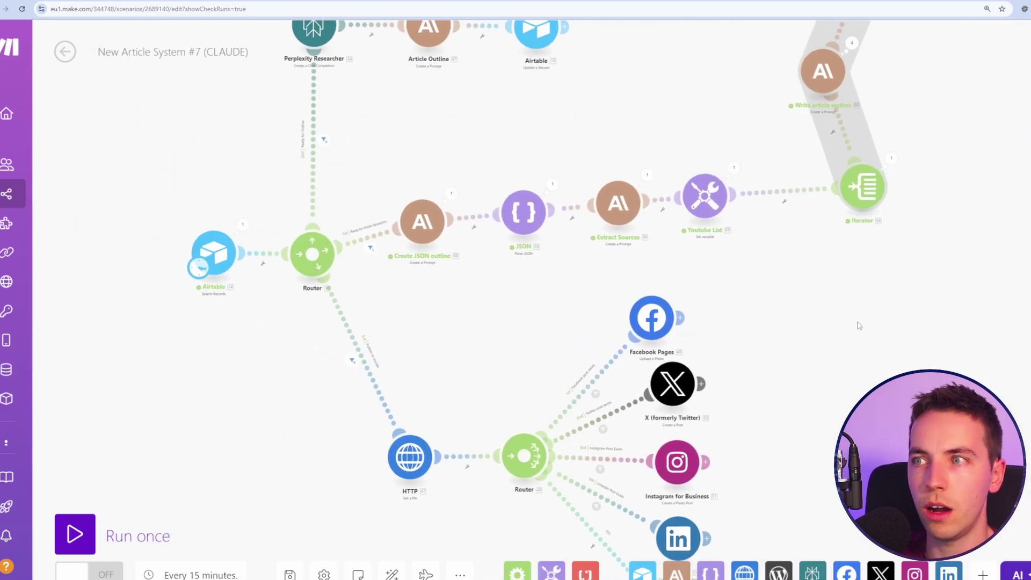
{"action": "left_click_drag", "start_coordinate": [859, 325], "coordinate": [513, 285]}
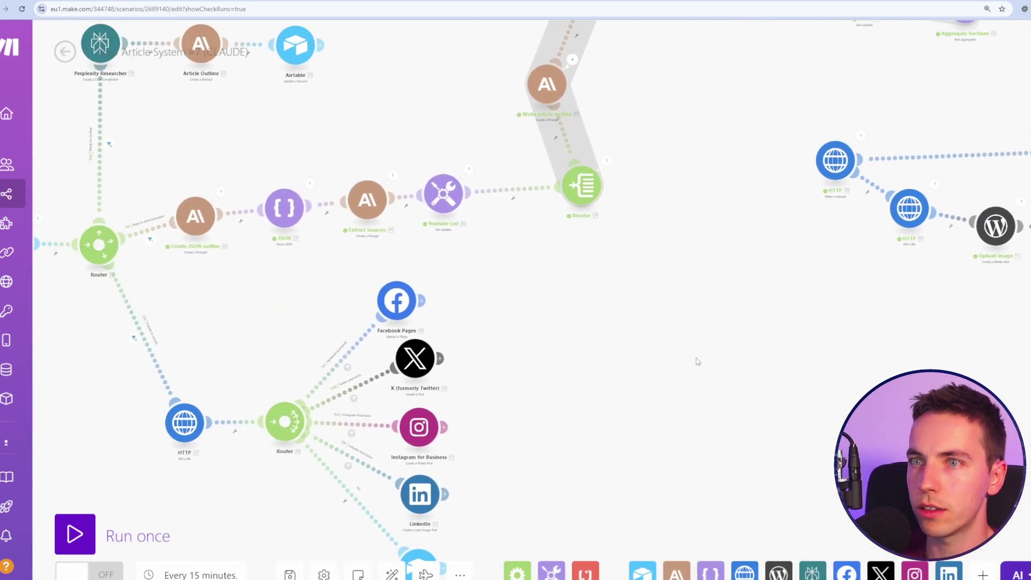
{"action": "scroll", "coordinate": [698, 361], "scroll_direction": "right", "scroll_amount": 15}
{"action": "scroll", "coordinate": [697, 361], "scroll_direction": "down", "scroll_amount": 5}
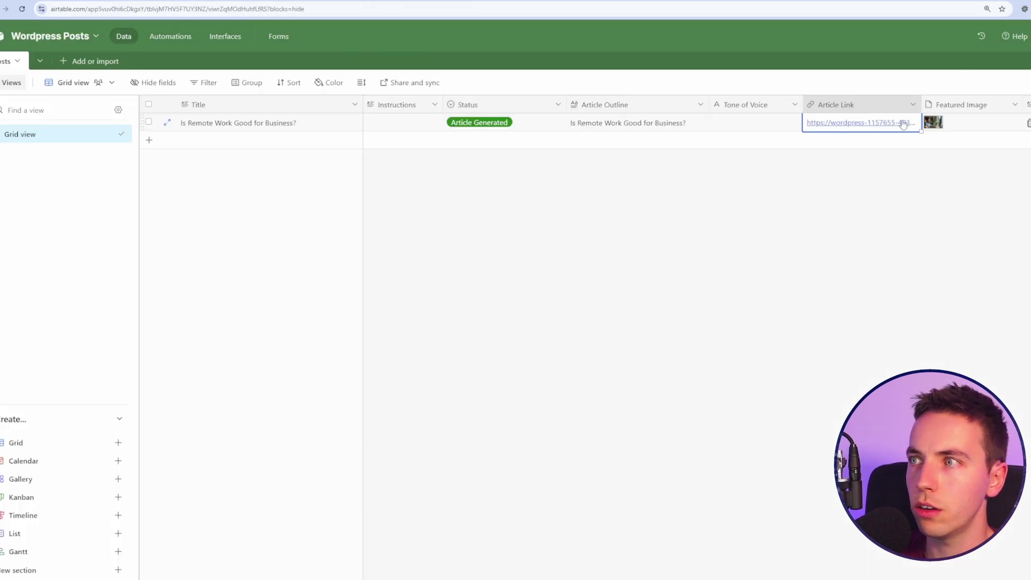
Open the 'Is Remote Work Good for Business?' post and scroll through its takeaways, video and sections
{"action": "left_click", "coordinate": [873, 127]}
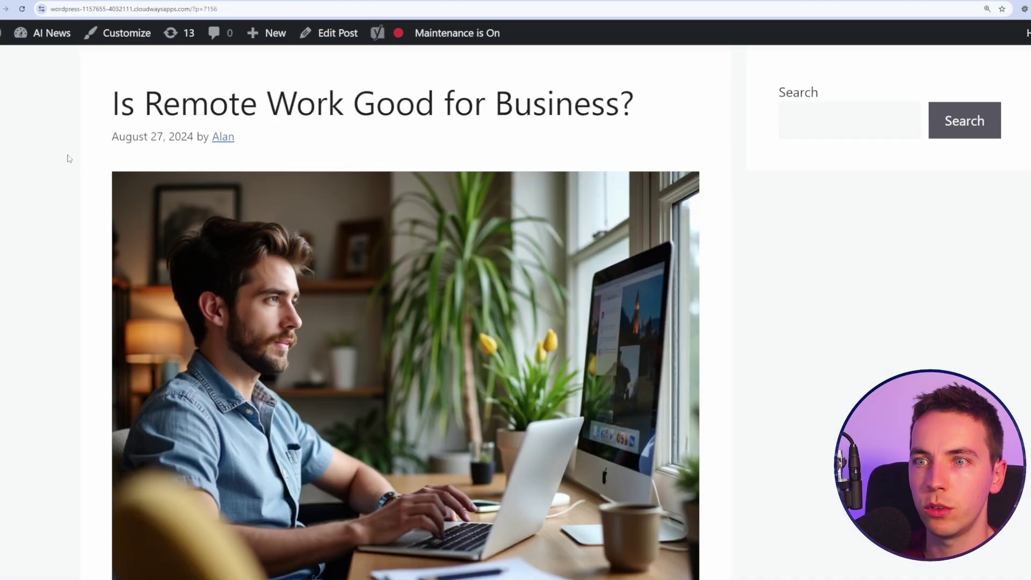
{"action": "scroll", "coordinate": [784, 215], "scroll_direction": "down", "scroll_amount": 2}
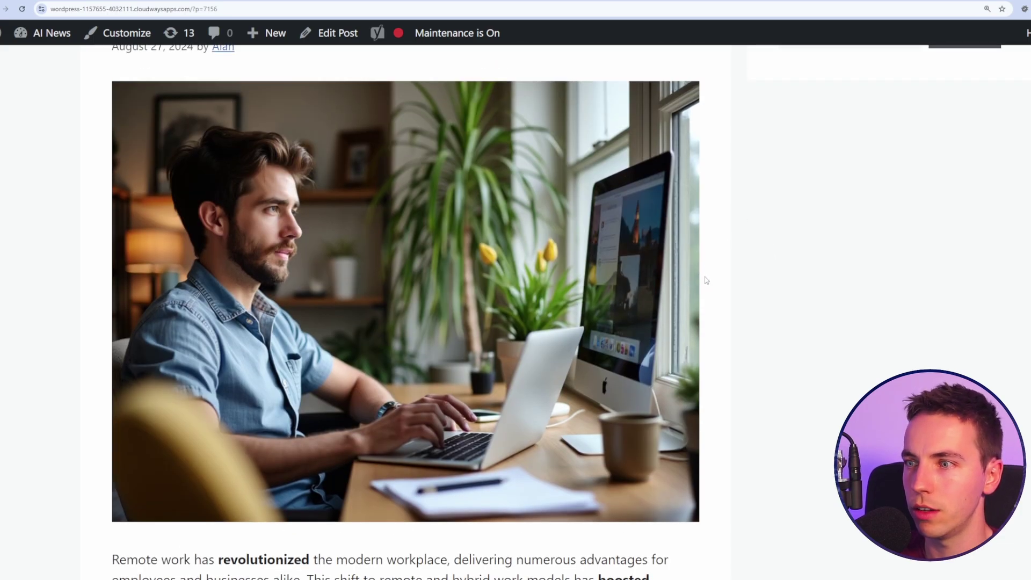
{"action": "scroll", "coordinate": [725, 269], "scroll_direction": "down", "scroll_amount": 9}
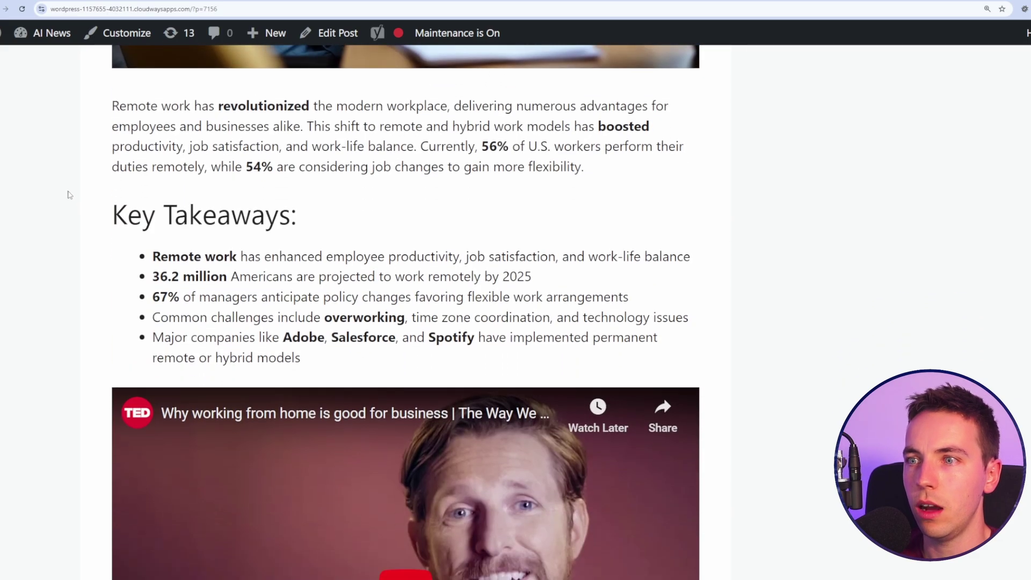
{"action": "scroll", "coordinate": [70, 195], "scroll_direction": "down", "scroll_amount": 12}
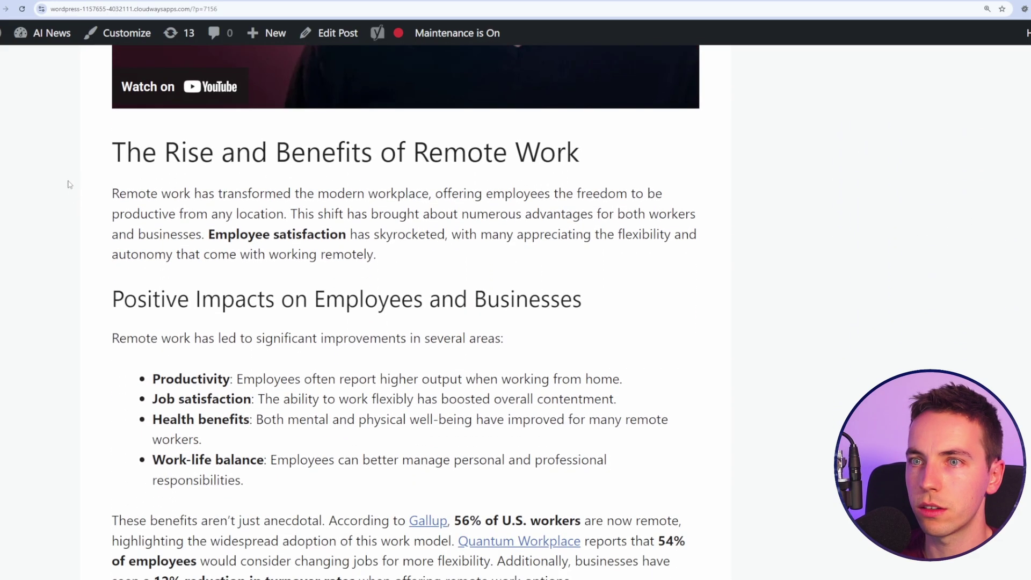
{"action": "scroll", "coordinate": [69, 193], "scroll_direction": "up", "scroll_amount": 8}
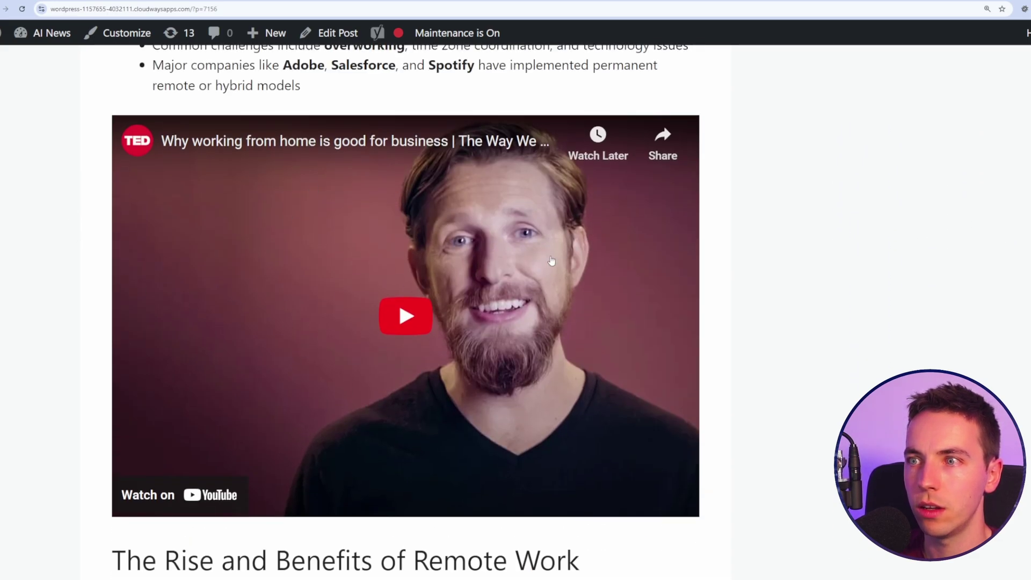
{"action": "scroll", "coordinate": [32, 269], "scroll_direction": "down", "scroll_amount": 8}
{"action": "scroll", "coordinate": [22, 252], "scroll_direction": "up", "scroll_amount": 6}
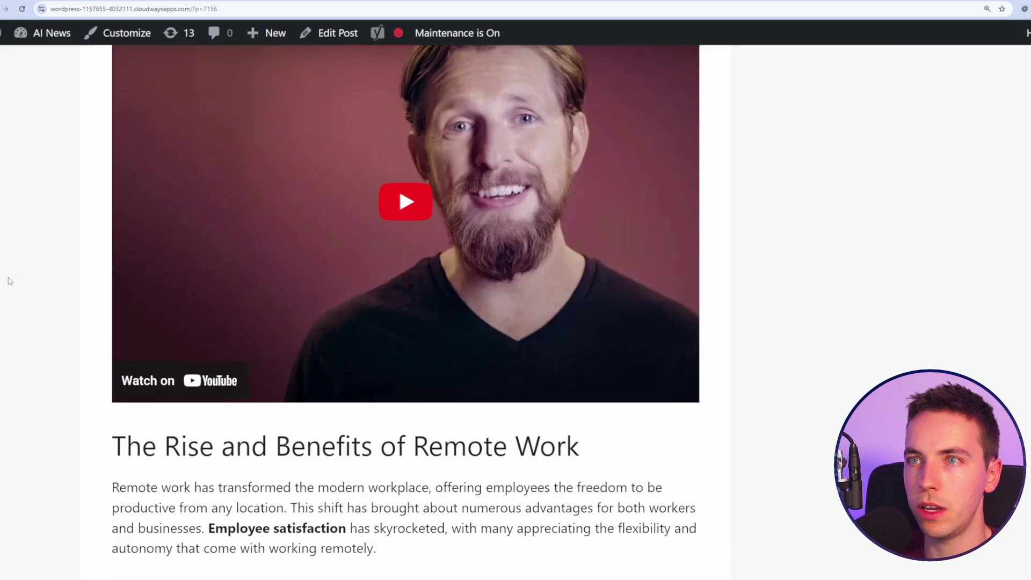
{"action": "scroll", "coordinate": [32, 293], "scroll_direction": "up", "scroll_amount": 7}
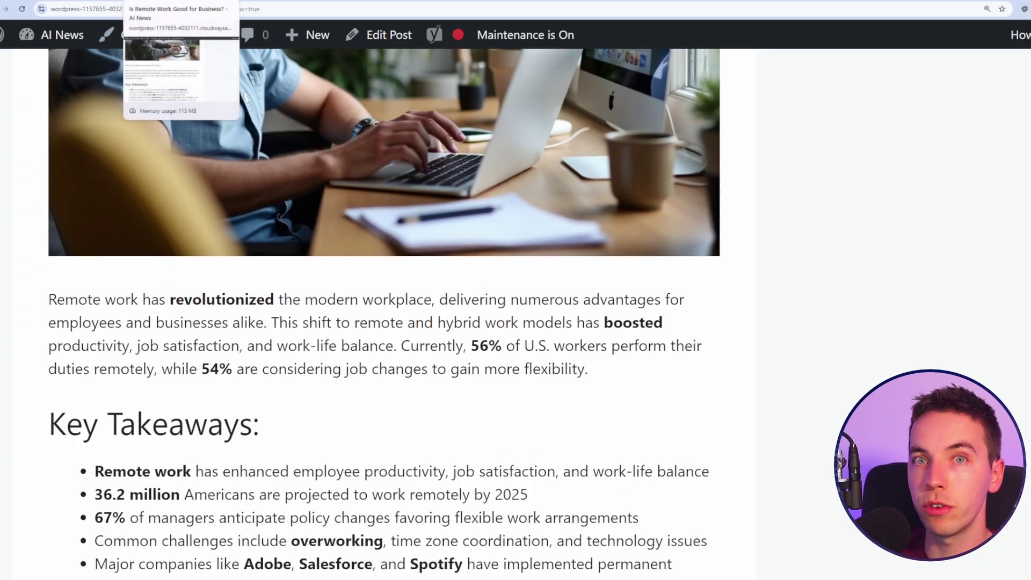
{"action": "left_click", "coordinate": [177, 1]}
{"action": "left_click_drag", "start_coordinate": [49, 279], "coordinate": [395, 278]}
{"action": "left_click", "coordinate": [422, 294]}
{"action": "left_click_drag", "start_coordinate": [49, 278], "coordinate": [386, 281]}
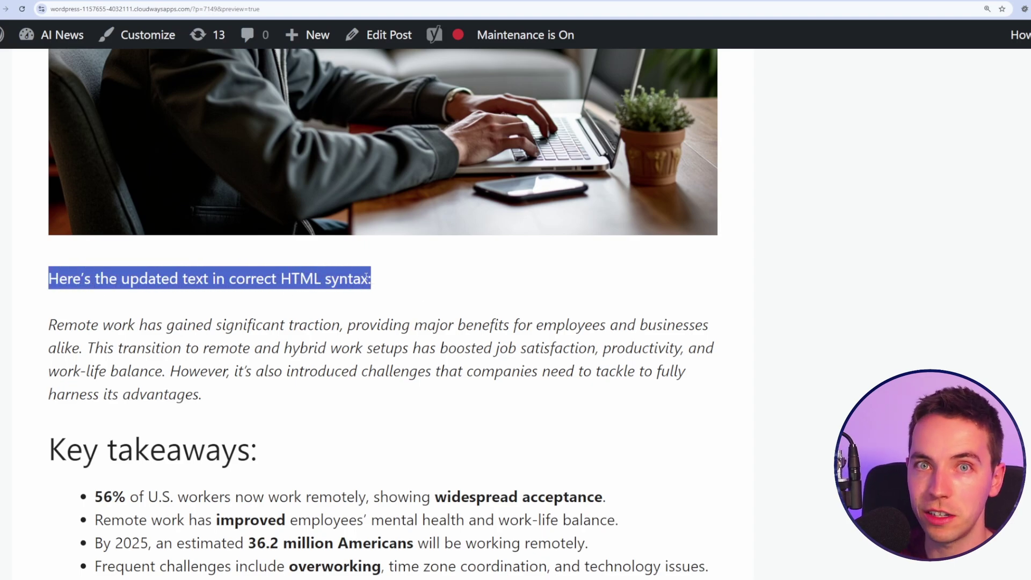
{"action": "left_click", "coordinate": [379, 285]}
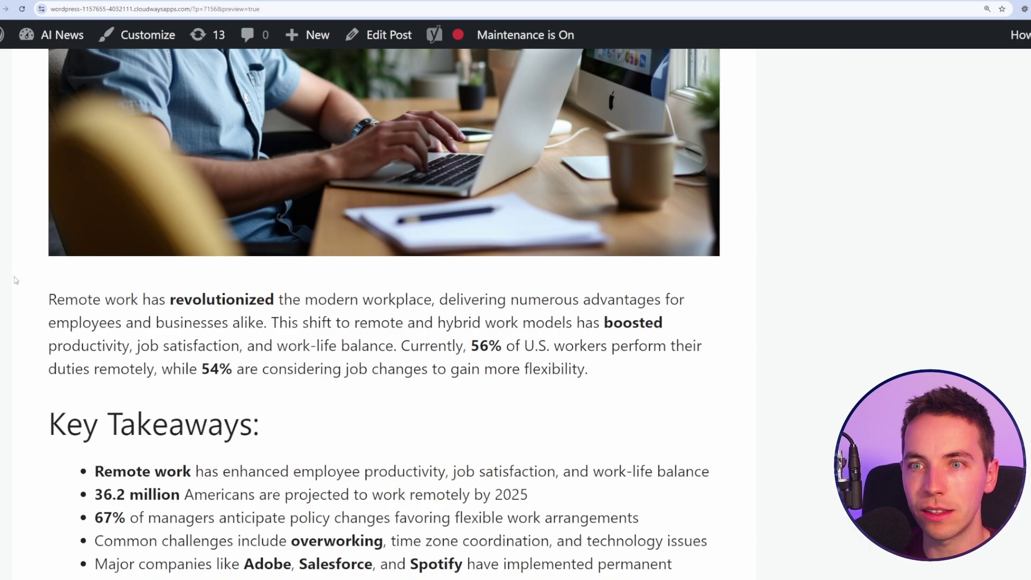
{"action": "scroll", "coordinate": [20, 269], "scroll_direction": "down", "scroll_amount": 2}
{"action": "scroll", "coordinate": [19, 269], "scroll_direction": "down", "scroll_amount": 8}
{"action": "left_click_drag", "start_coordinate": [48, 216], "coordinate": [116, 216]}
{"action": "left_click", "coordinate": [124, 204]}
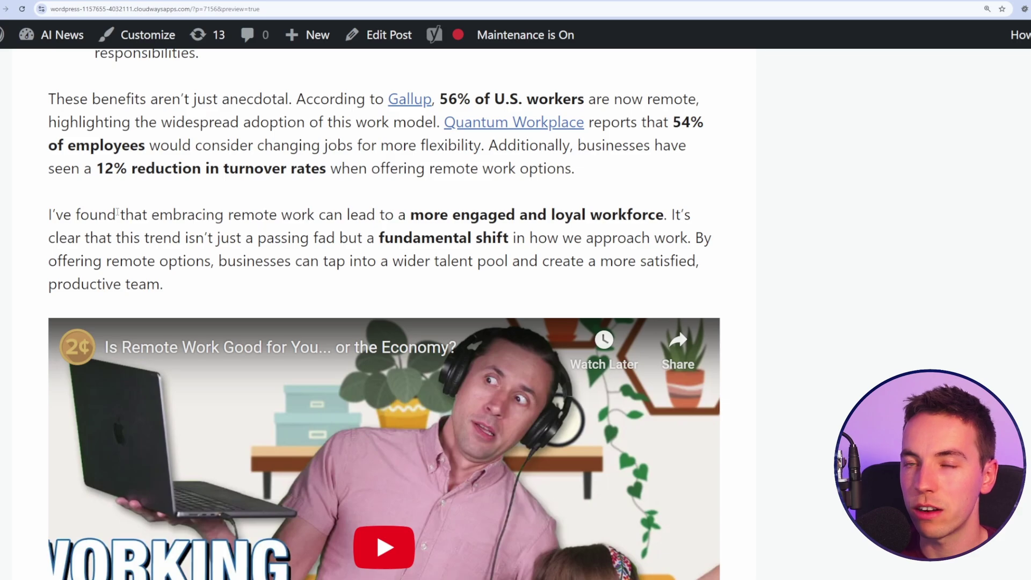
{"action": "scroll", "coordinate": [33, 210], "scroll_direction": "down", "scroll_amount": 4}
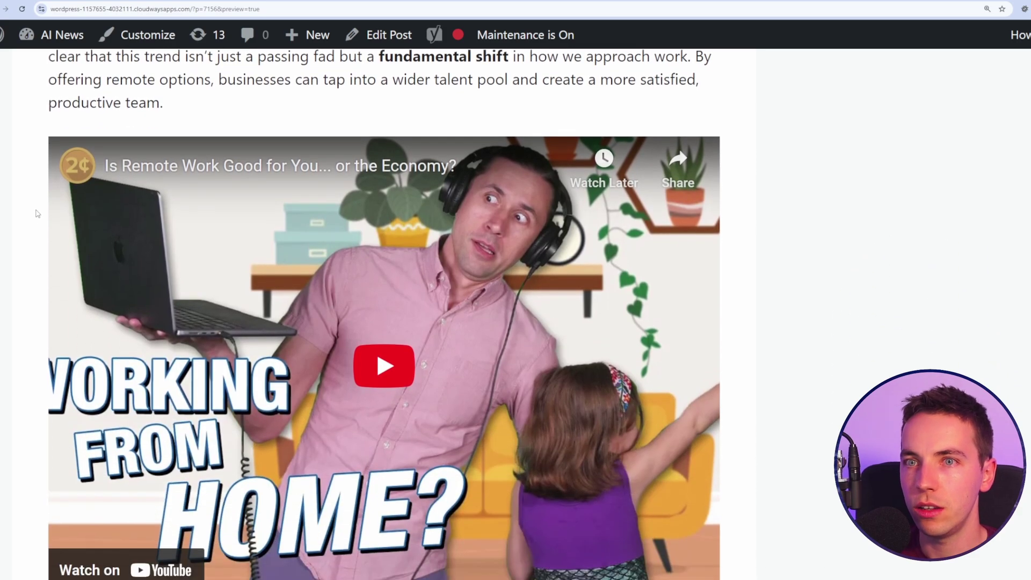
{"action": "scroll", "coordinate": [38, 218], "scroll_direction": "down", "scroll_amount": 4}
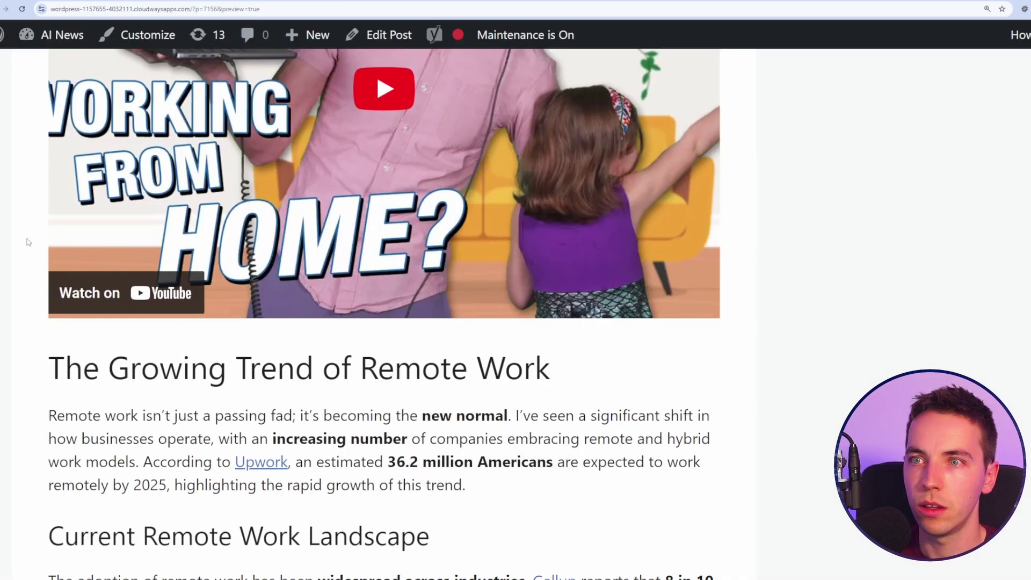
{"action": "scroll", "coordinate": [48, 188], "scroll_direction": "down", "scroll_amount": 5}
{"action": "scroll", "coordinate": [129, 247], "scroll_direction": "down", "scroll_amount": 4}
{"action": "scroll", "coordinate": [114, 261], "scroll_direction": "down", "scroll_amount": 15}
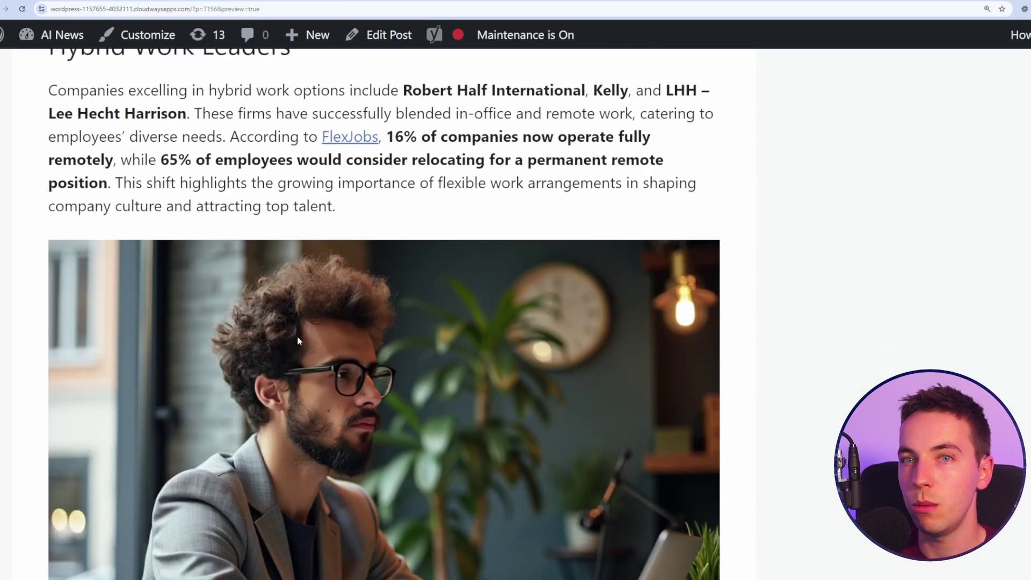
{"action": "scroll", "coordinate": [230, 315], "scroll_direction": "down", "scroll_amount": 4}
{"action": "scroll", "coordinate": [217, 315], "scroll_direction": "up", "scroll_amount": 1}
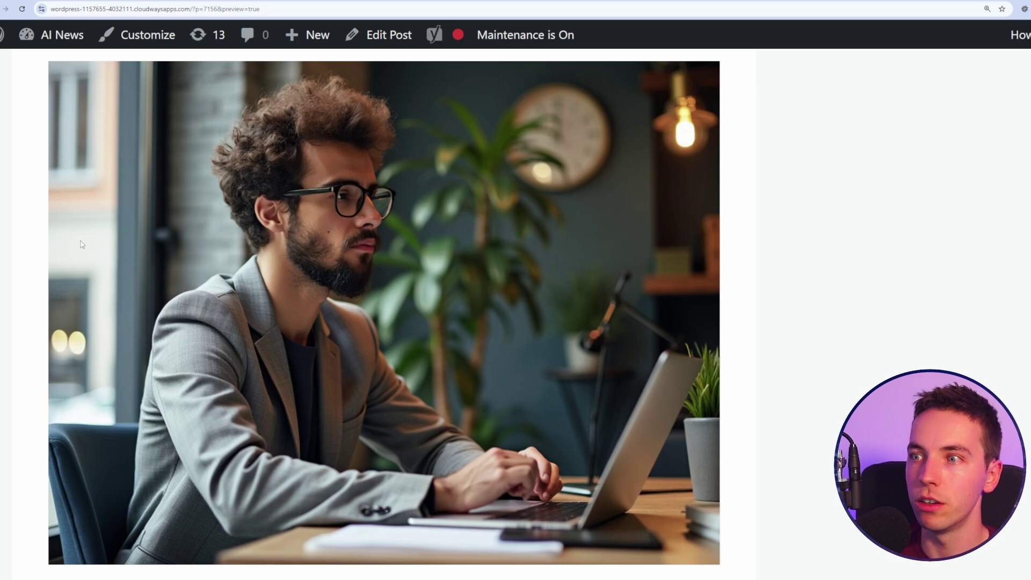
{"action": "scroll", "coordinate": [189, 540], "scroll_direction": "down", "scroll_amount": 2}
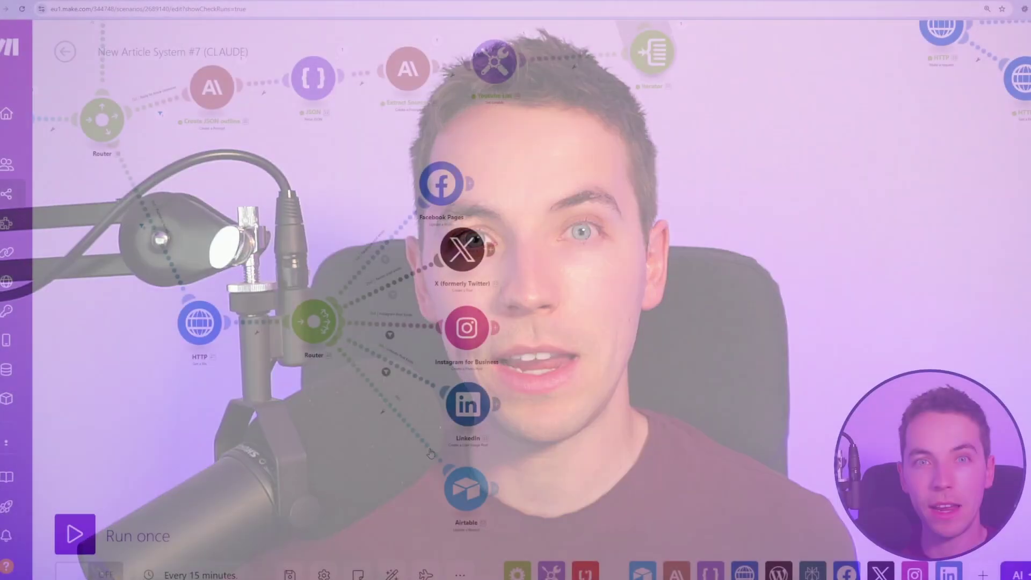
Open and close Make.com's Import Blueprint dialog, then return to the community's System Templates library
{"action": "left_click", "coordinate": [460, 574]}
{"action": "left_click", "coordinate": [413, 520]}
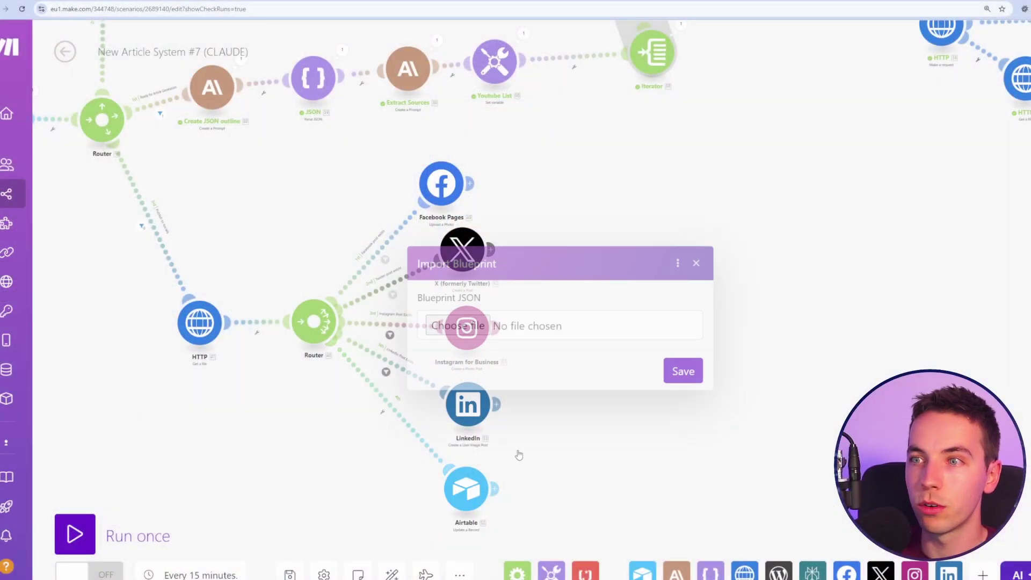
{"action": "left_click", "coordinate": [696, 263]}
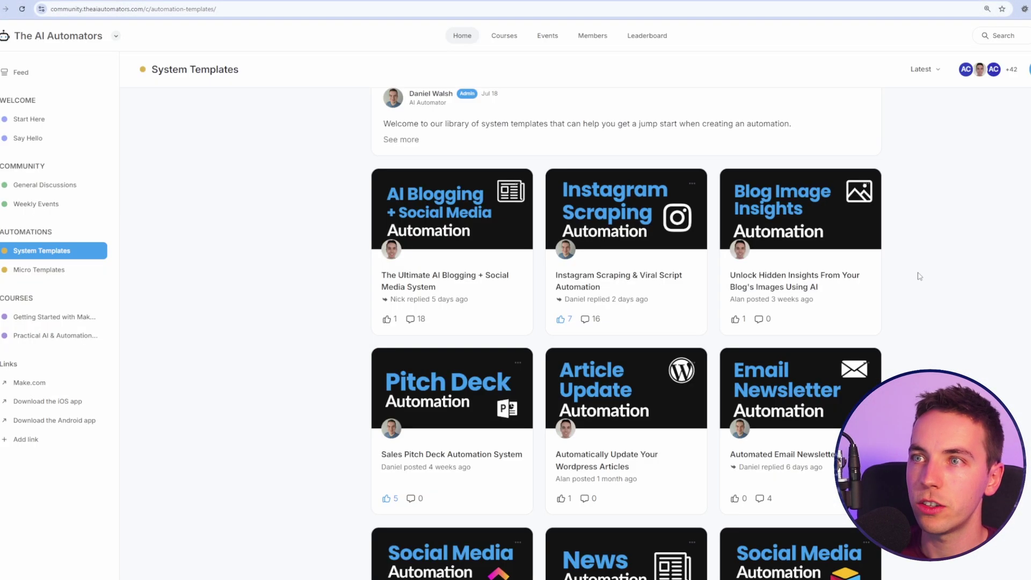
{"action": "scroll", "coordinate": [906, 263], "scroll_direction": "up", "scroll_amount": 1}
{"action": "scroll", "coordinate": [902, 252], "scroll_direction": "down", "scroll_amount": 3}
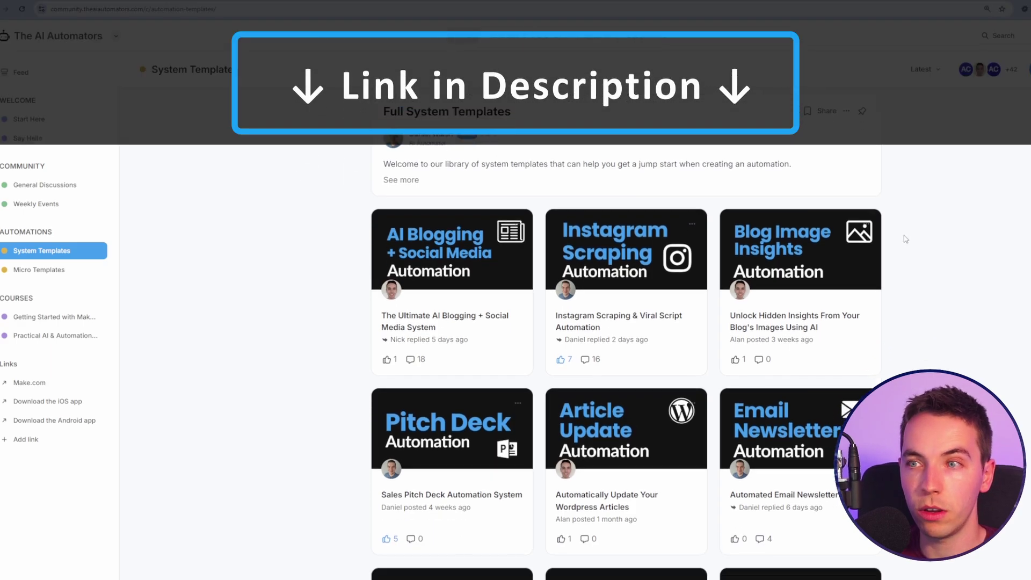